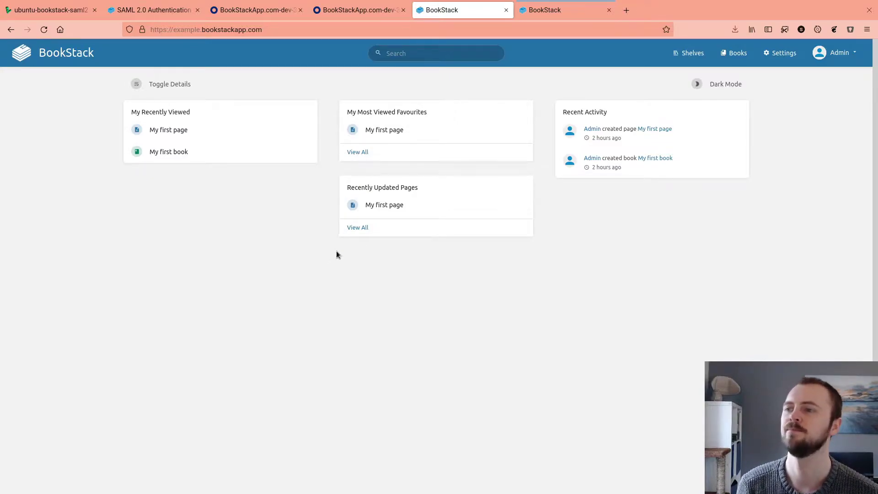
Switch to the Okta applications page and start a new app integration with SAML 2.0 as the sign-in method.
left_click(270, 15)
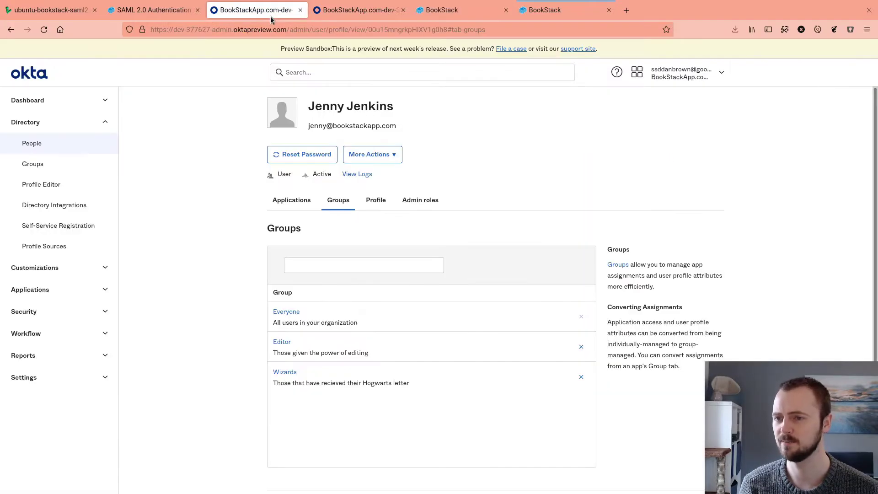
left_click(321, 11)
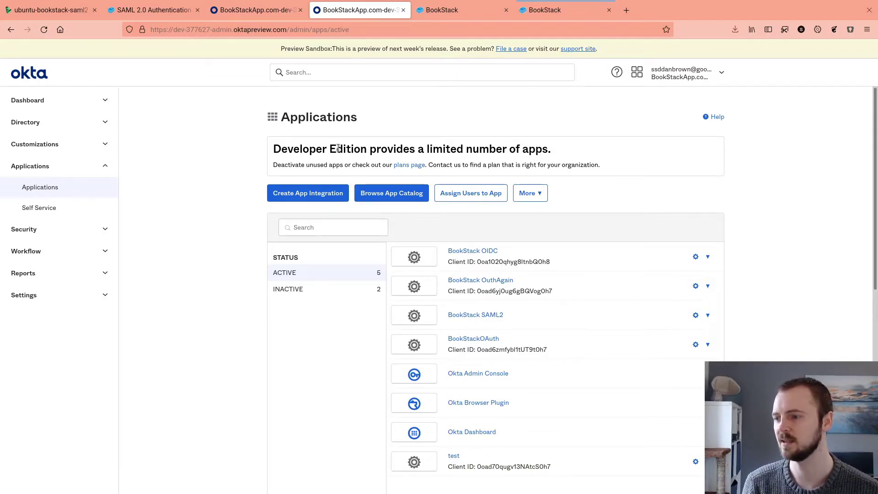
left_click(318, 194)
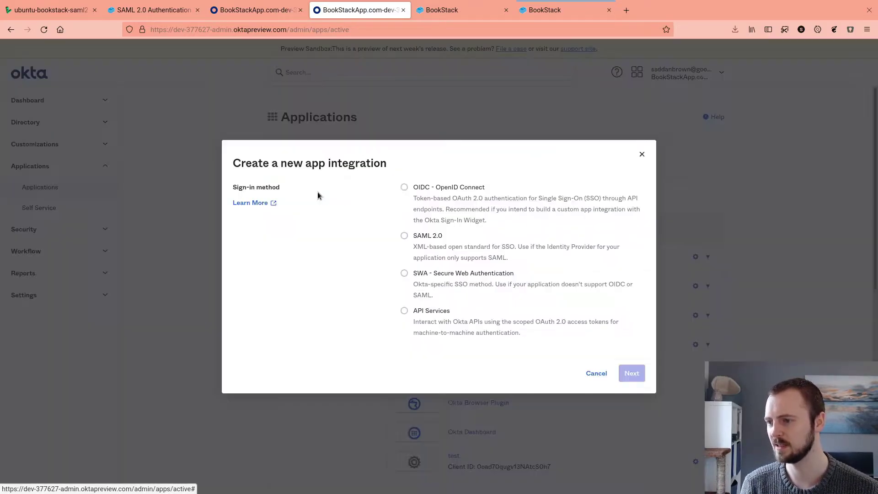
left_click(434, 235)
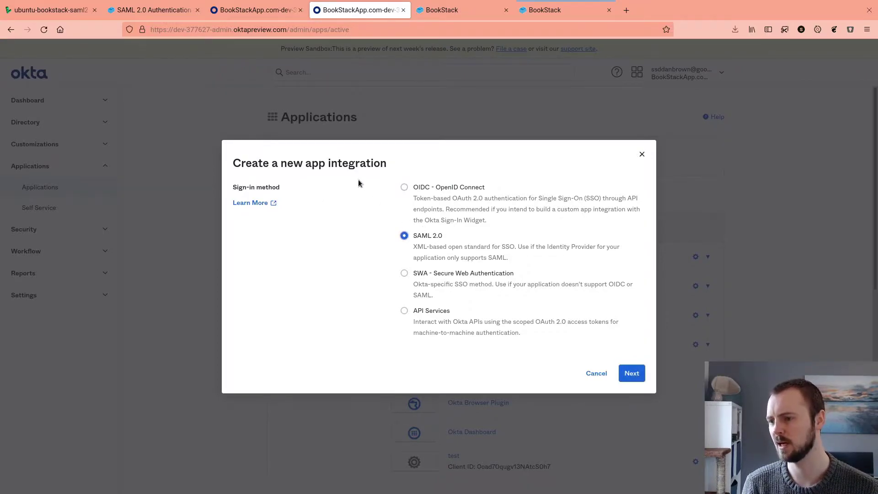
left_click(631, 373)
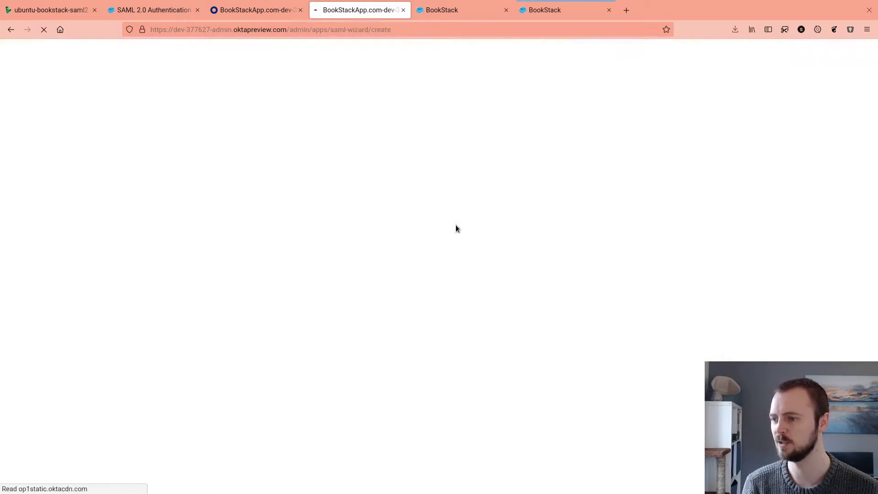
Name the app integration "BookStack SAML2 Video" and continue to the SAML configuration.
left_click(455, 218)
type("BookStack SAML2 Video")
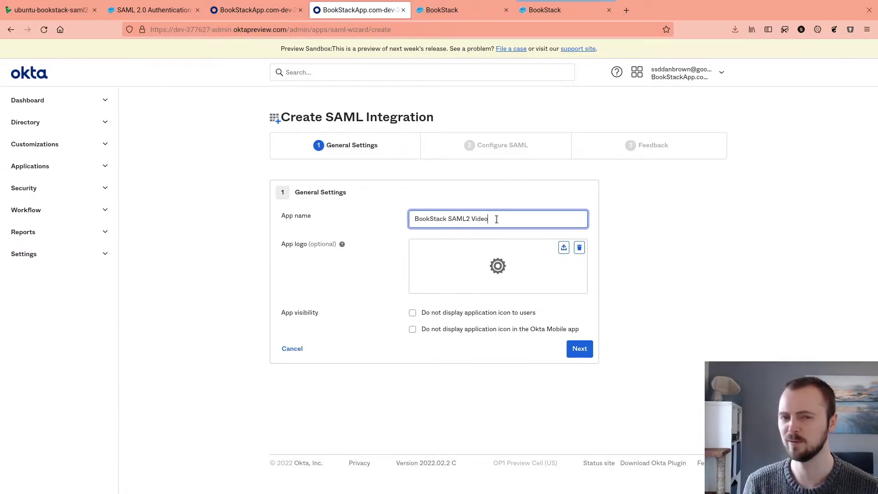
left_click(579, 349)
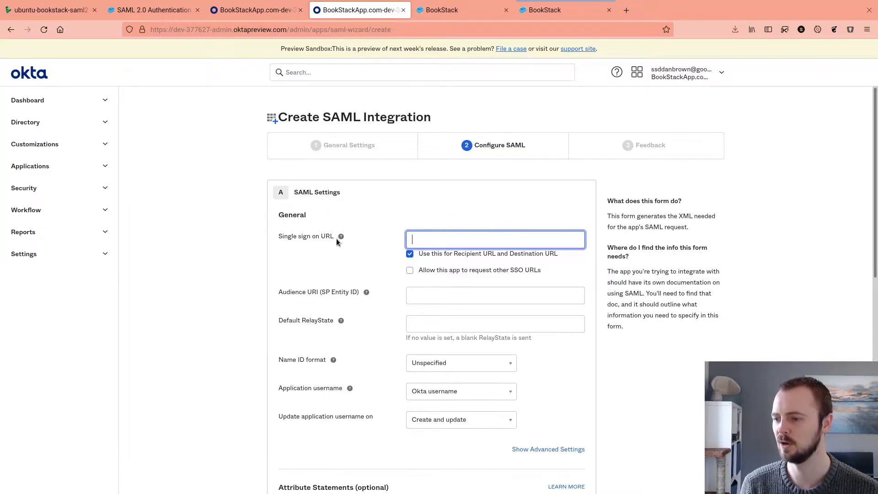
Copy the Assertion Consumer Service path /saml2/acs from the BookStack SAML documentation into Okta's Single sign on URL.
mouse_move(342, 239)
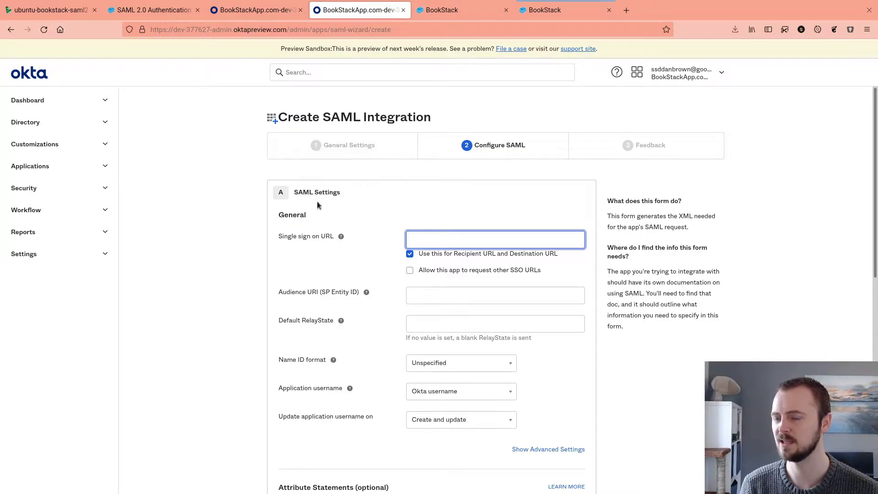
left_click(174, 14)
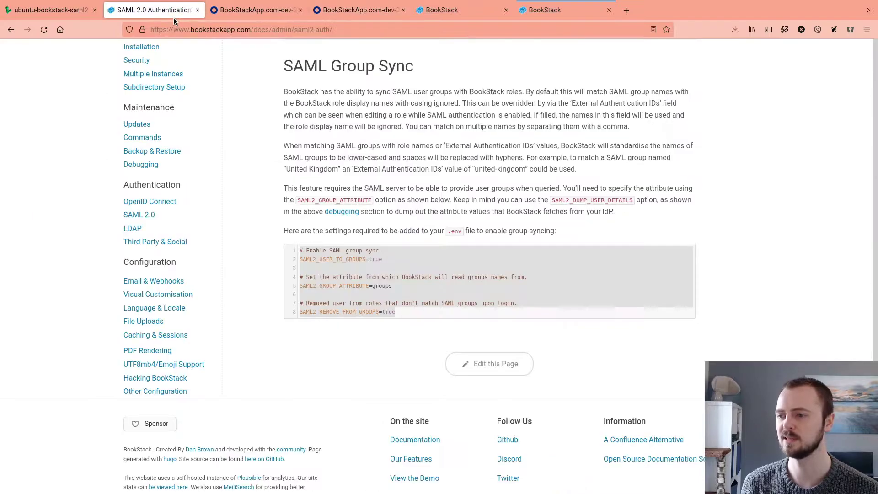
scroll(419, 251, "up", 5)
scroll(420, 251, "up", 5)
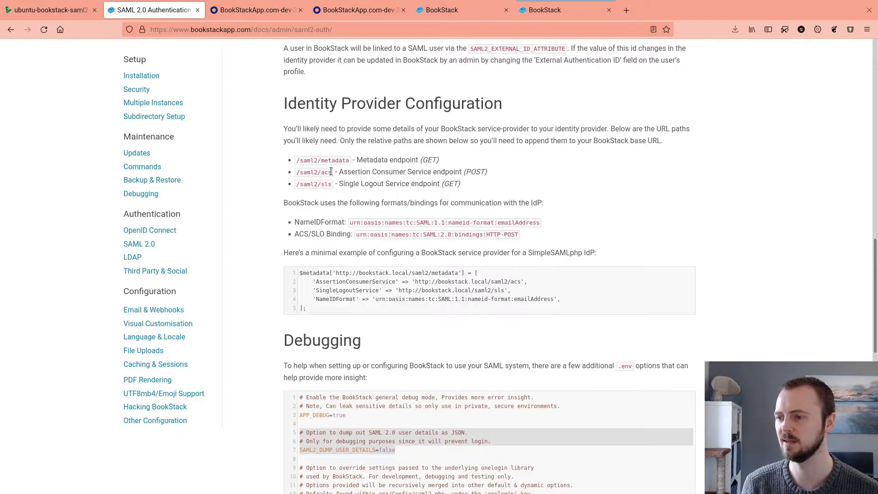
left_click_drag(331, 173, 296, 176)
right_click(297, 176)
left_click(314, 180)
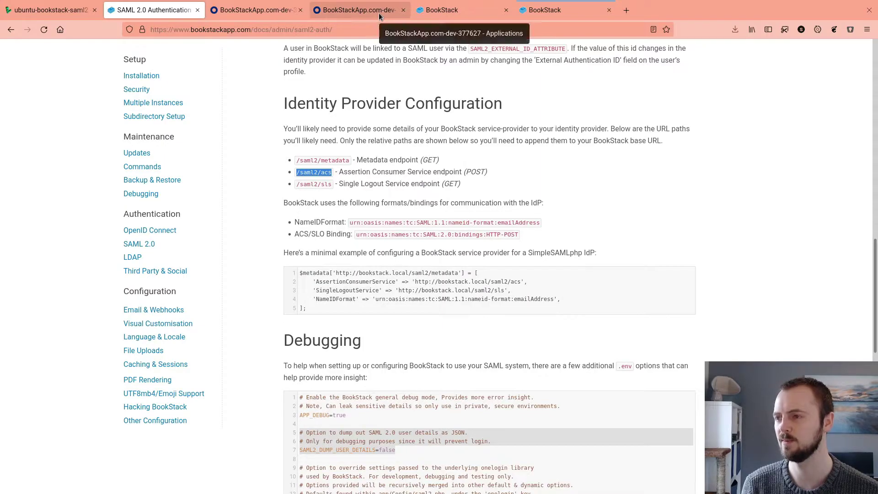
left_click(379, 13)
key("ctrl+v")
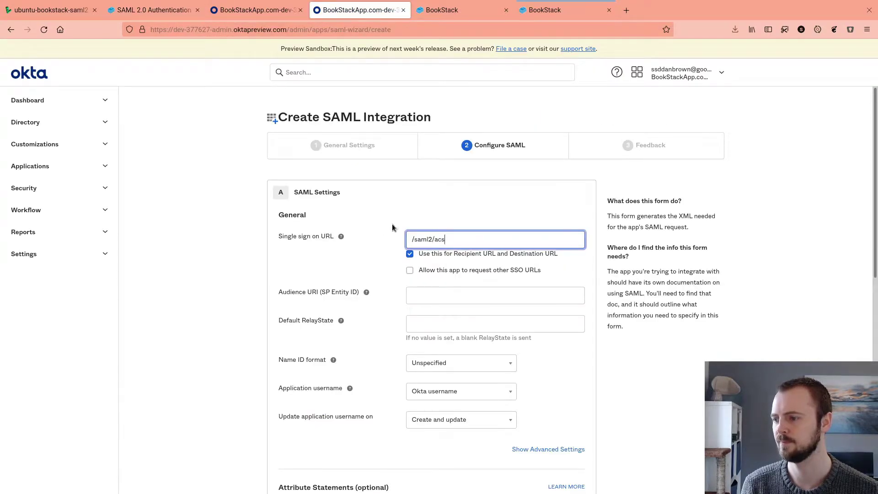
left_click(435, 17)
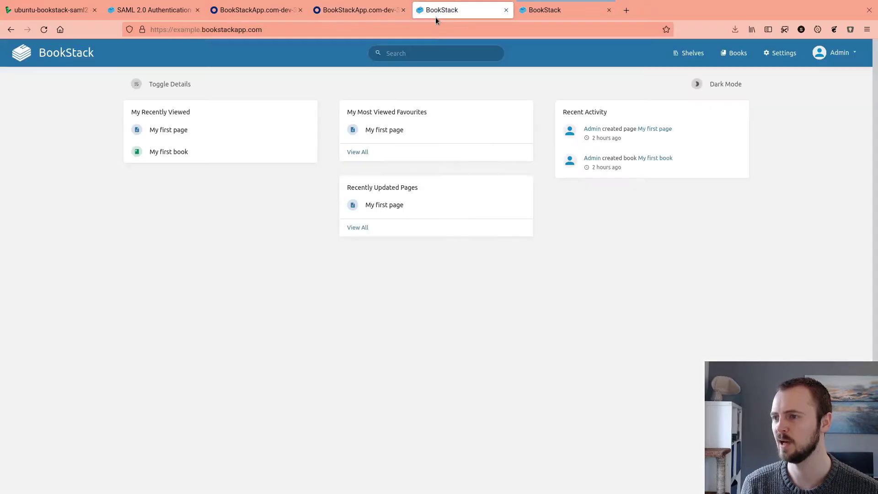
left_click(290, 30)
left_click(337, 10)
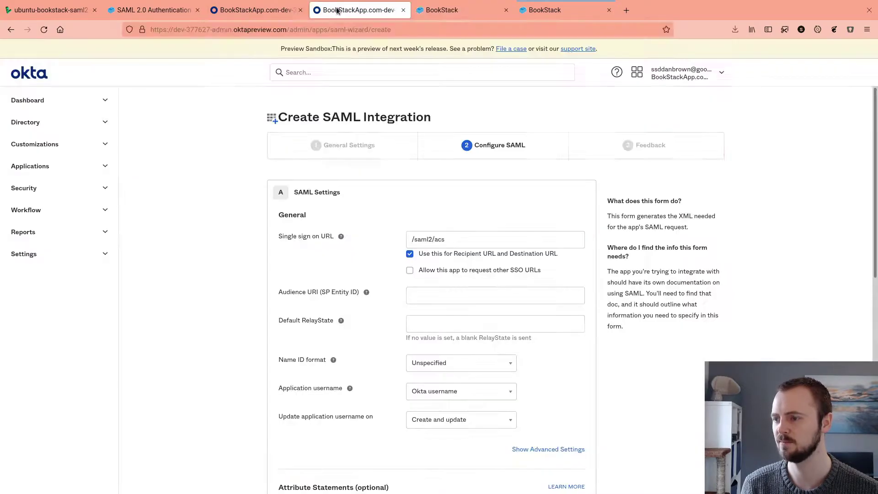
left_click(412, 239)
key("ctrl+v")
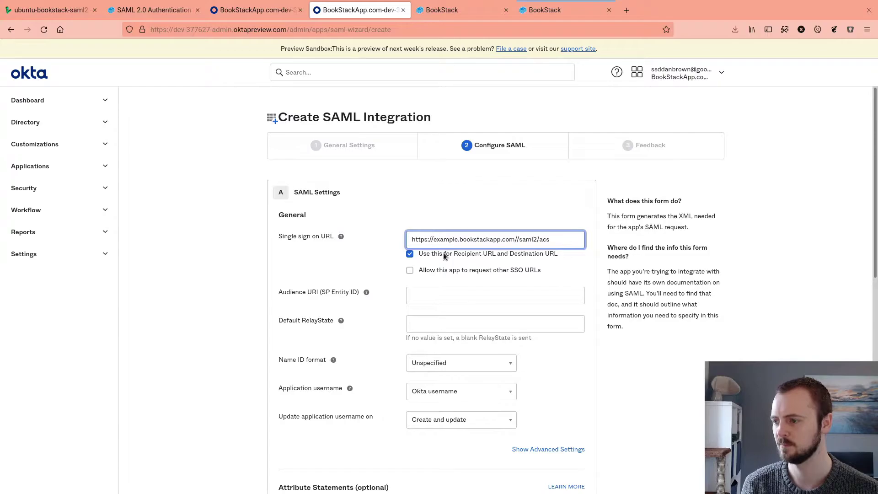
key("BackSpace")
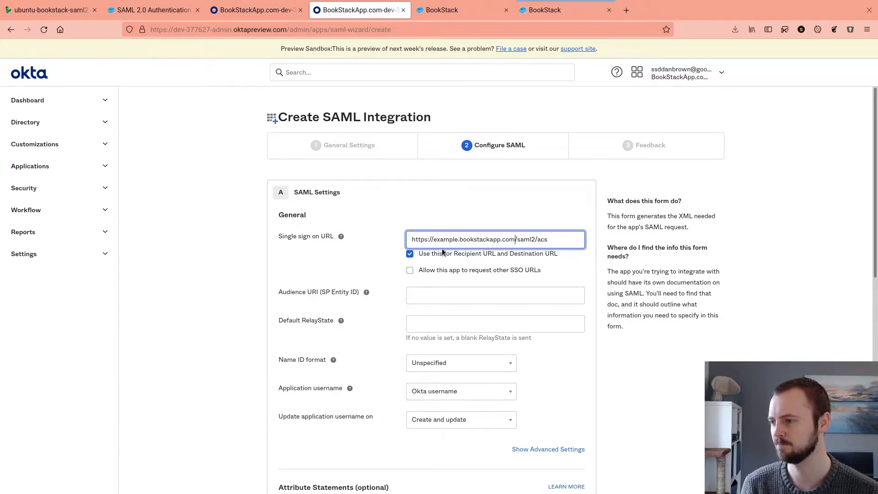
left_click_drag(411, 239, 550, 238)
left_click(549, 237)
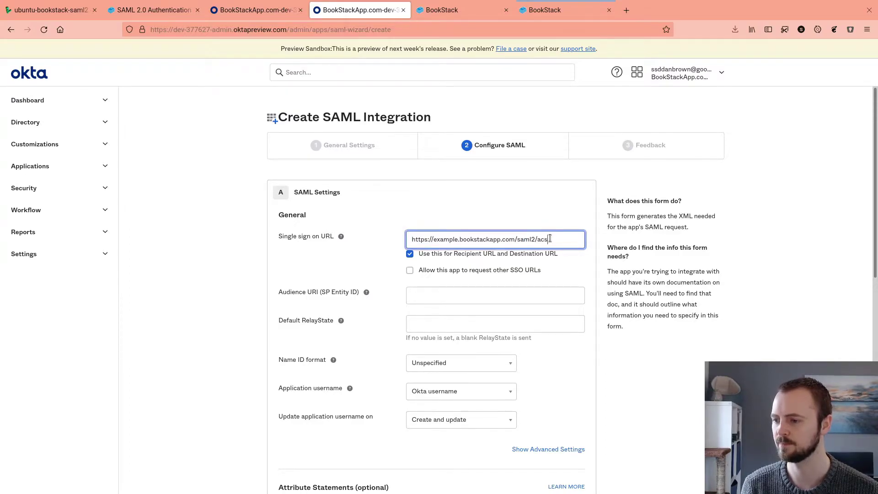
scroll(549, 238, "down", 2)
left_click(355, 236)
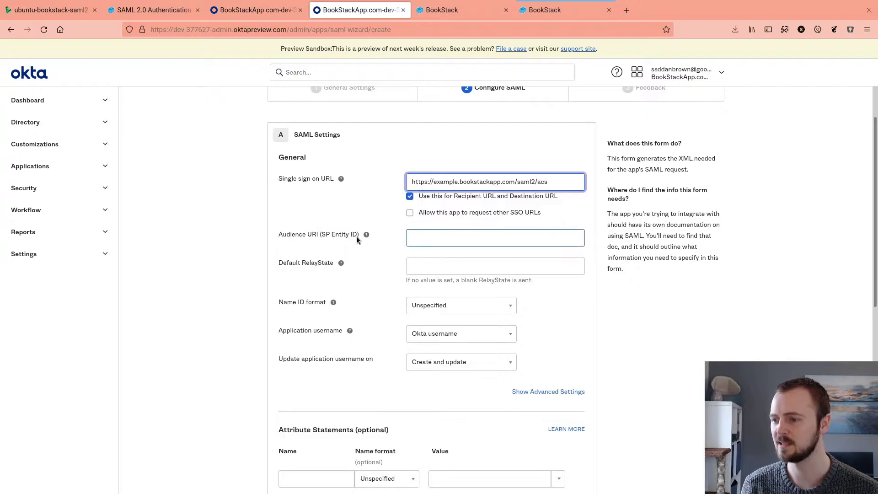
key("ctrl+a")
left_click(463, 237)
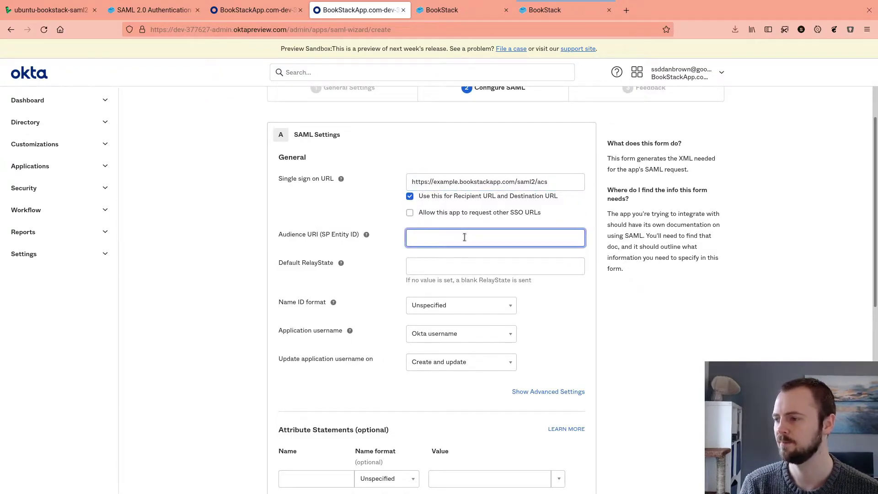
key("ctrl+v")
key("ctrl+shift+Left")
type("metadata")
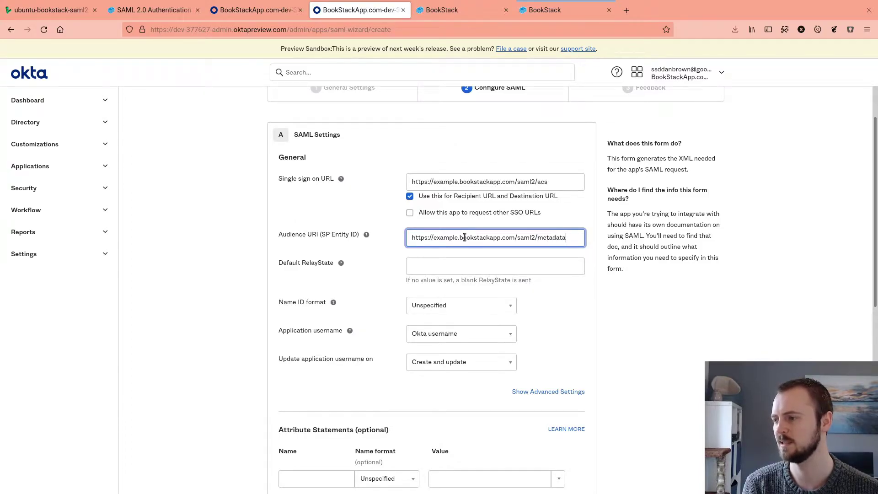
Leave the Default RelayState blank and set the Name ID format to EmailAddress.
left_click(396, 262)
scroll(384, 251, "down", 3)
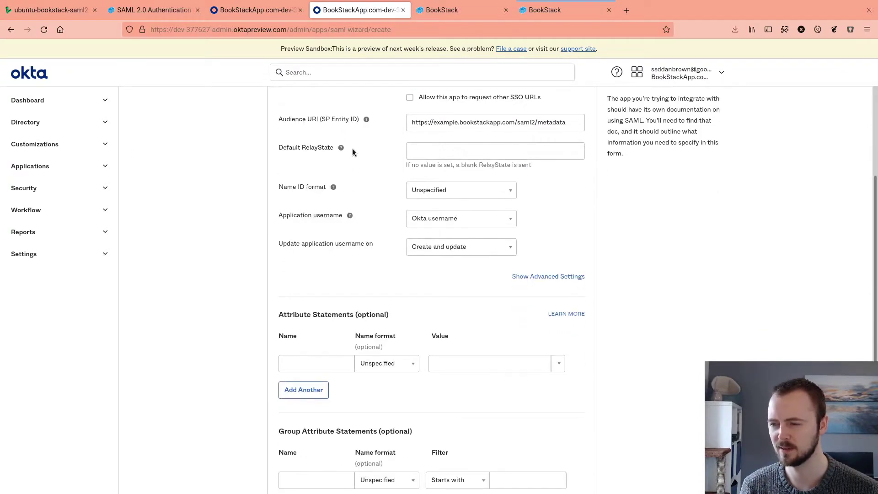
scroll(375, 177, "up", 3)
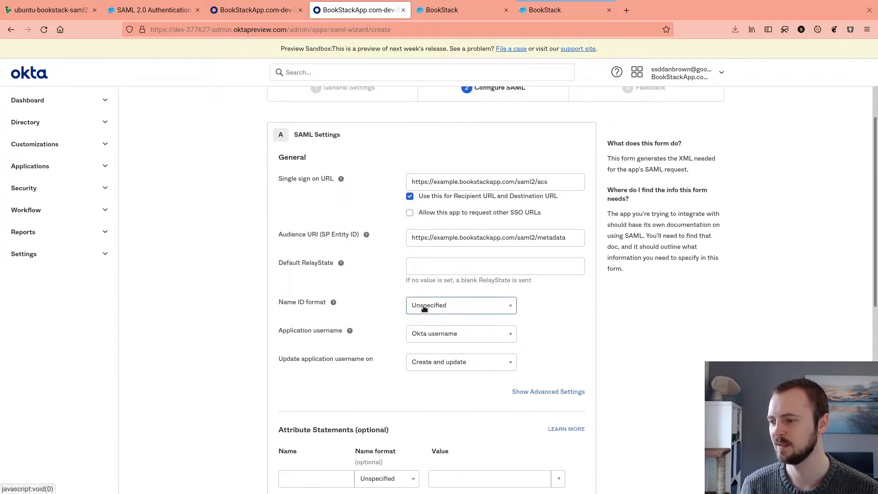
left_click(424, 309)
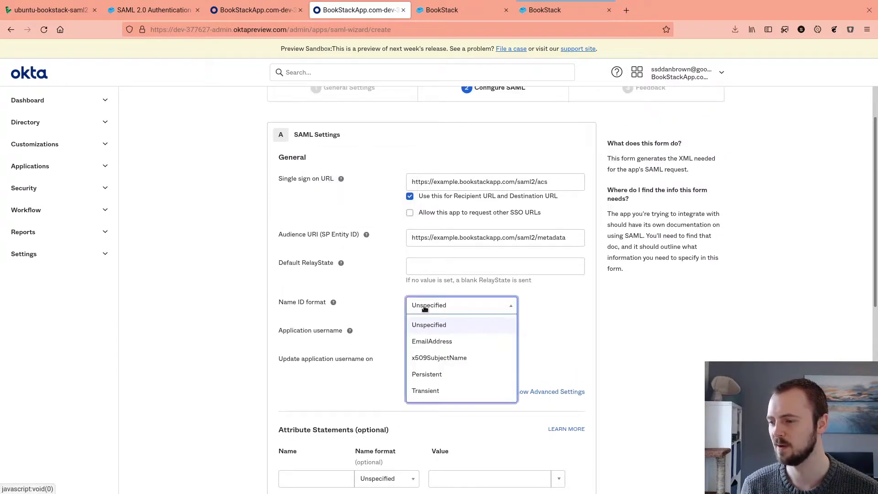
left_click(445, 344)
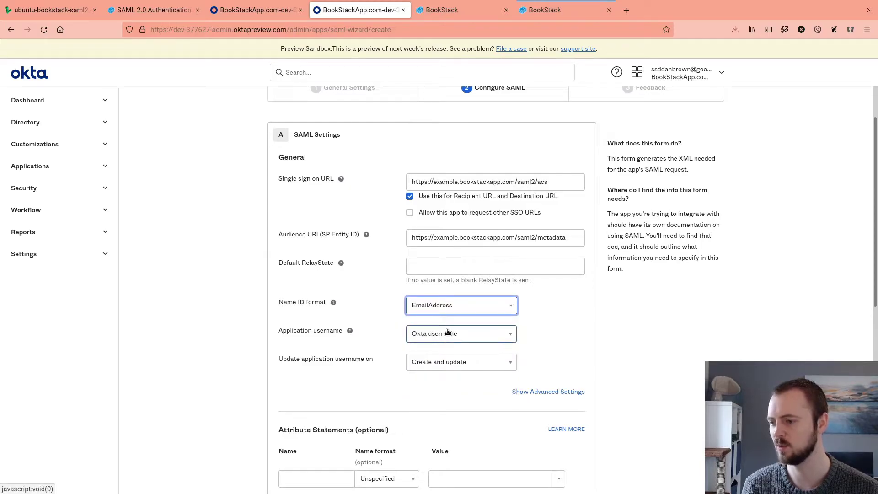
Define the first attribute statement as first_name with the value user.firstName.
scroll(343, 288, "down", 2)
scroll(357, 275, "down", 2)
mouse_move(349, 216)
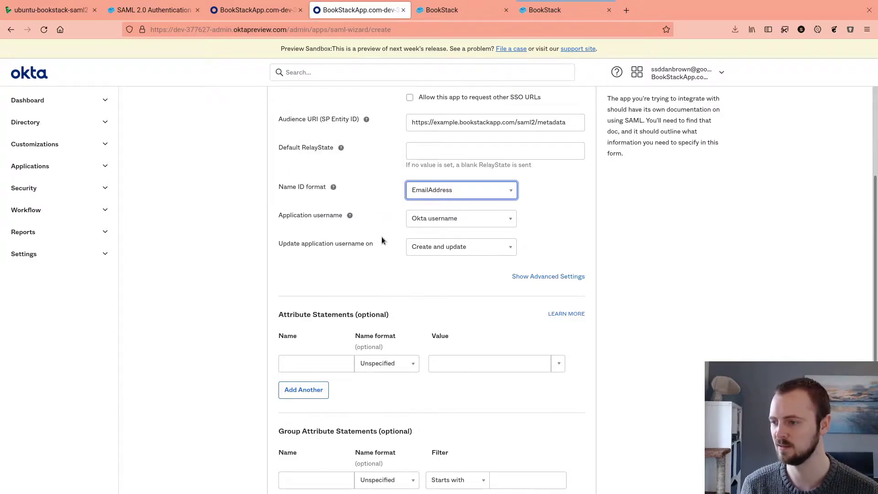
scroll(381, 237, "down", 2)
scroll(386, 224, "down", 2)
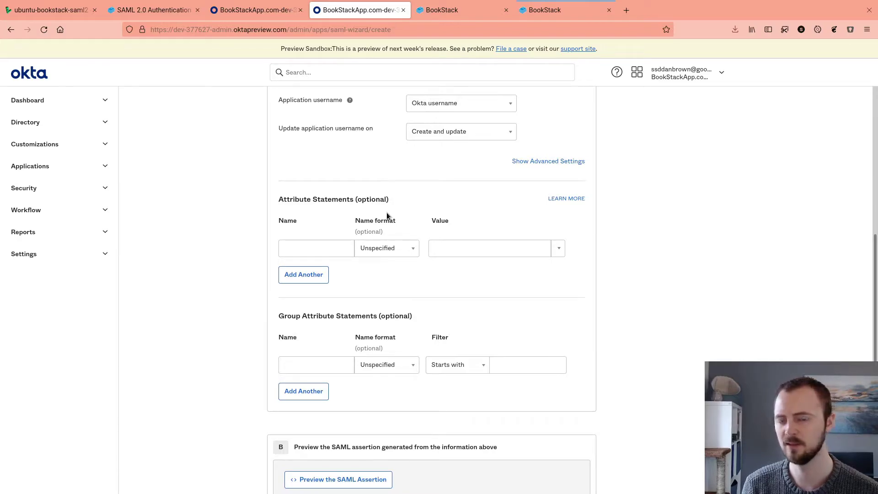
left_click(326, 245)
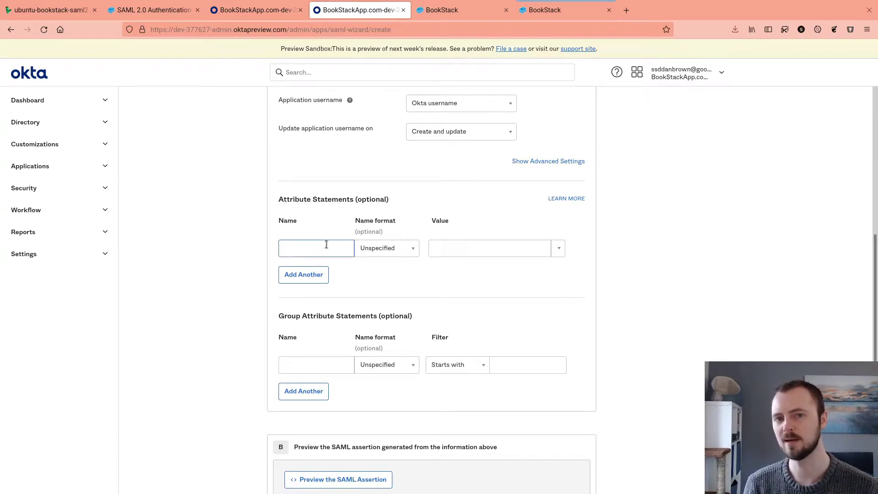
left_click(334, 251)
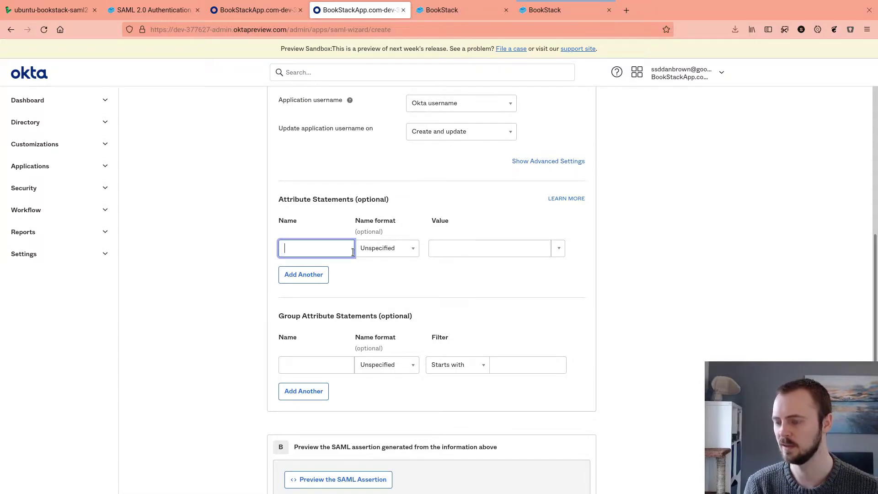
type("first_name")
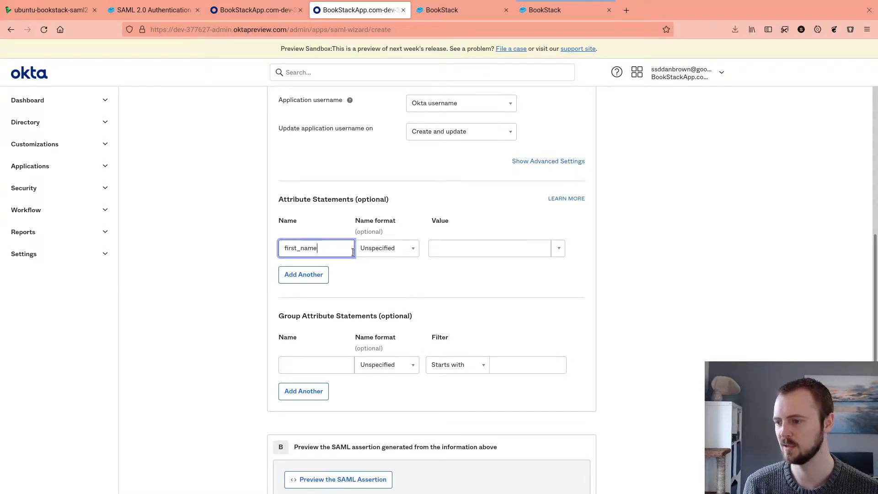
left_click(558, 247)
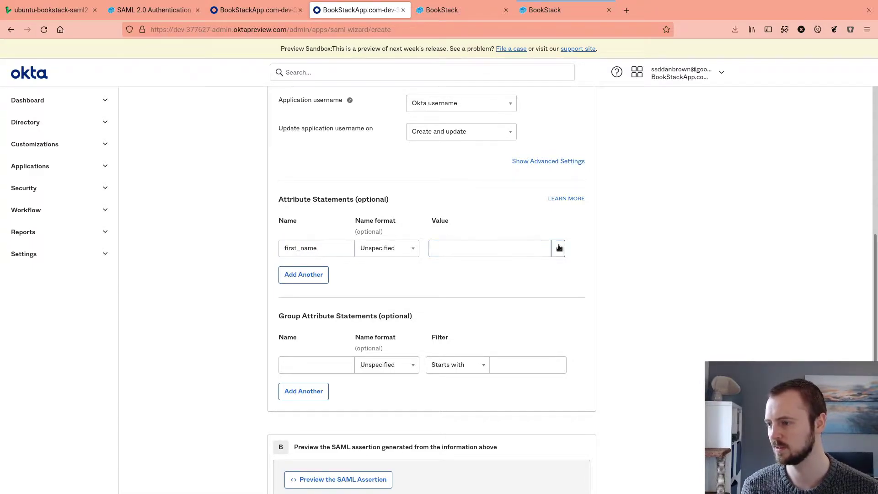
left_click(496, 268)
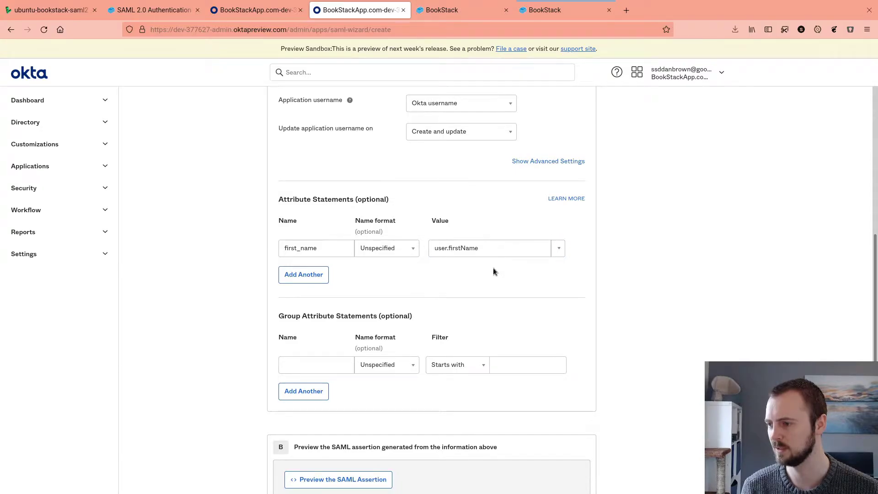
Add a second attribute statement named last_name with the value user.lastName.
left_click(318, 275)
left_click(322, 275)
type("last_name")
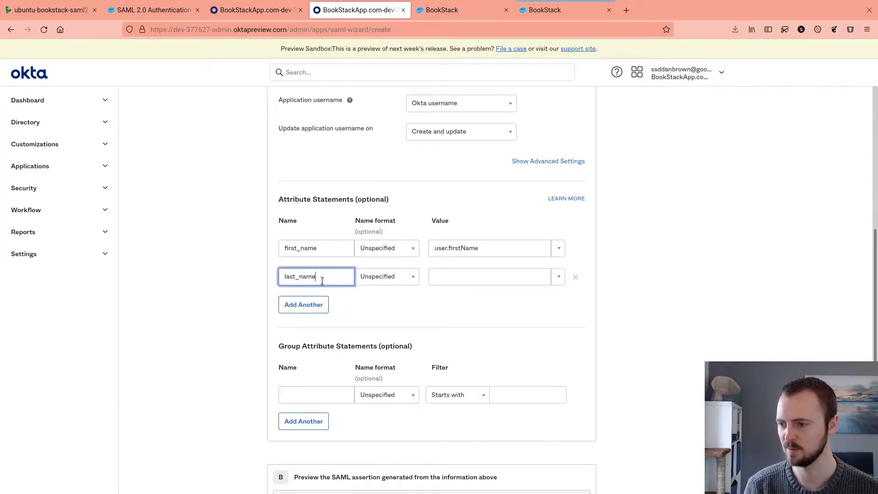
key("Tab")
left_click(462, 281)
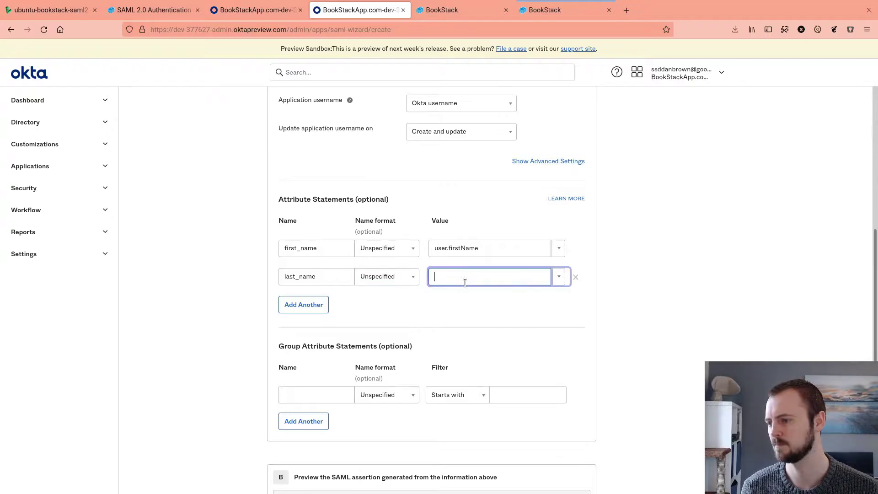
left_click(556, 278)
left_click(508, 307)
Add a third attribute statement named email with the value user.email.
left_click(311, 304)
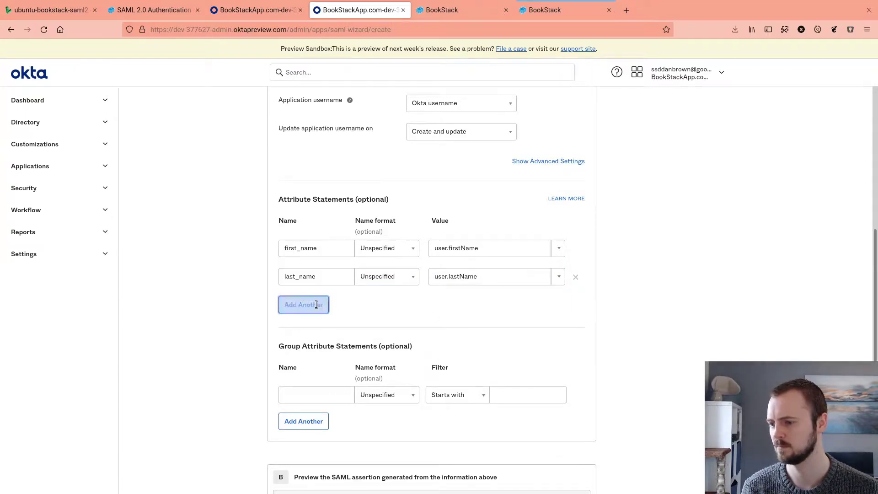
left_click(312, 304)
type("email")
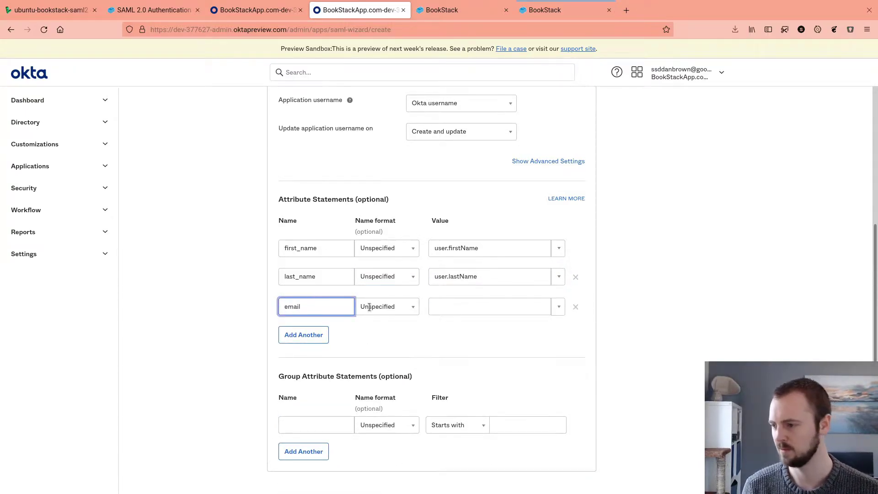
left_click(550, 312)
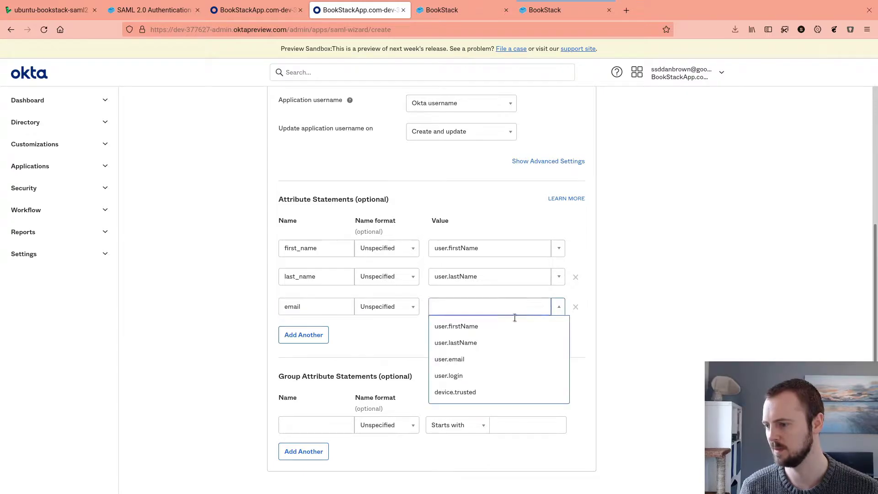
left_click(486, 360)
Add a fourth attribute statement named id with the value user.login.
scroll(477, 341, "down", 3)
scroll(454, 213, "up", 3)
left_click(318, 336)
type("id")
left_click(558, 336)
left_click(478, 409)
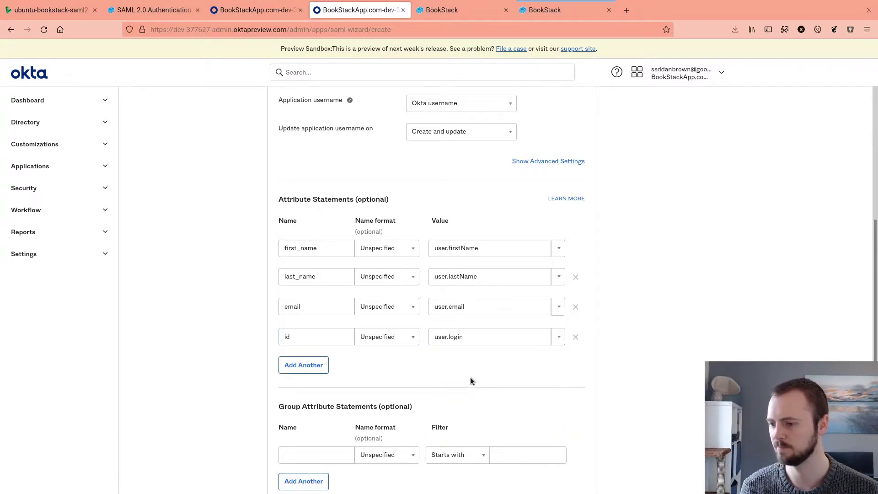
Define a group attribute statement named groups with a Matches regex filter of .* so that every group is included.
scroll(469, 375, "down", 3)
left_click(320, 337)
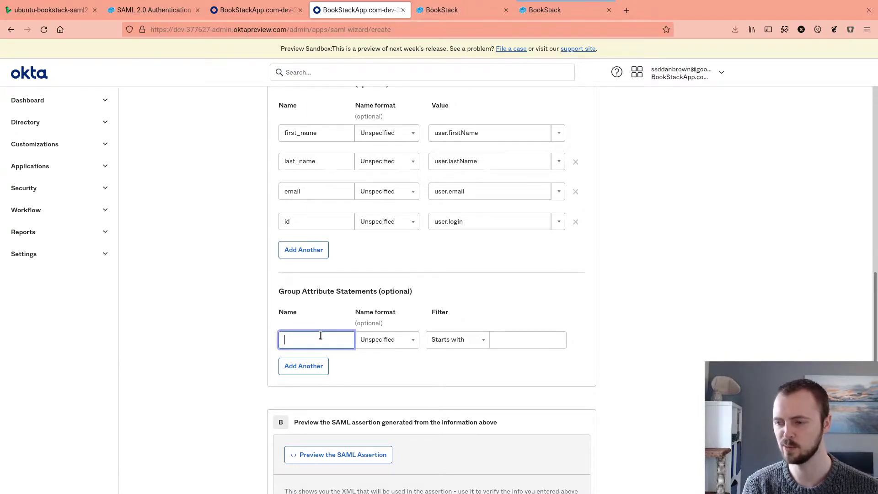
type("gro")
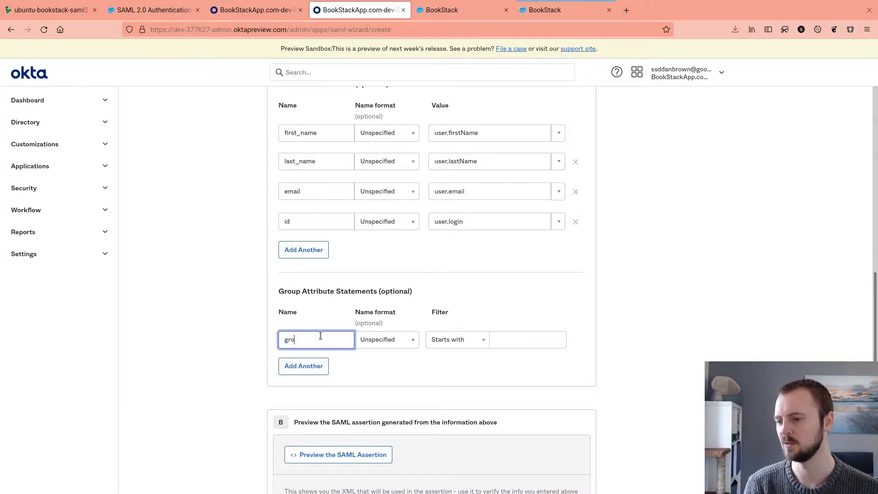
type("ups")
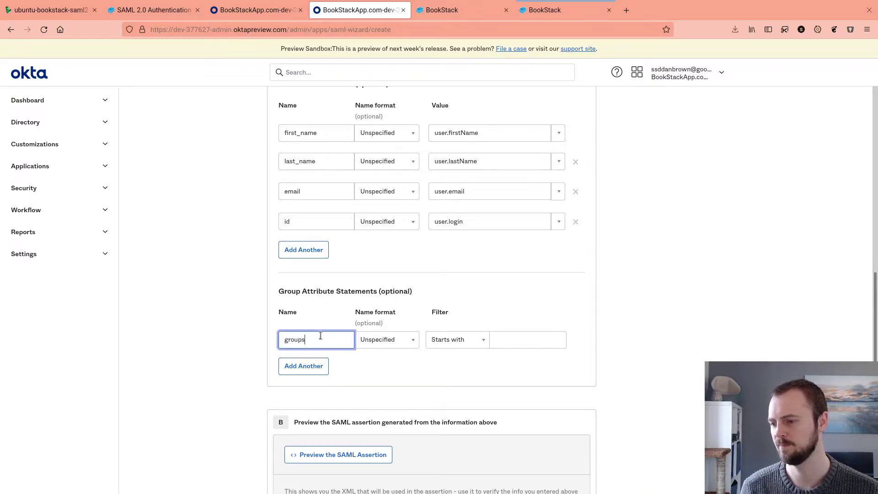
left_click(496, 338)
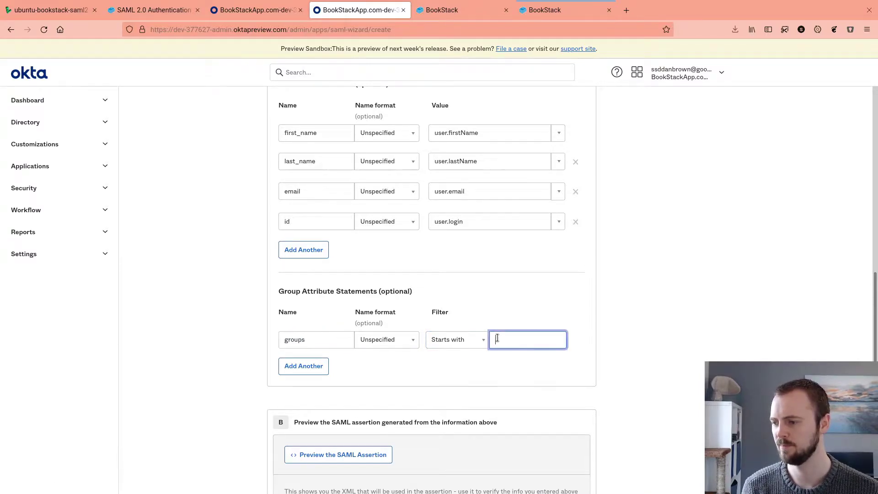
left_click(432, 342)
left_click(455, 407)
left_click(507, 334)
type(".*")
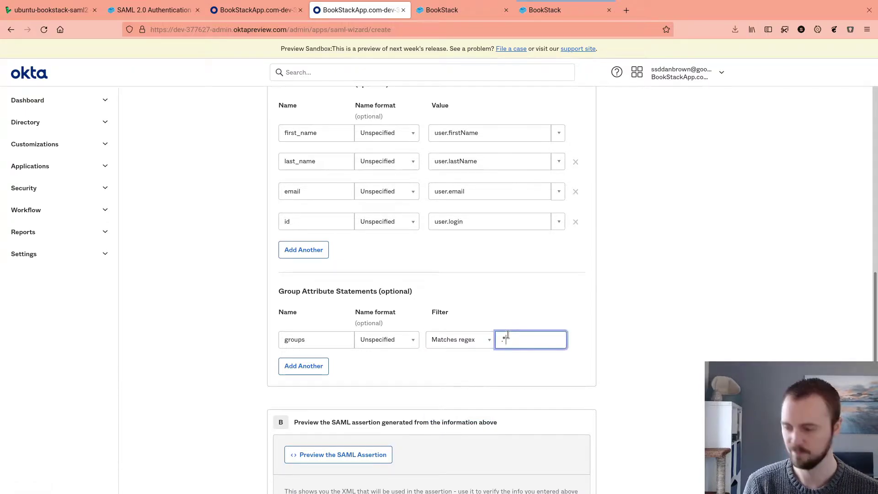
left_click(505, 359)
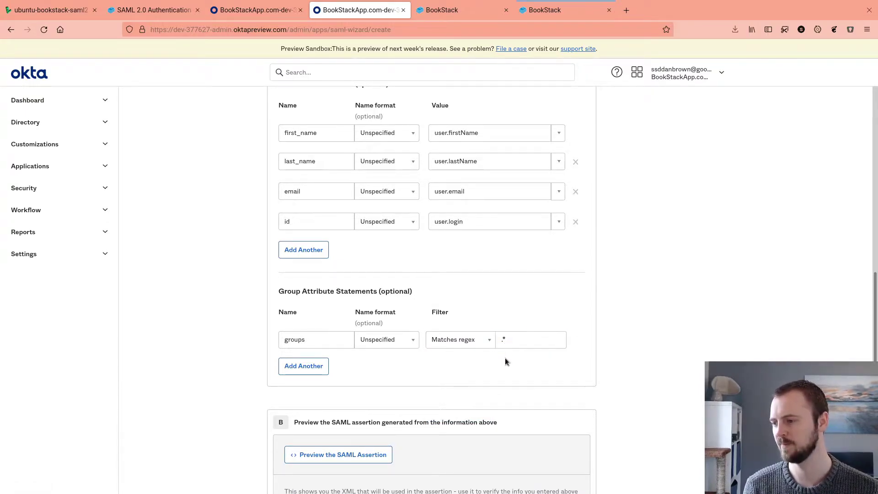
Proceed to the feedback stage, identify as an Okta customer adding a self-created internal app, and finish creating the integration.
scroll(478, 280, "down", 1)
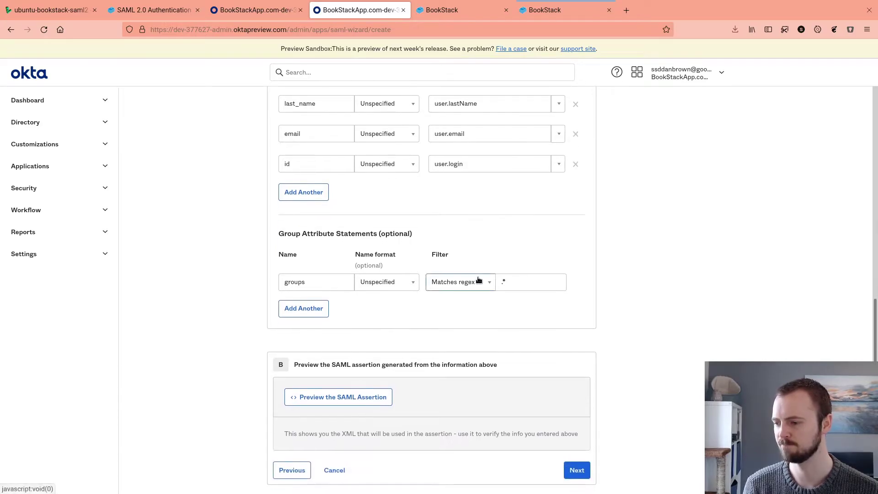
left_click(579, 469)
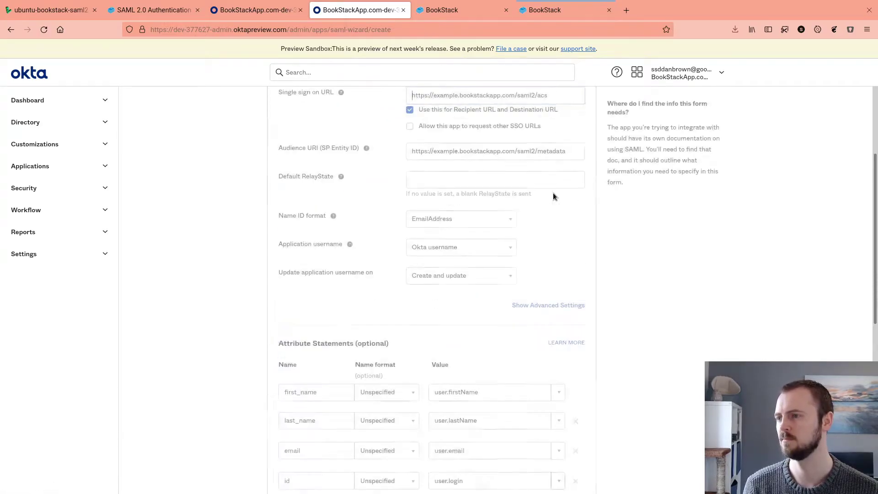
left_click(490, 218)
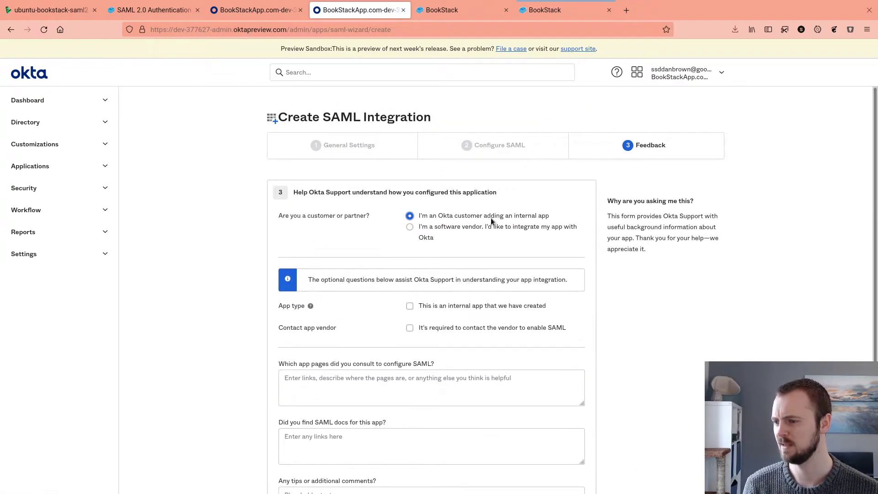
left_click(462, 307)
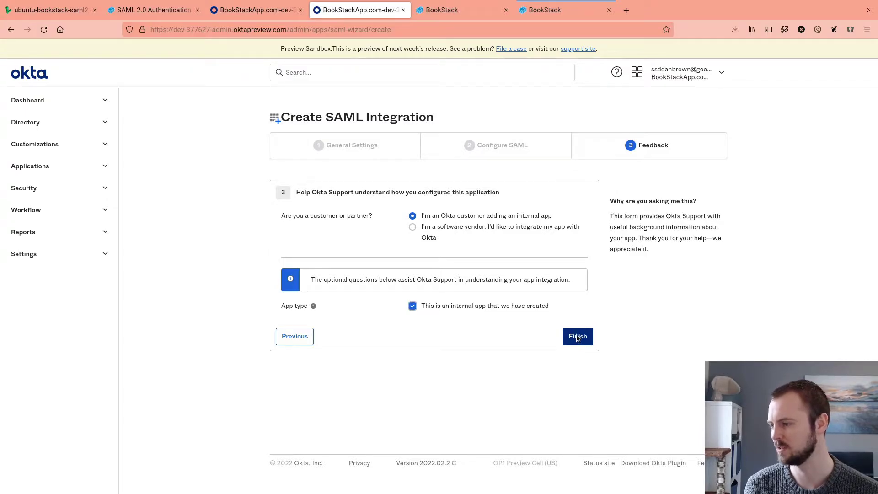
left_click(578, 337)
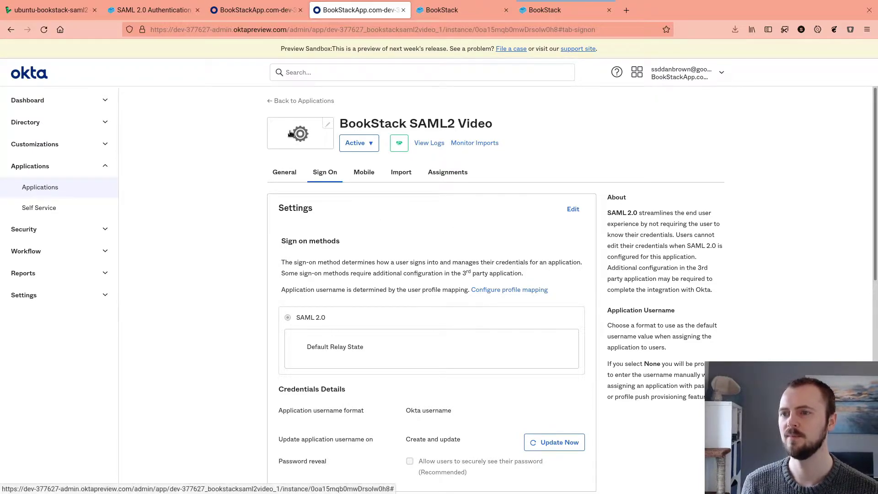
Copy the entire SAML2 .env configuration block from BookStack's SAML 2.0 Authentication documentation page.
left_click(158, 14)
scroll(383, 182, "up", 10)
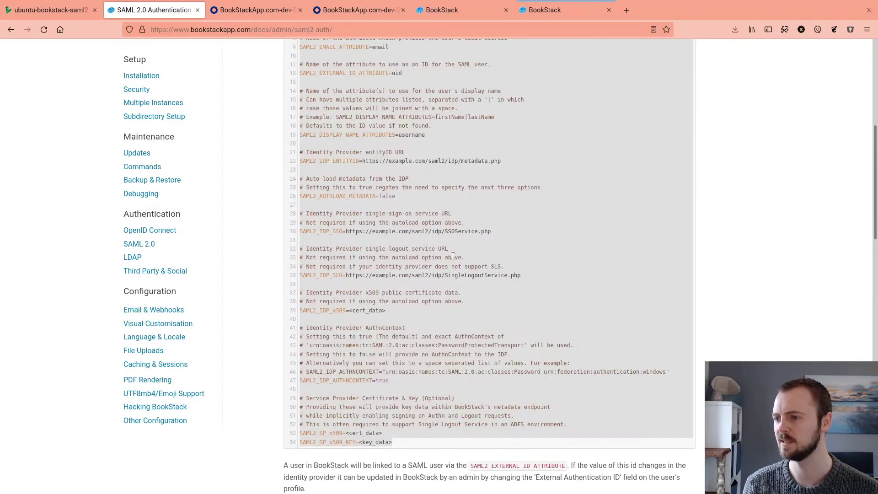
scroll(383, 182, "up", 3)
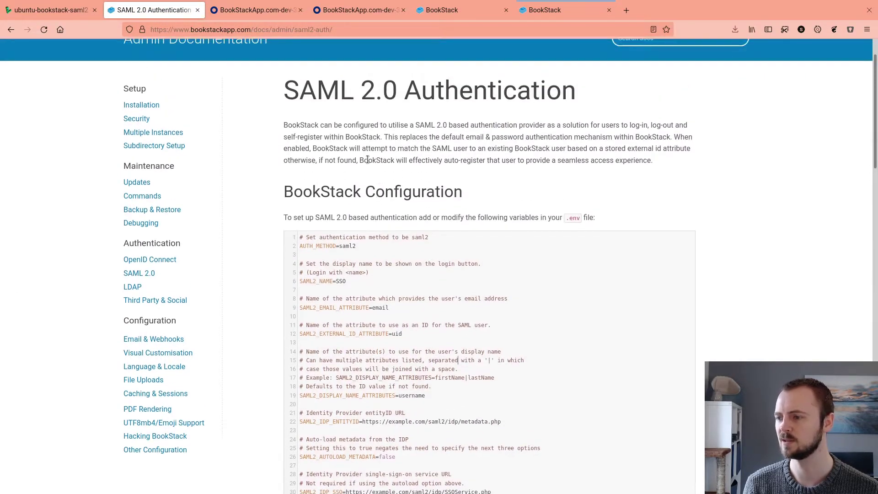
scroll(334, 157, "down", 3)
left_click_drag(299, 133, 430, 339)
scroll(429, 341, "down", 9)
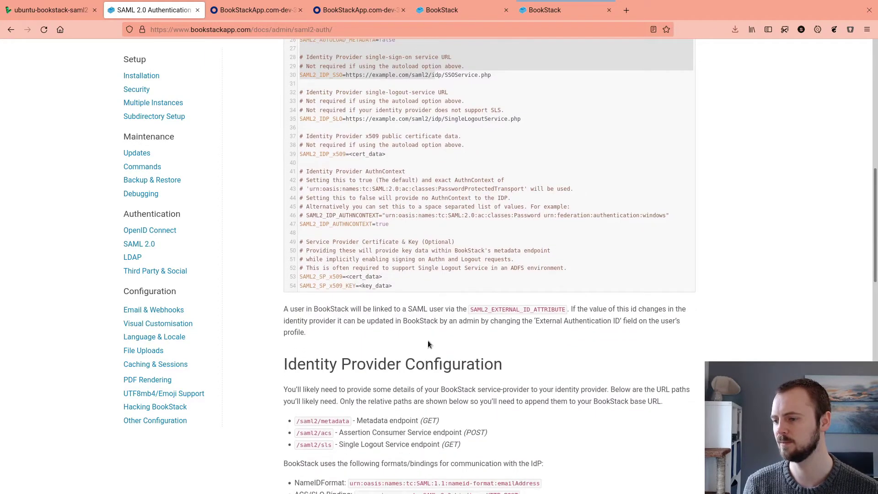
left_click(398, 288, "shift")
right_click(368, 248)
left_click(397, 291)
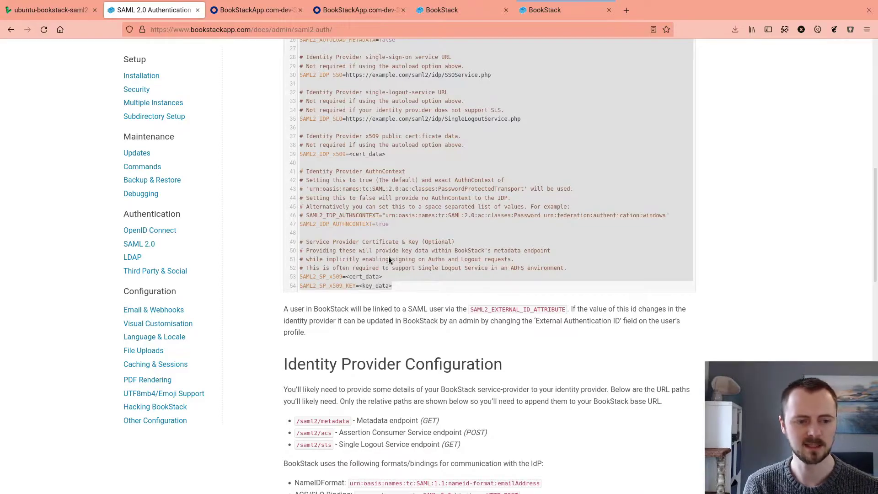
Switch to the terminal, list the files in /var/www/bookstack and open the .env file there in vim.
key("alt+Tab")
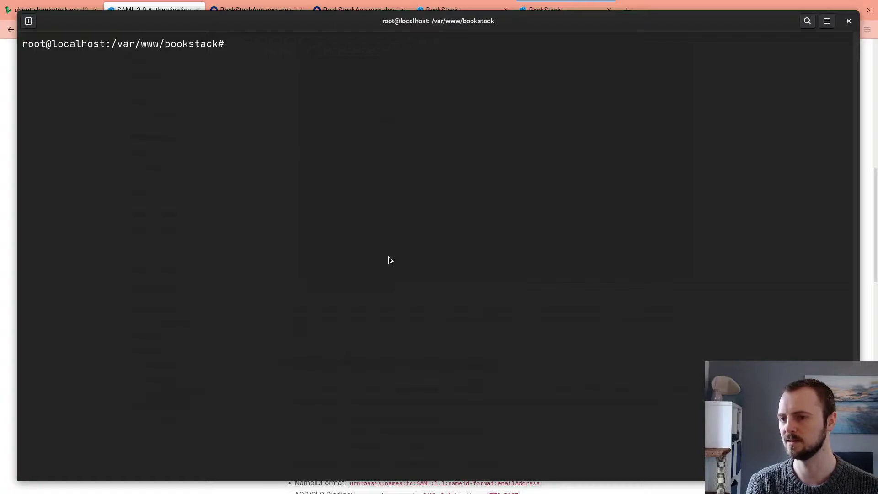
type("ls")
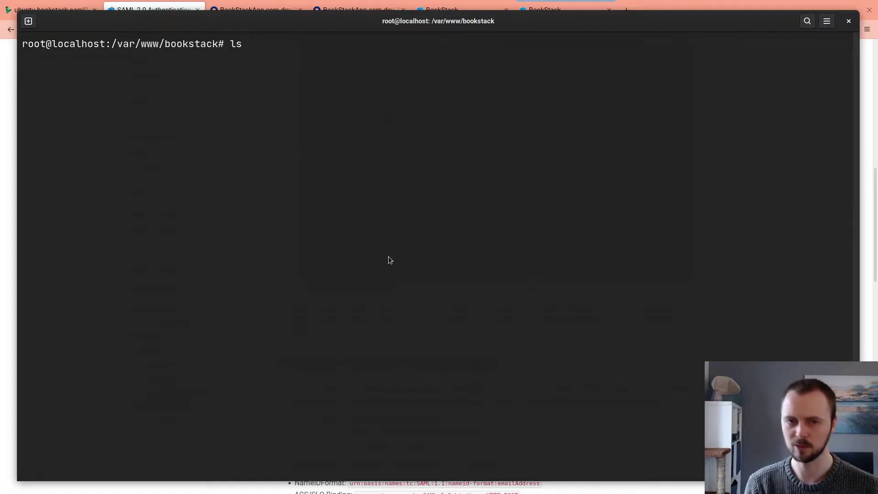
key("Return")
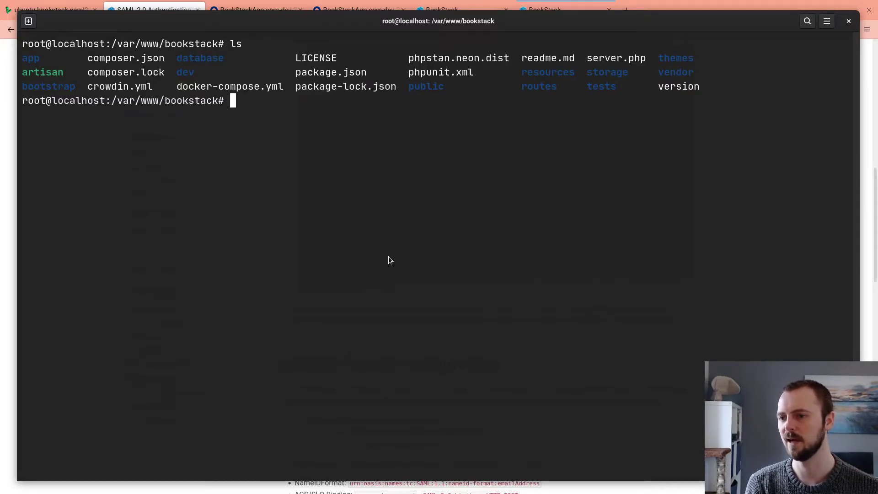
left_click_drag(112, 101, 224, 102)
left_click(240, 104)
type("vim .env")
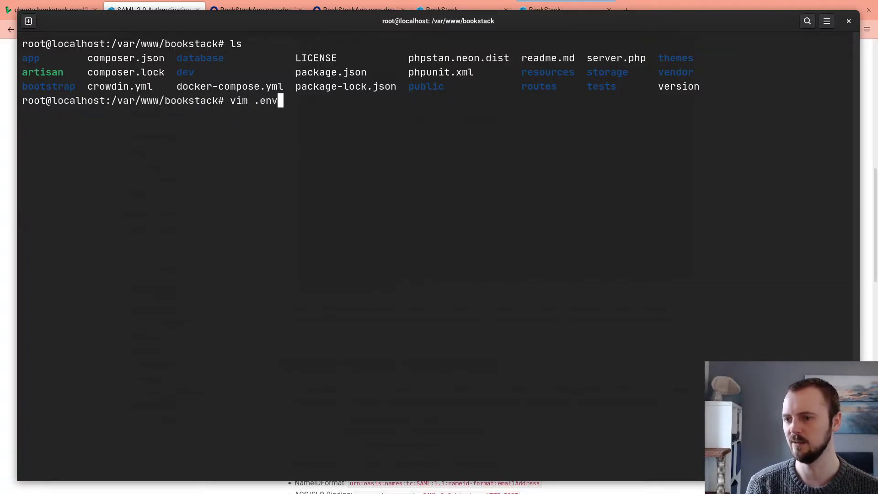
key("Return")
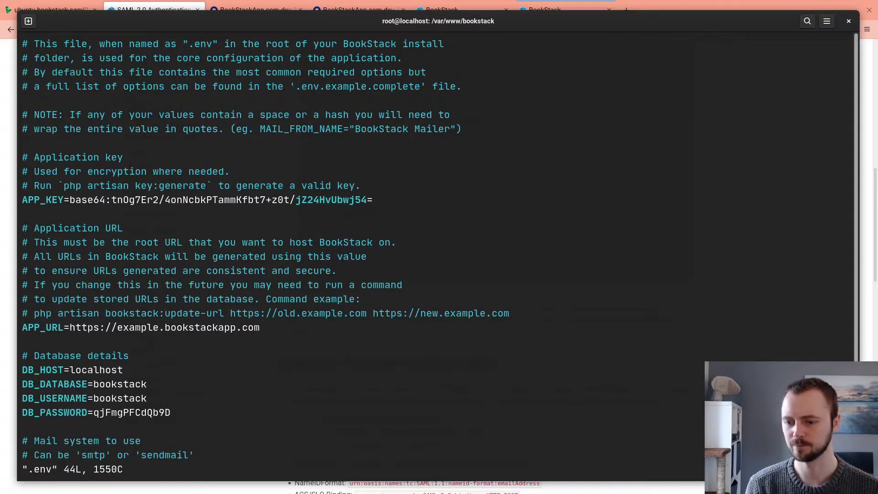
Paste the copied SAML2 configuration block at the end of the .env file, below MAIL_ENCRYPTION and separated by a blank line.
key("shift+g")
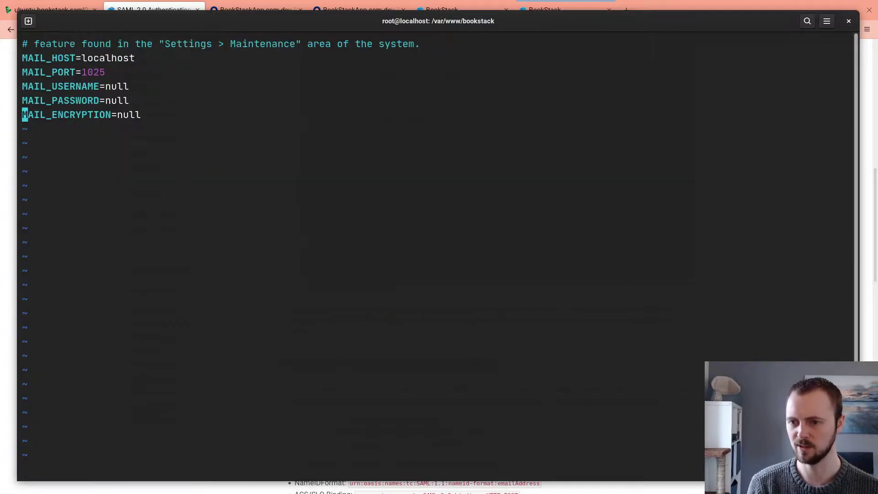
key("o")
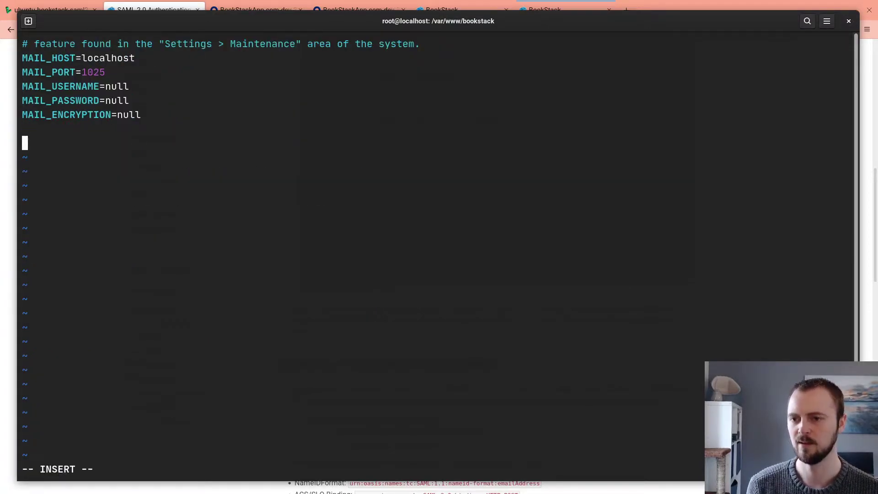
right_click(220, 136)
left_click(271, 174)
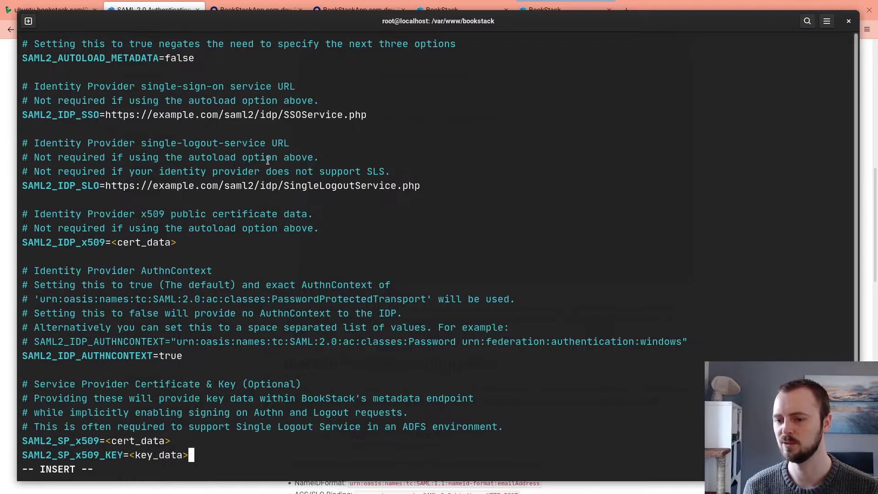
Set SAML2_NAME in the pasted block to "Okta SAML2", enclosed in double quotes.
key("Up")
key("Up")
key("Up")
key("Up")
key("Up")
key("Up")
key("Up")
key("Up")
key("Up")
key("Up")
key("Up")
key("Up")
key("Up")
key("Up")
key("Up")
key("Up")
key("Up")
key("Up")
key("Up")
key("Up")
key("Up")
key("Up")
key("Up")
key("Up")
key("Up")
key("Up")
key("Up")
key("Up")
key("Up")
key("Up")
key("Up")
key("Up")
key("Up")
key("Up")
key("Up")
key("Up")
key("Up")
key("Up")
key("Up")
key("Up")
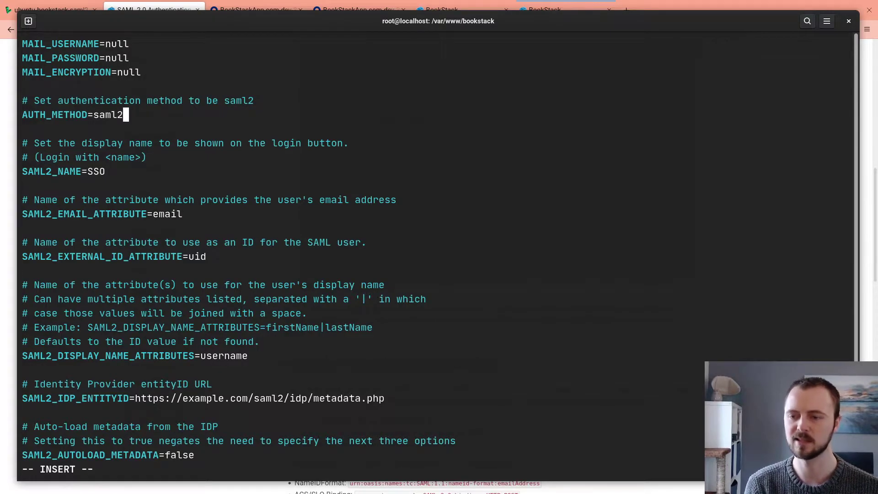
key("Down")
key("Down")
key("Down")
key("Down")
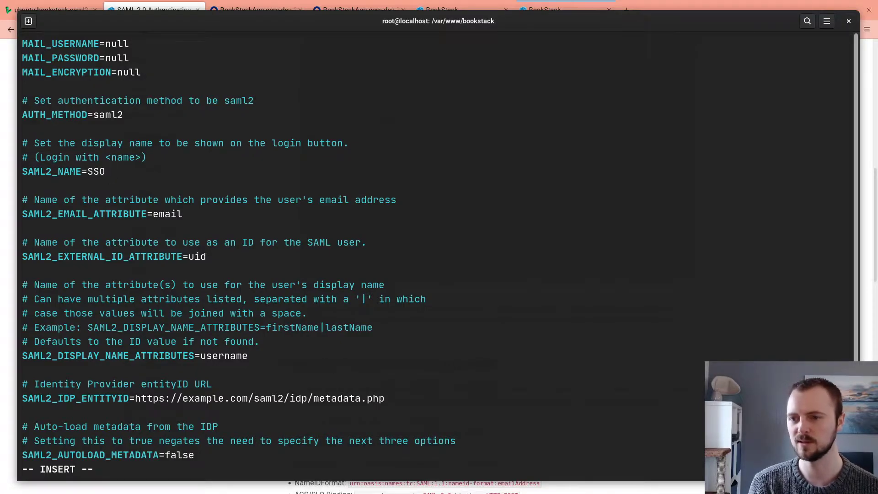
key("BackSpace")
key("BackSpace")
key("BackSpace")
type("Okta SML")
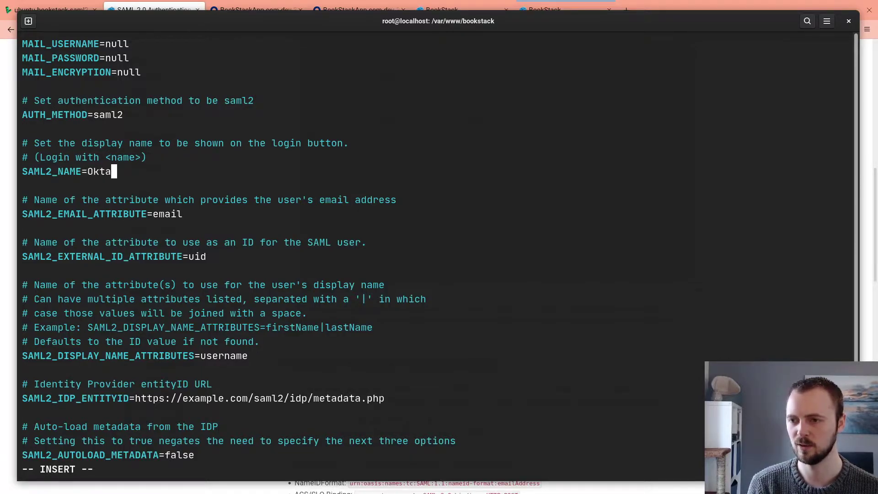
key("BackSpace")
key("BackSpace")
type("AML2\"")
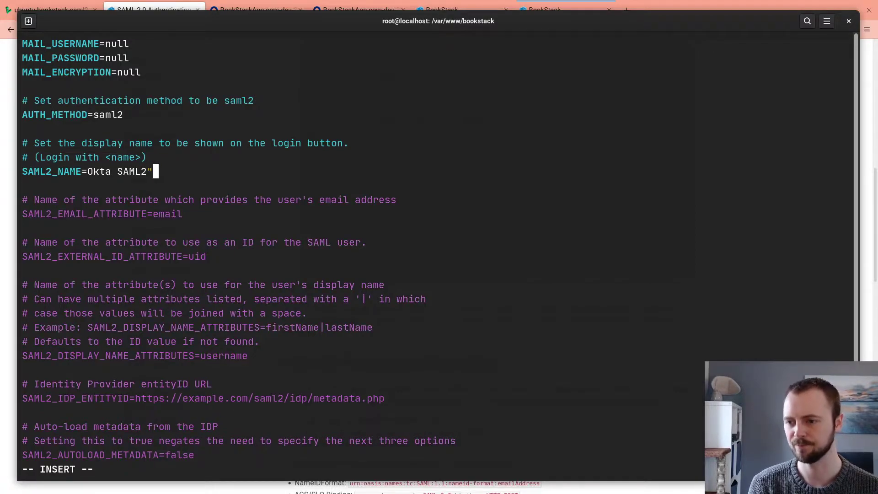
key("Left")
key("Left")
key("Left")
key("Left")
key("Left")
key("Left")
key("Left")
key("Left")
key("Left")
key("Left")
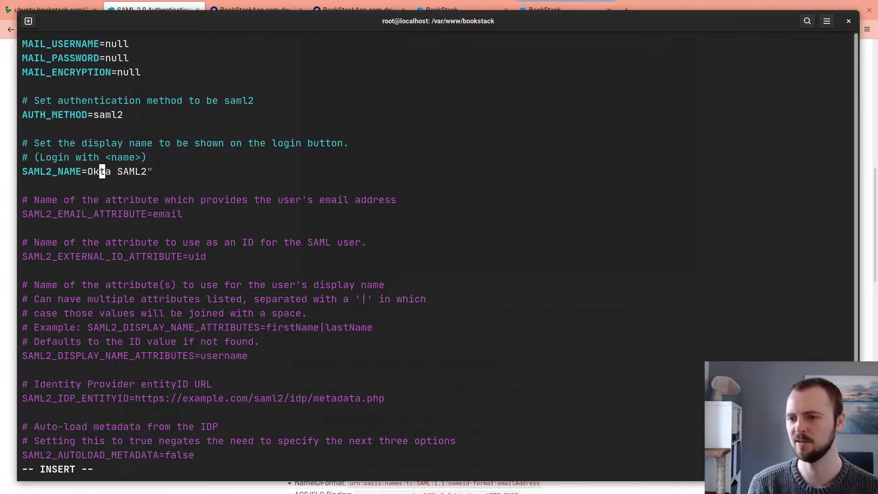
type("\"")
key("Right")
key("Right")
key("Right")
key("Right")
key("Right")
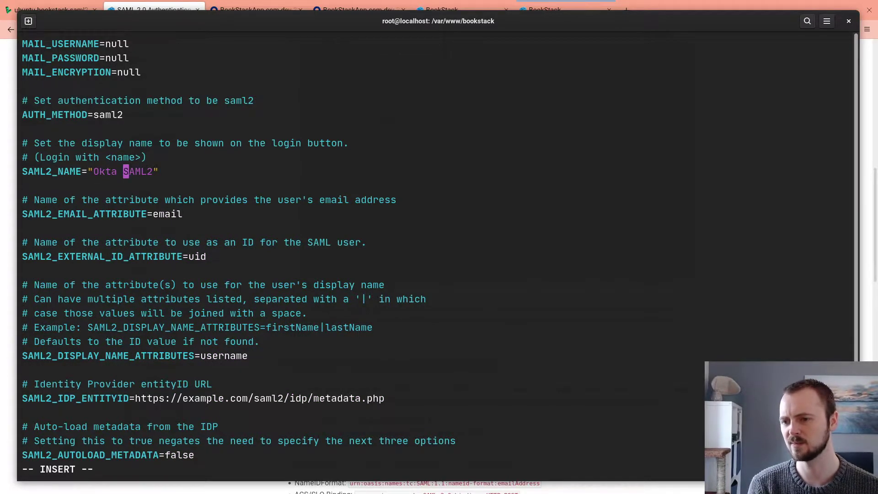
key("Left")
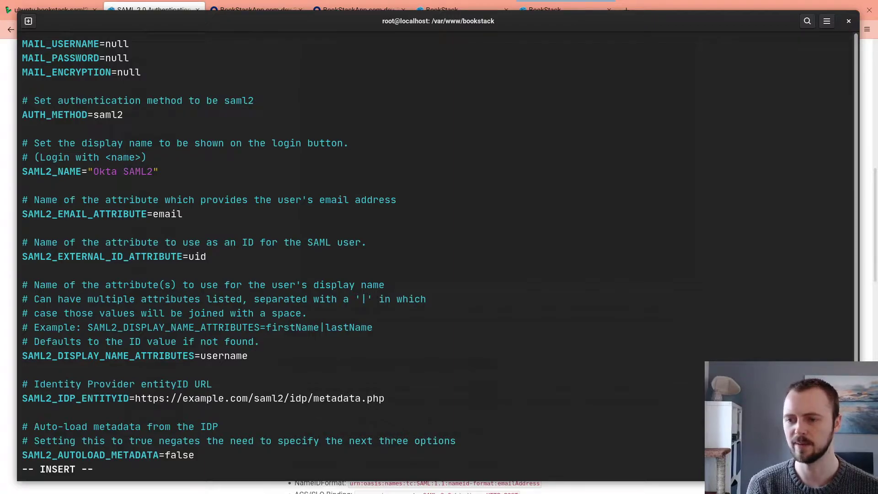
key("End")
key("Down")
key("Down")
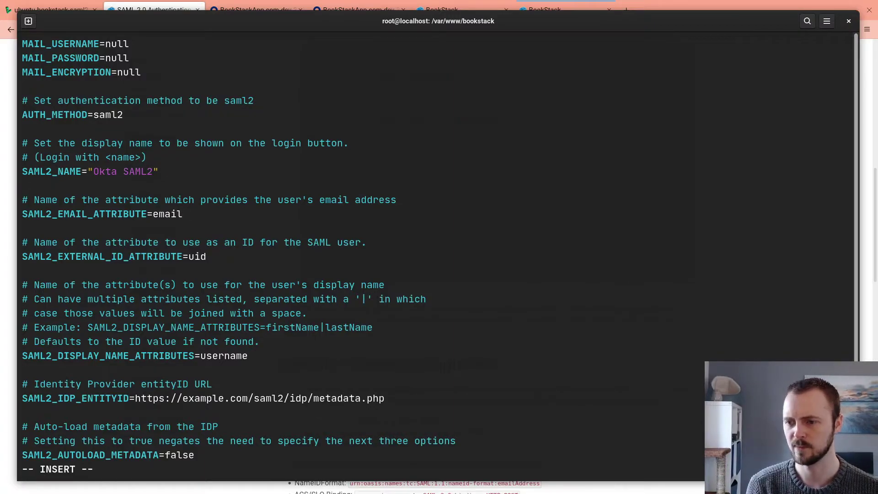
Switch to the browser and check the email attribute's name in the attribute statements of the Okta app's General settings.
key("Down")
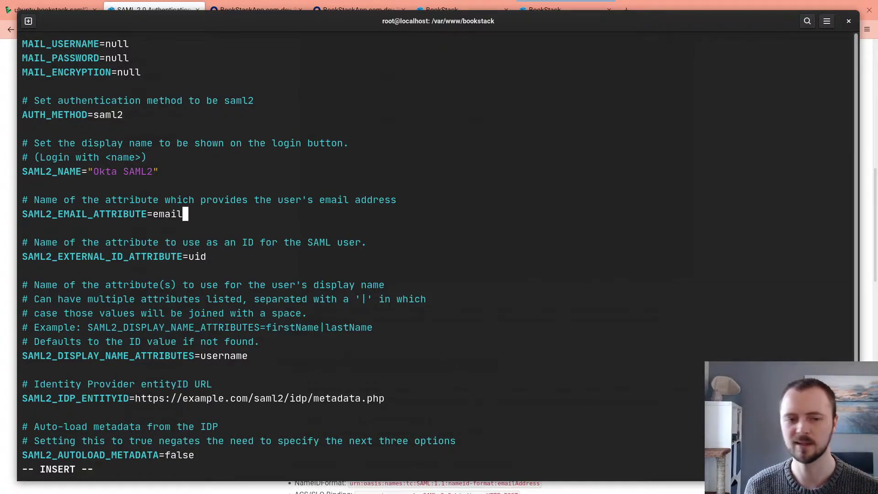
key("alt+Tab")
left_click(256, 10)
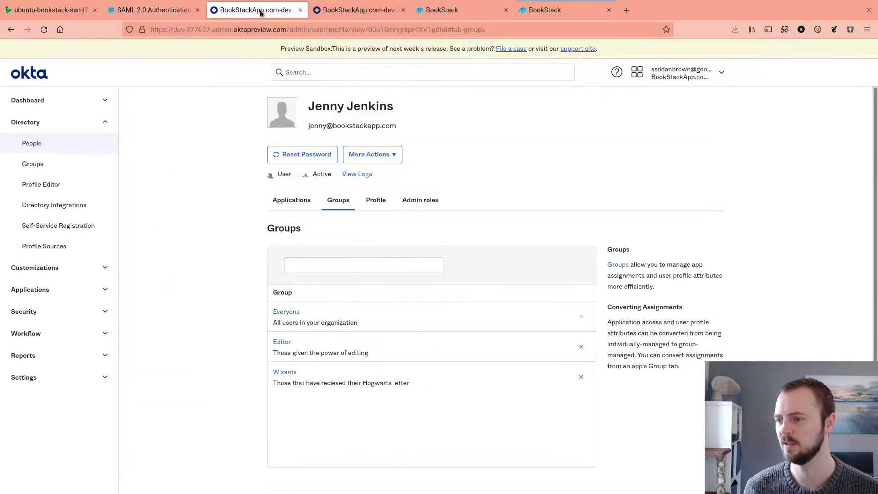
left_click(347, 11)
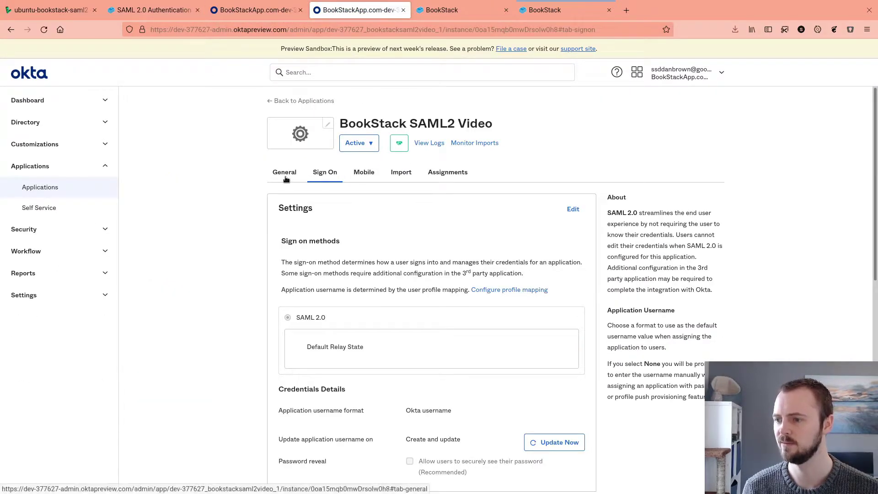
left_click(285, 172)
scroll(346, 162, "down", 15)
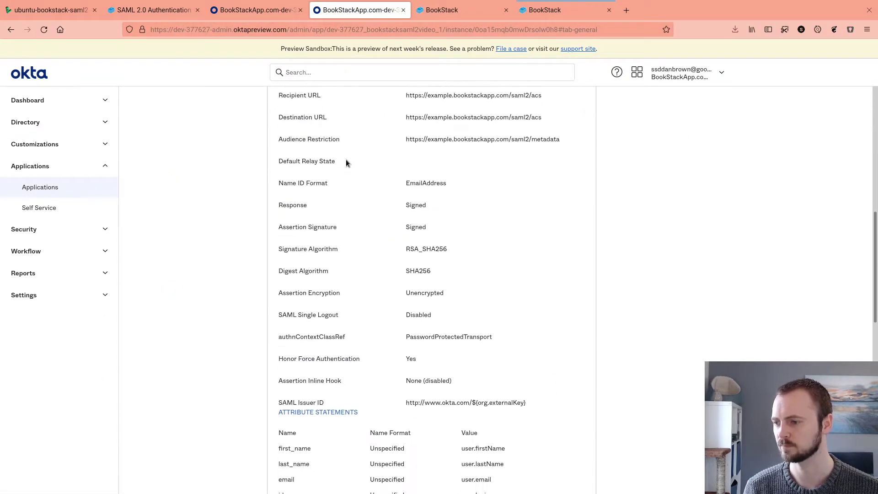
scroll(346, 163, "up", 3)
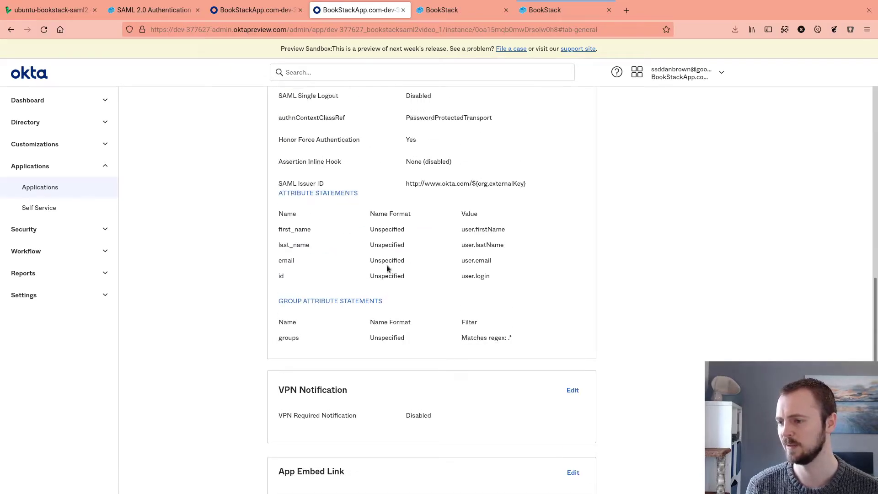
double_click(288, 261)
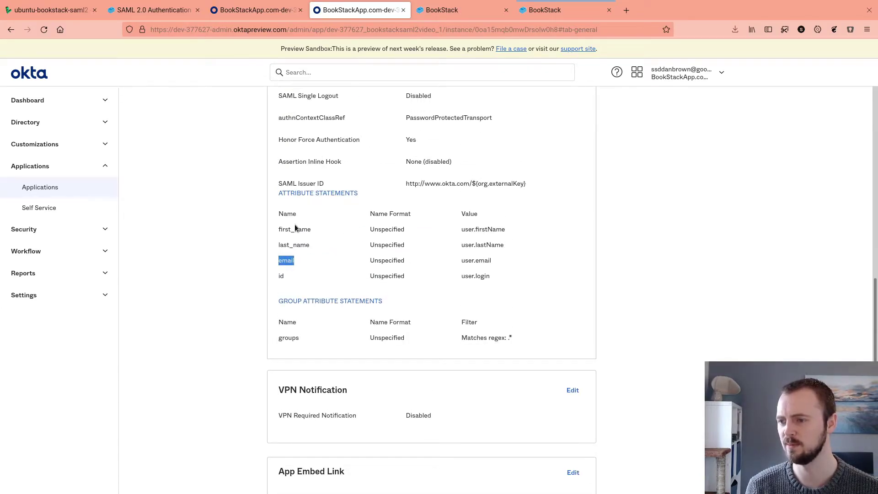
Back in the terminal's .env file, set SAML2_EXTERNAL_ID_ATTRIBUTE to id, matching the name in Okta's attribute statements.
key("alt+Tab")
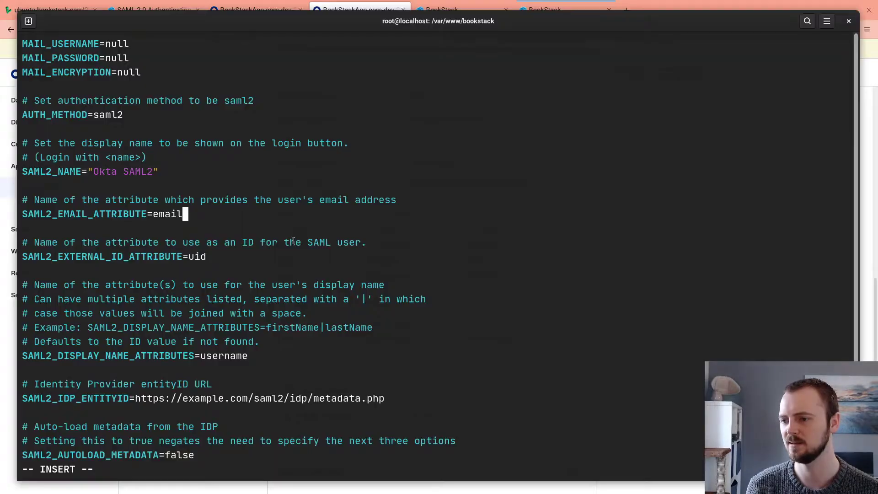
key("Down")
key("Down")
key("Down")
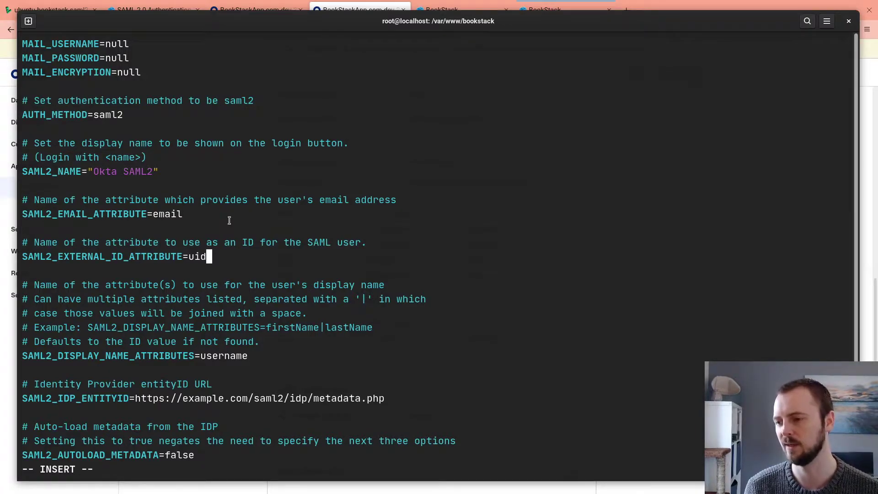
key("alt+Tab")
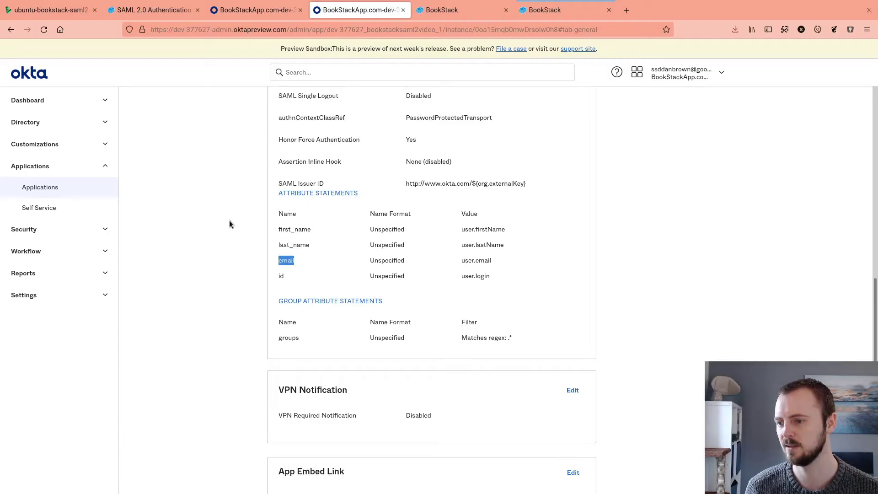
left_click(280, 277)
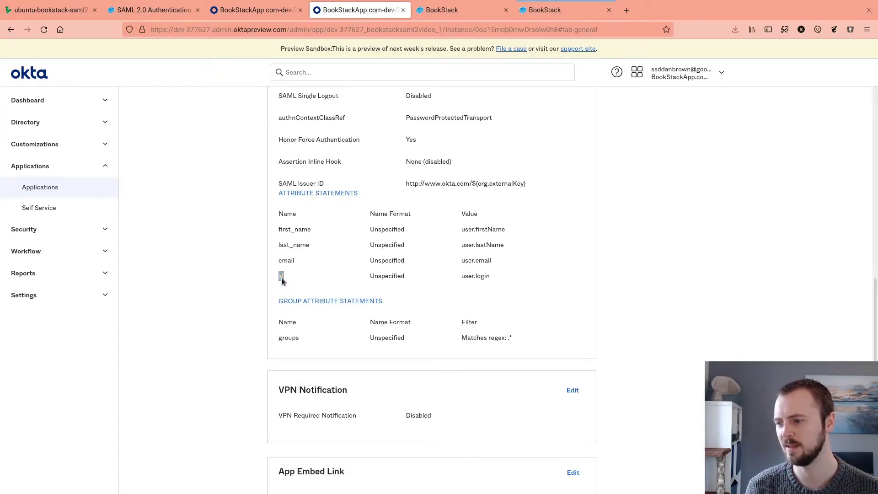
key("alt+Tab")
key("Left")
key("Left")
key("BackSpace")
Set SAML2_DISPLAY_NAME_ATTRIBUTES to first_name|last_name, using the attribute names from Okta's attribute statements.
key("Down")
key("Down")
key("Down")
key("Down")
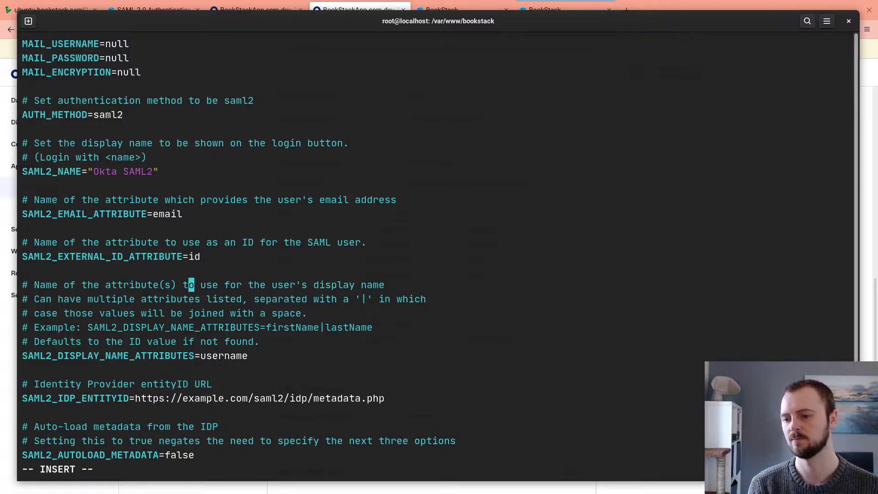
key("Down")
key("Down")
key("Down")
key("Down")
key("Down")
key("Down")
key("Down")
key("Down")
key("Down")
key("Up")
key("Up")
key("Up")
key("Up")
key("Up")
key("Up")
key("End")
key("BackSpace")
key("BackSpace")
key("BackSpace")
key("BackSpace")
key("BackSpace")
key("BackSpace")
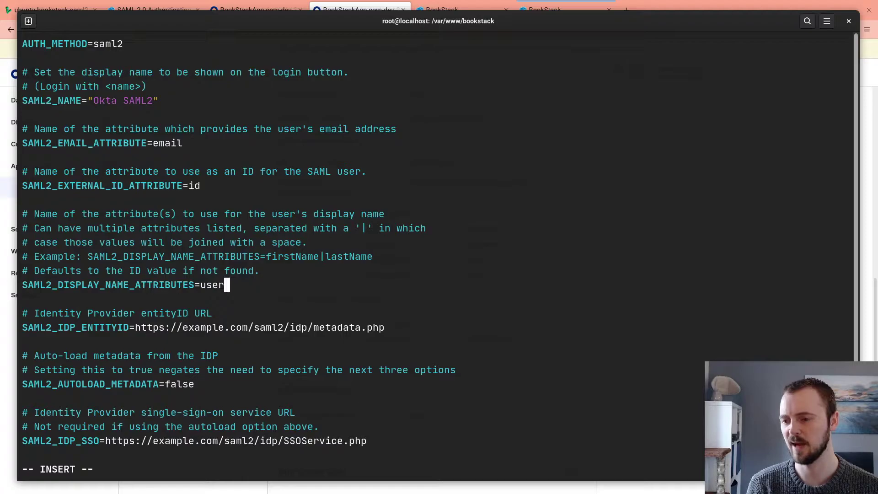
key("BackSpace")
key("BackSpace")
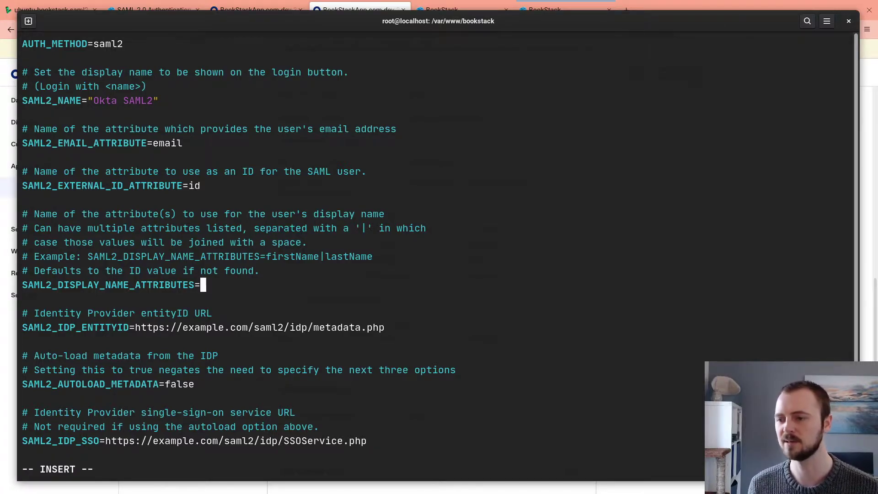
key("alt+Tab")
double_click(281, 276)
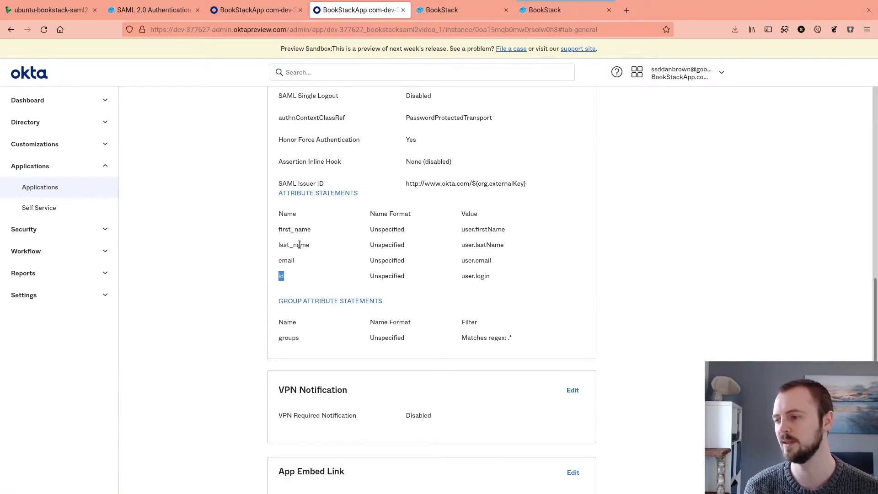
key("alt+Tab")
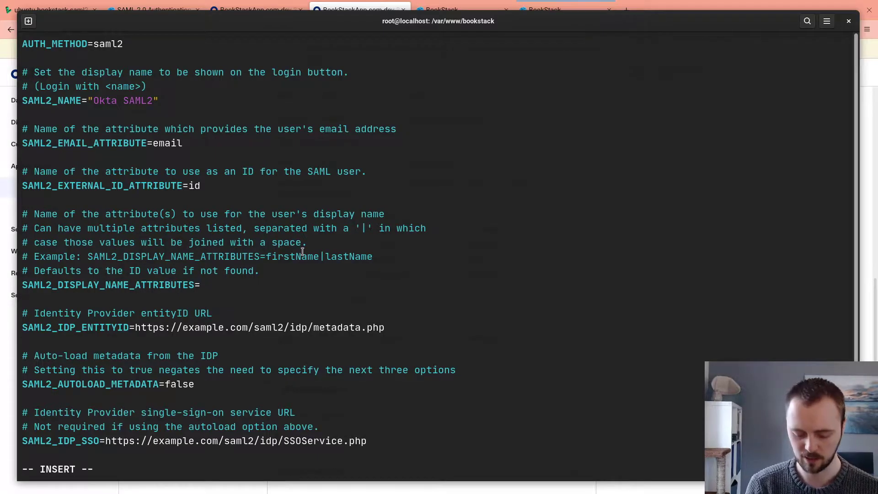
type("first_name|")
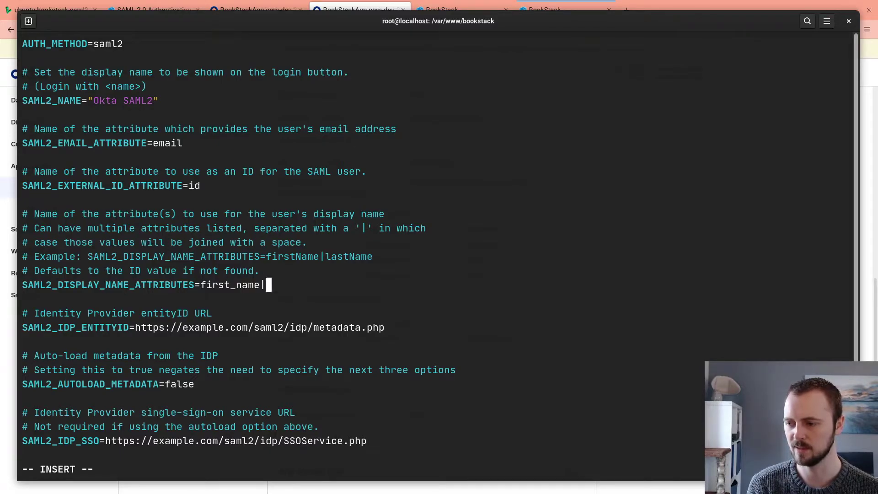
type("last_name")
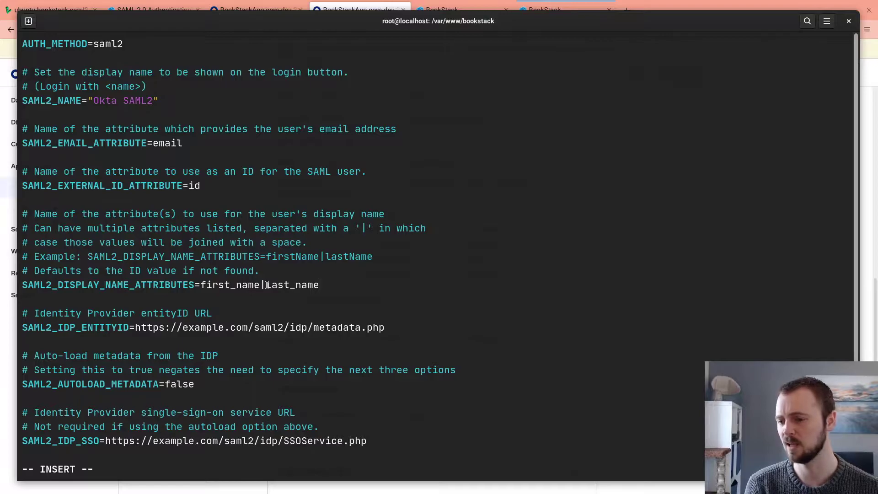
Clear the placeholder URL from SAML2_IDP_ENTITYID in the .env file.
key("Down")
key("Down")
key("Down")
key("Up")
key("End")
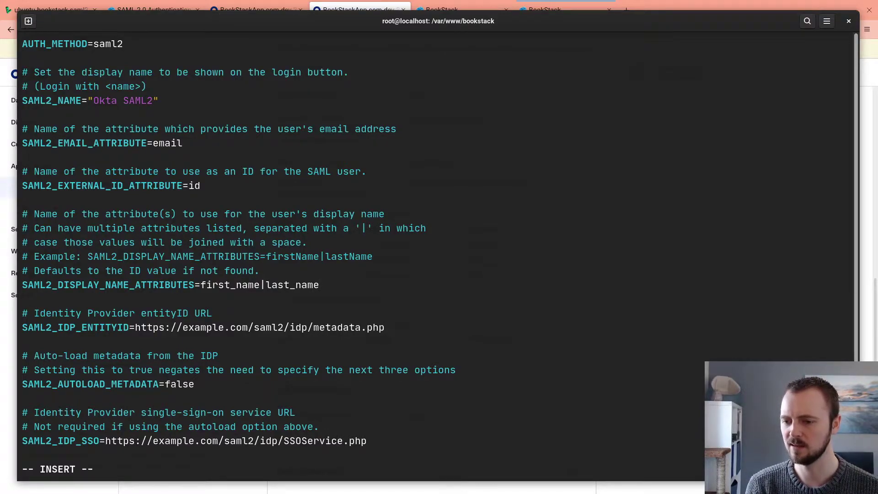
key("BackSpace")
key("BackSpace")
key("BackSpace")
key("BackSpace")
key("BackSpace")
key("BackSpace")
key("BackSpace")
key("BackSpace")
key("BackSpace")
key("BackSpace")
key("BackSpace")
key("BackSpace")
key("BackSpace")
key("BackSpace")
key("BackSpace")
key("BackSpace")
key("BackSpace")
key("BackSpace")
key("BackSpace")
key("BackSpace")
key("BackSpace")
key("BackSpace")
key("BackSpace")
key("BackSpace")
key("BackSpace")
key("BackSpace")
key("BackSpace")
key("BackSpace")
key("BackSpace")
key("BackSpace")
key("BackSpace")
key("BackSpace")
key("BackSpace")
key("BackSpace")
key("BackSpace")
key("BackSpace")
key("BackSpace")
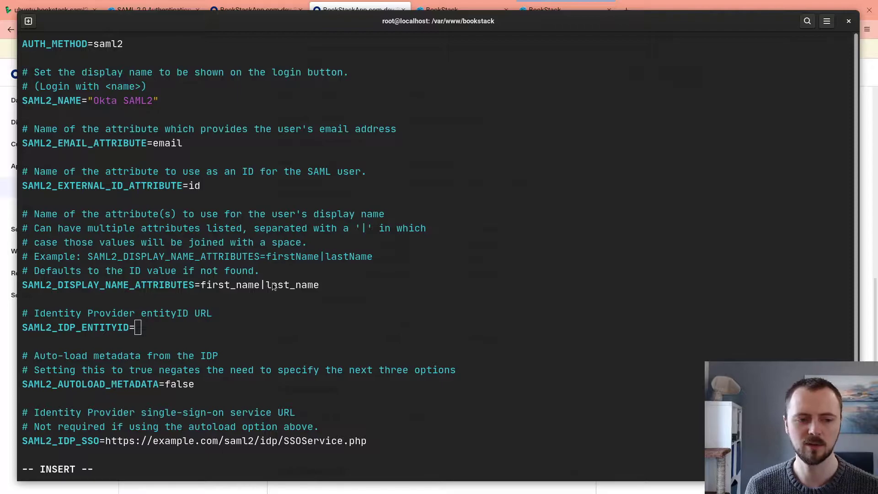
Switch to Okta and open the SAML 2.0 setup instructions from the BookStack SAML2 Video app's Sign On settings.
key("alt+Tab")
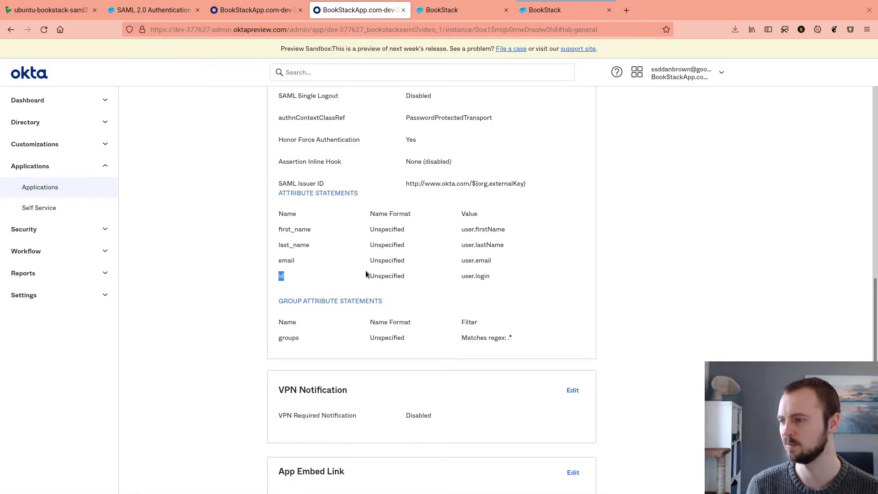
scroll(487, 228, "up", 8)
scroll(486, 227, "up", 4)
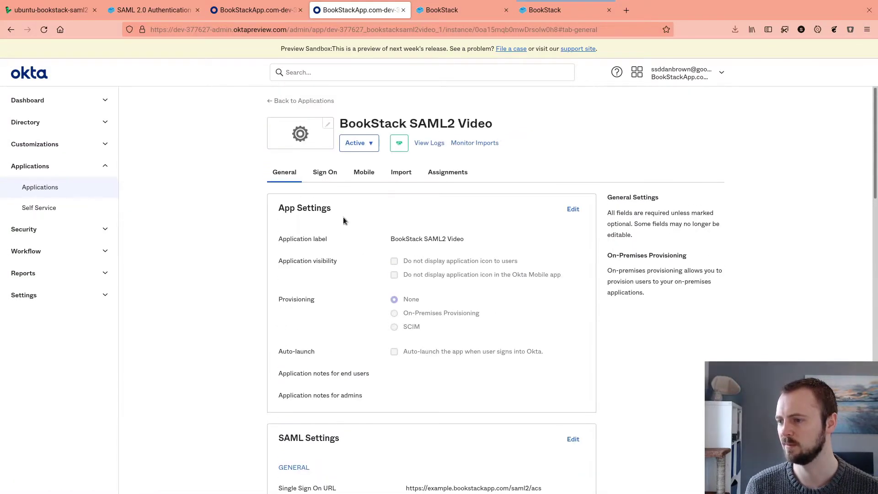
left_click(324, 176)
scroll(627, 236, "down", 6)
left_click(648, 234)
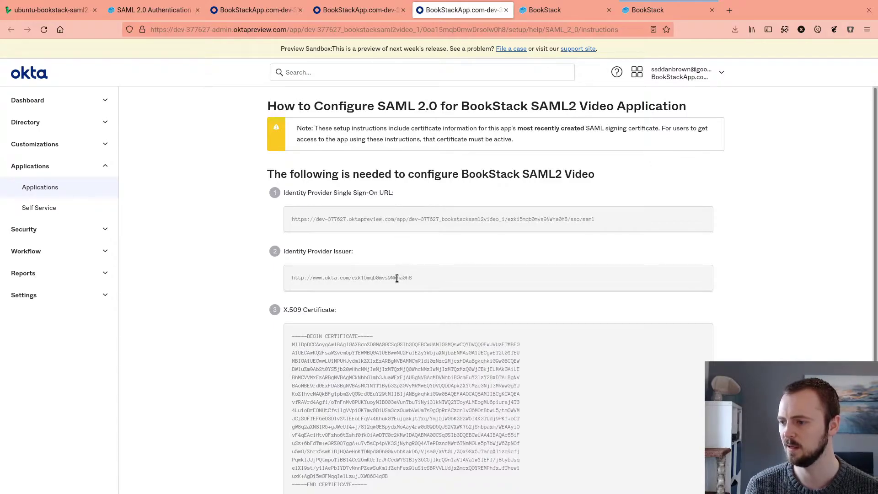
Copy the Identity Provider Issuer URL from Okta's instructions and paste it as the SAML2_IDP_ENTITYID value in the terminal.
triple_click(396, 277)
right_click(396, 279)
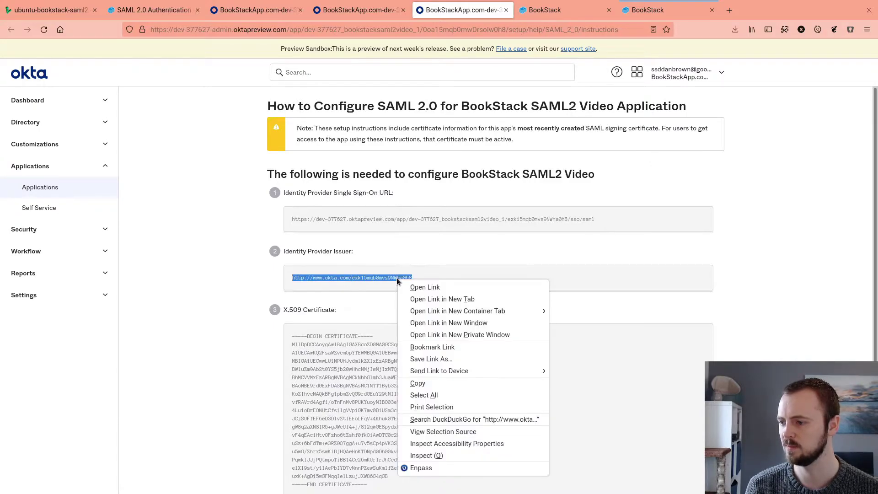
left_click(430, 388)
key("alt+Tab")
right_click(212, 316)
left_click(237, 344)
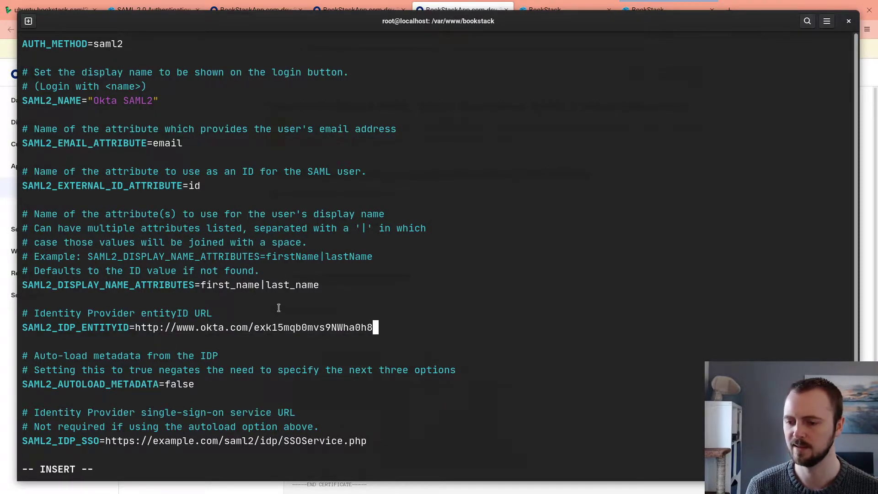
Clear the placeholder URL from SAML2_IDP_SSO in the .env file.
key("Down")
key("Down")
key("Down")
key("Down")
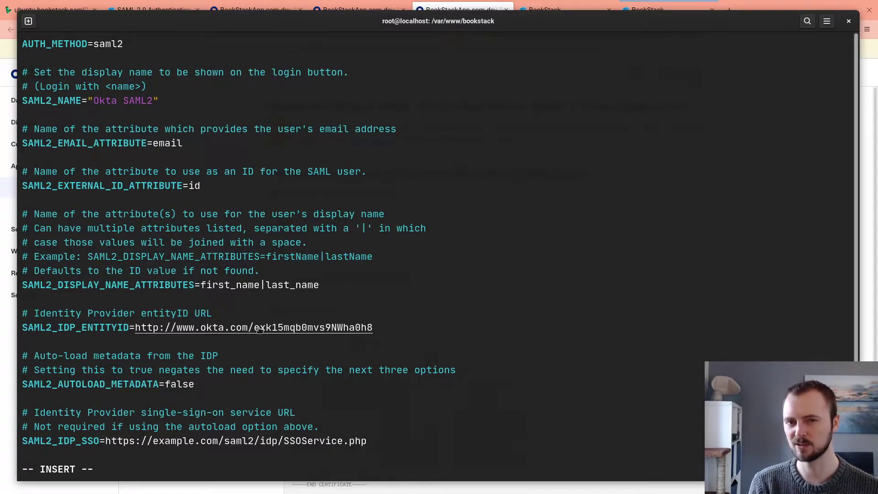
key("Down")
key("Down")
key("Down")
key("Down")
key("Down")
key("Down")
key("Down")
key("Down")
key("Down")
key("Up")
key("Up")
key("Up")
key("Up")
key("Up")
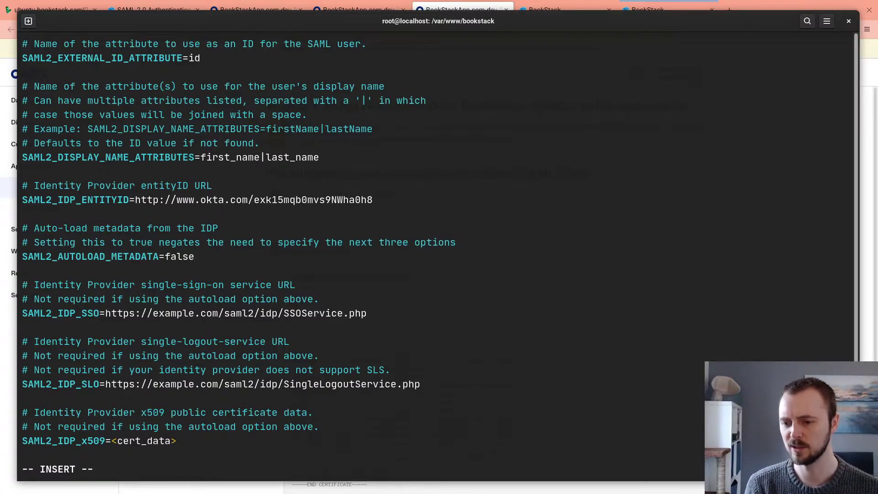
key("BackSpace")
key("BackSpace")
key("BackSpace")
key("BackSpace")
key("BackSpace")
key("BackSpace")
key("BackSpace")
key("BackSpace")
key("BackSpace")
key("BackSpace")
key("BackSpace")
key("BackSpace")
key("BackSpace")
key("BackSpace")
key("BackSpace")
key("BackSpace")
key("BackSpace")
key("BackSpace")
key("BackSpace")
key("BackSpace")
key("BackSpace")
key("BackSpace")
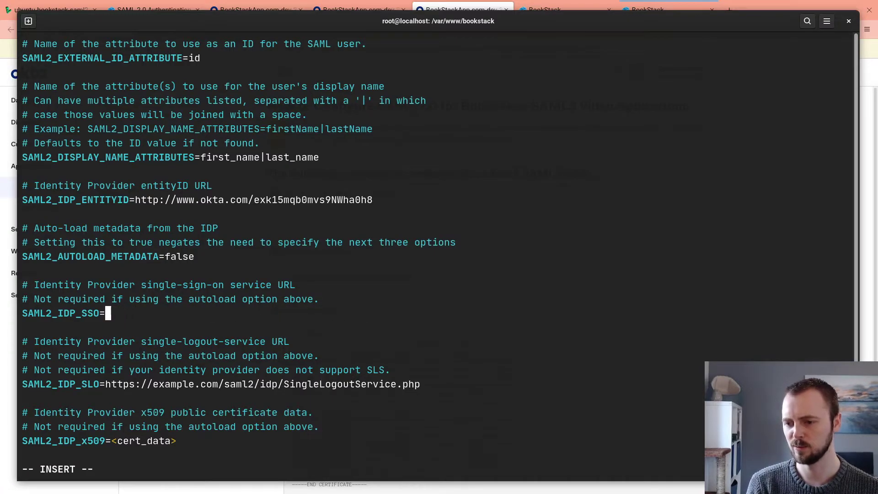
Copy the Identity Provider Single Sign-On URL from Okta's instructions and paste it as the SAML2_IDP_SSO value in the terminal.
key("alt+Tab")
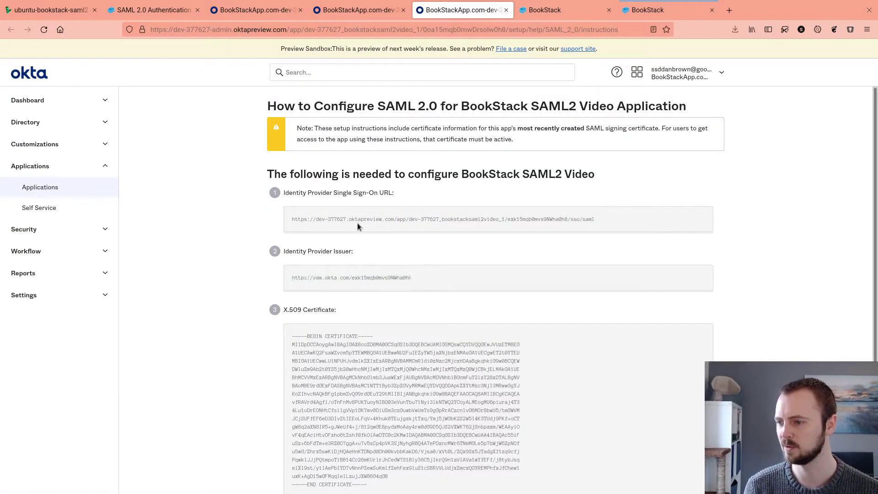
triple_click(358, 226)
right_click(358, 224)
left_click(409, 327)
key("alt+Tab")
right_click(173, 305)
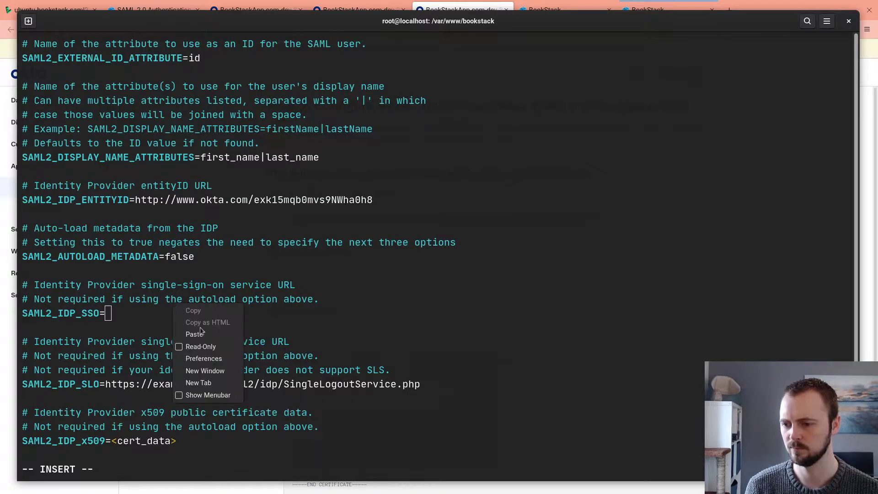
left_click(203, 333)
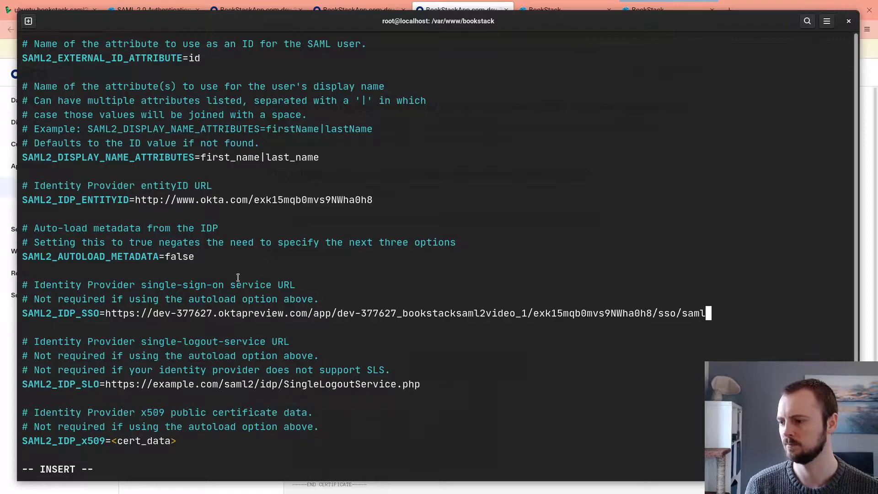
Comment out the SAML2_IDP_SLO line by adding # in front of it.
key("Down")
key("Down")
key("Down")
key("Down")
key("Down")
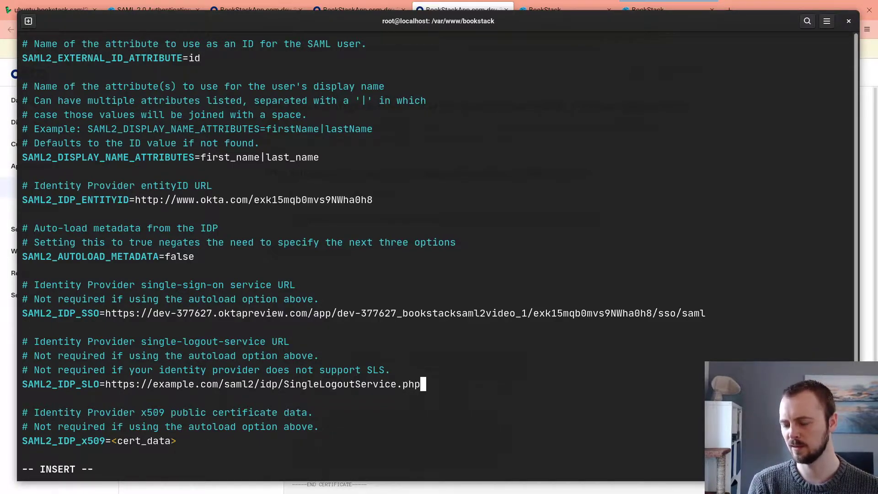
key("Home")
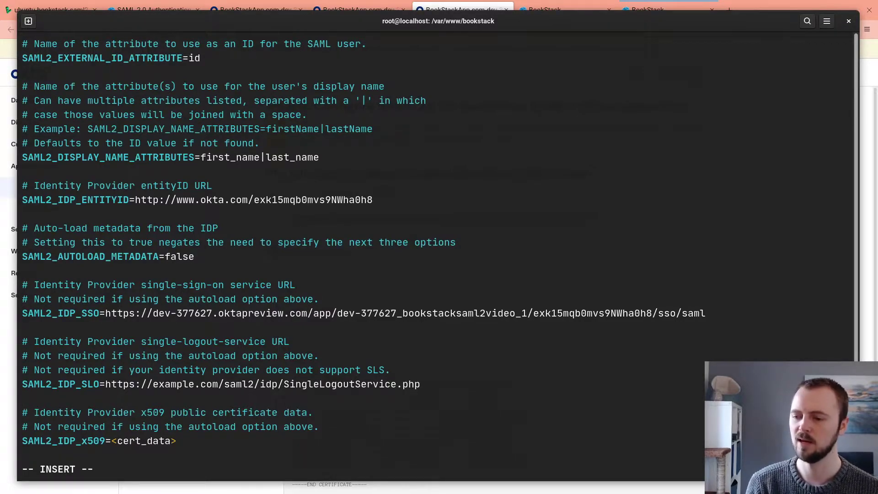
type("#")
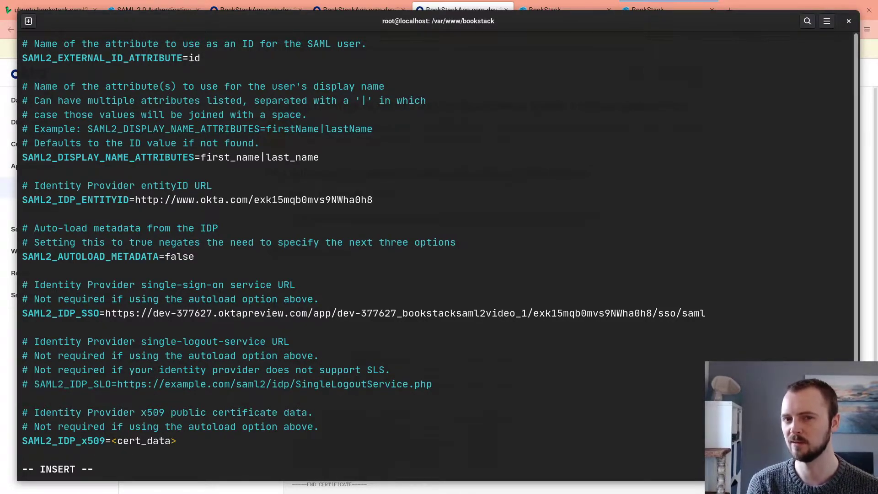
Copy the full X.509 certificate, including its BEGIN and END lines, from Okta's setup instructions in the browser.
key("Down")
key("Down")
key("Down")
key("Down")
key("Down")
key("Up")
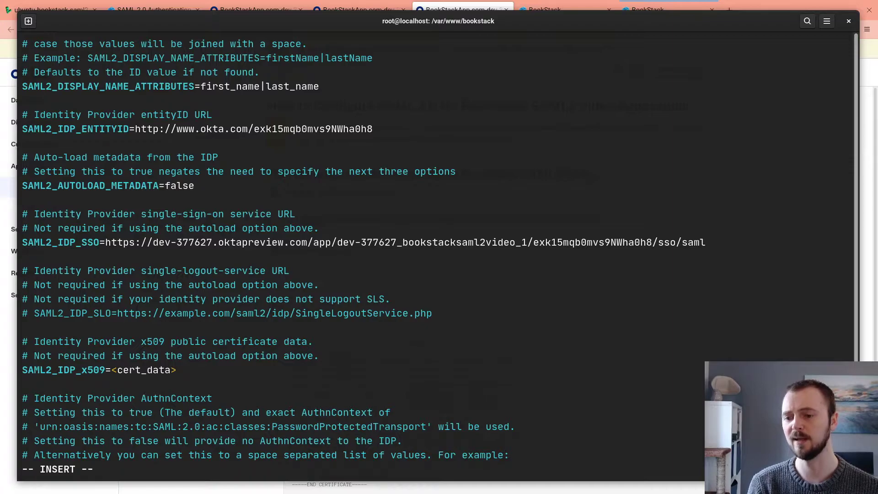
key("alt+Tab")
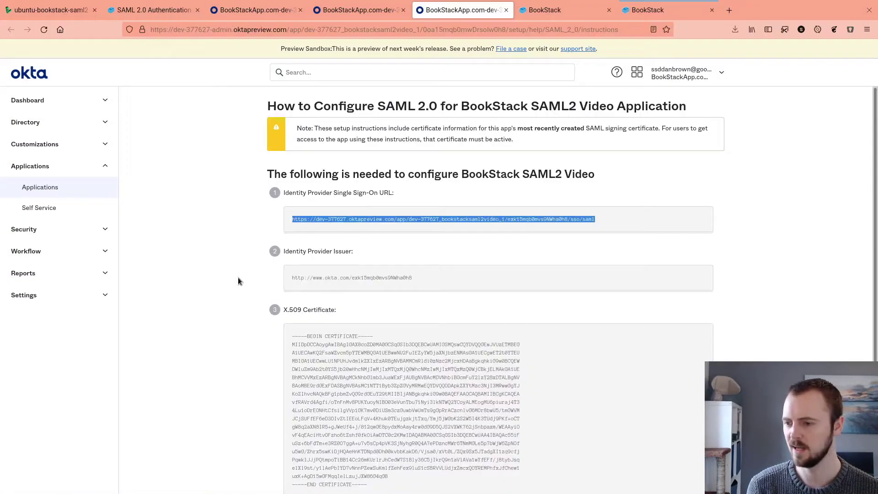
scroll(280, 279, "down", 3)
left_click_drag(373, 339, 289, 188)
right_click(308, 196)
left_click(330, 206)
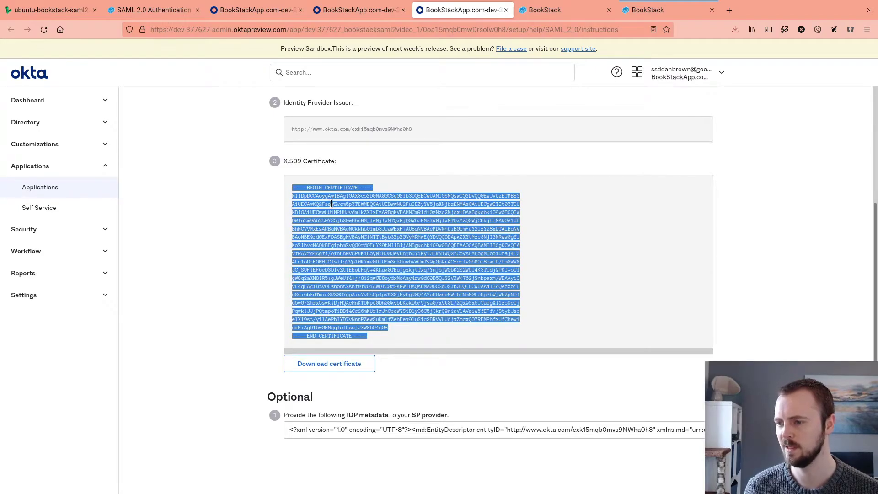
Switch back to the terminal and clear the <cert_data> placeholder from SAML2_IDP_x509 in the .env file.
key("alt+Tab")
key("End")
key("BackSpace")
key("BackSpace")
key("BackSpace")
key("BackSpace")
key("BackSpace")
key("BackSpace")
key("BackSpace")
key("BackSpace")
key("BackSpace")
key("BackSpace")
key("BackSpace")
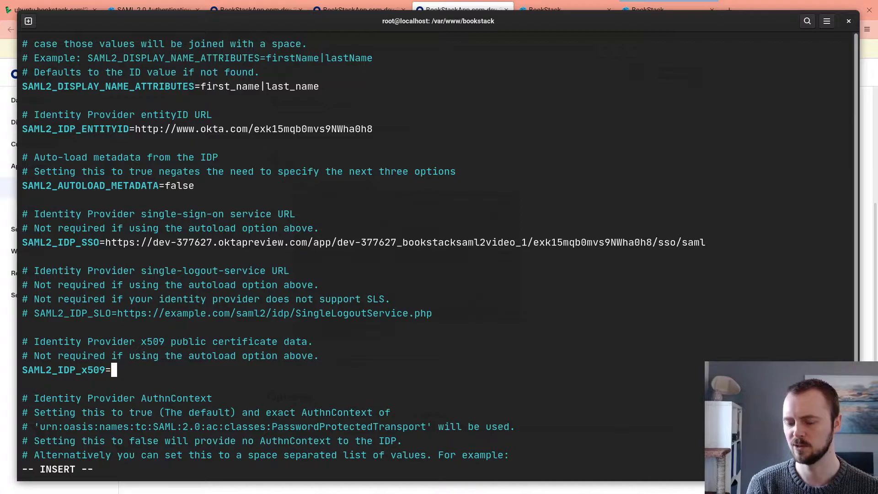
Paste the copied certificate as the SAML2_IDP_x509 value, enclosed in double quotes.
type("\"")
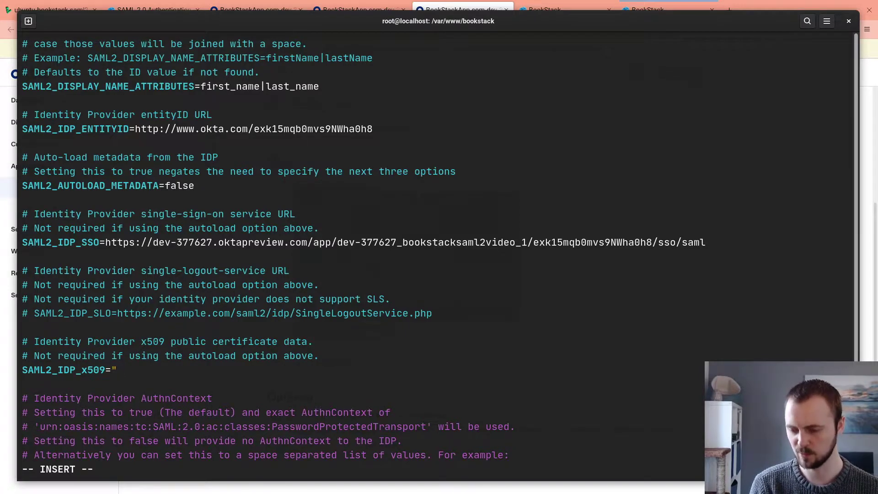
right_click(235, 282)
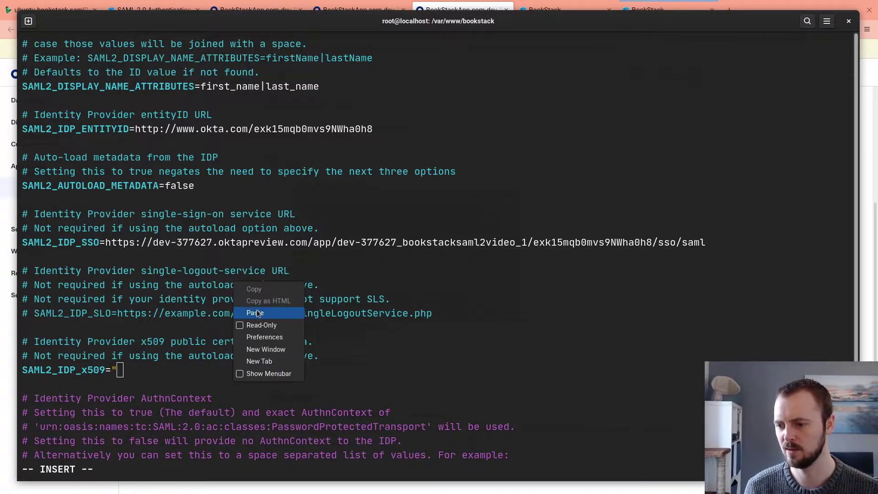
left_click(257, 312)
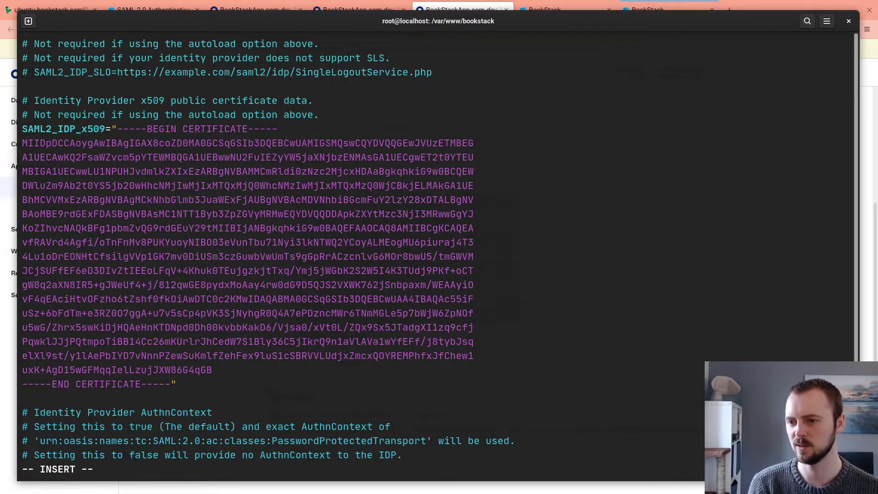
Examine the Identity Provider AuthnContext options below the certificate in the .env file.
key("Down")
key("Down")
key("Down")
key("Down")
key("Down")
key("Down")
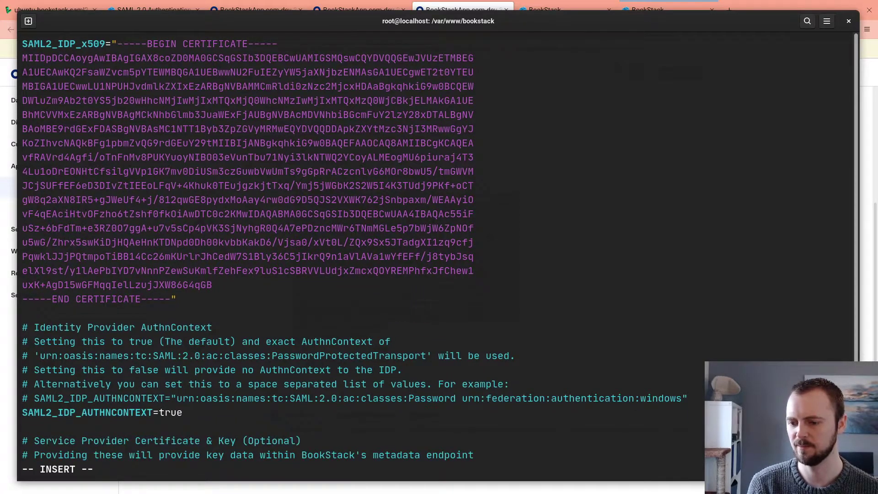
key("Down")
key("Down")
key("Down")
key("Up")
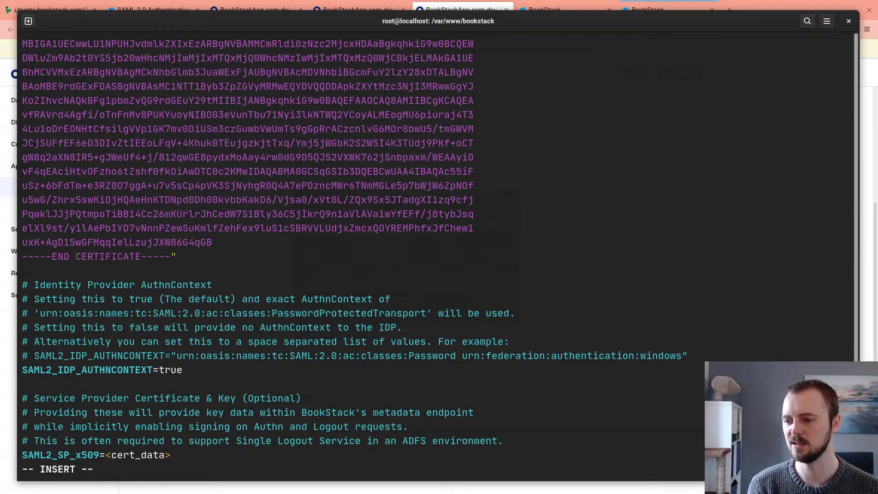
Comment out the SAML2_SP_x509 and SAML2_SP_x509_KEY lines by adding # in front of each.
key("Down")
key("Down")
key("Down")
key("Down")
key("Down")
key("Down")
key("Down")
key("Up")
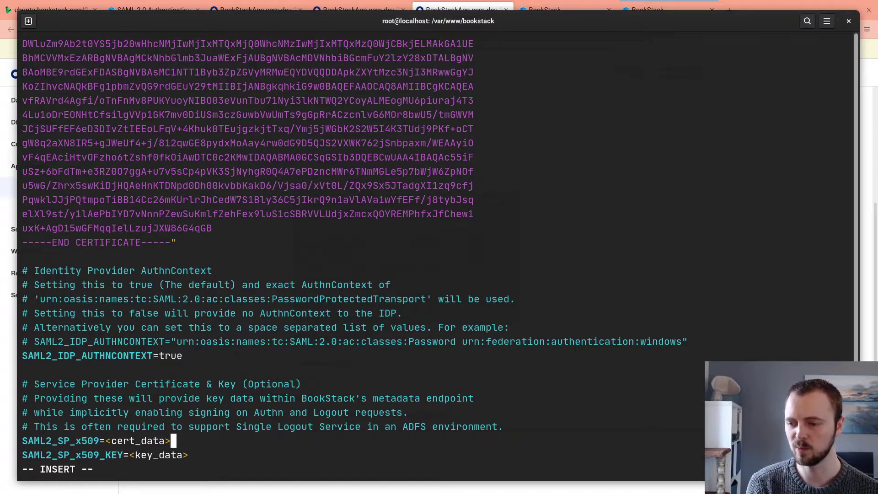
key("Home")
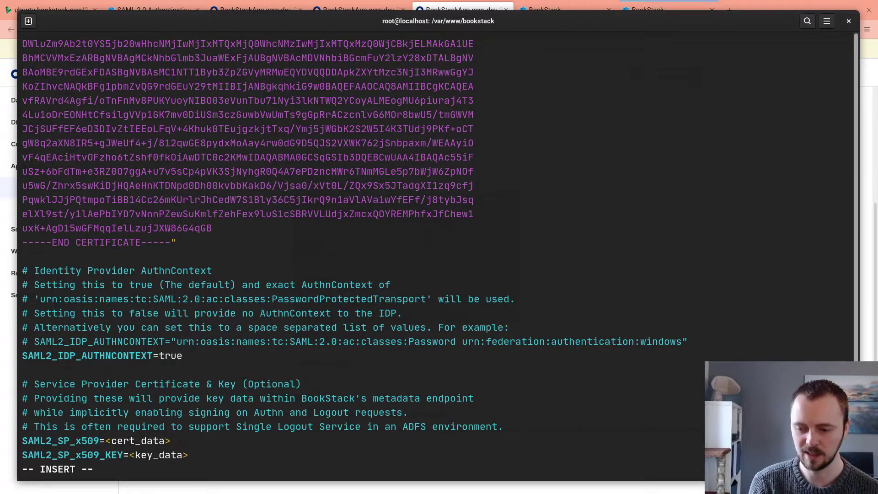
type("#")
key("Down")
key("Home")
type("#")
key("Up")
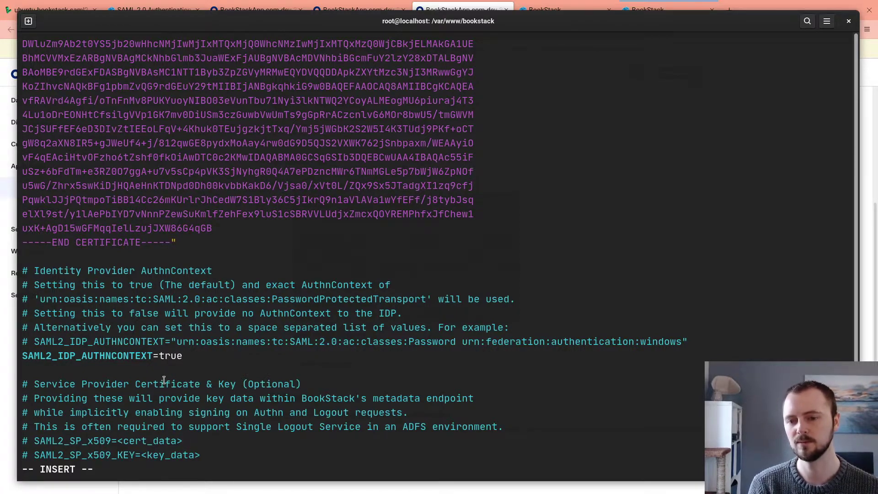
Leave insert mode and save the .env file with :w, keeping the editor open.
key("Escape")
type(":w")
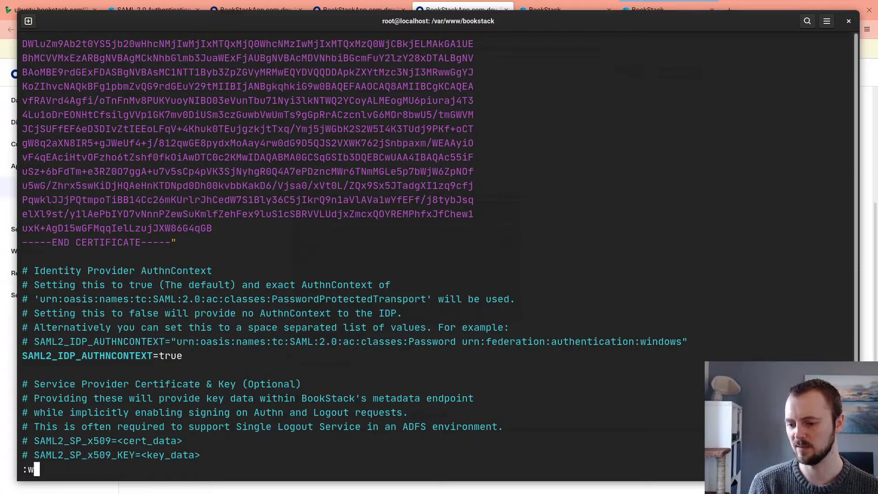
key("Return")
Switch to the browser, reload the BookStack login page, and try logging in with Okta SAML2 before returning to the login page.
key("alt+Tab")
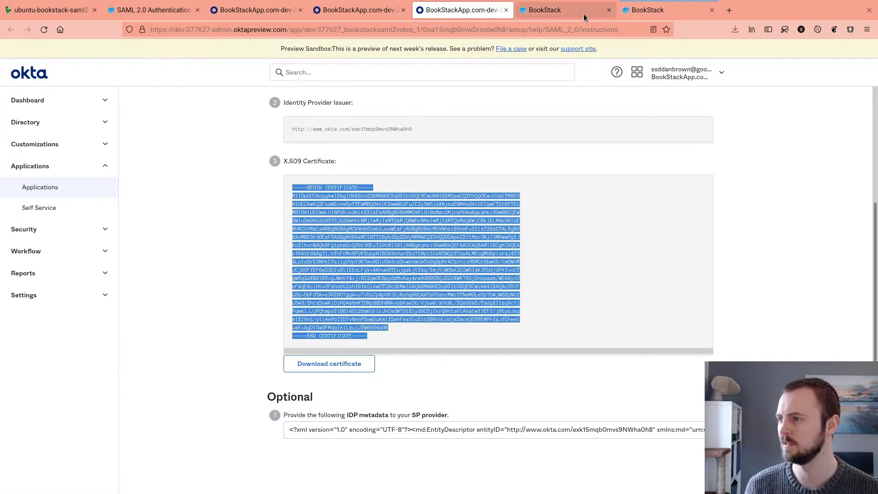
left_click(637, 10)
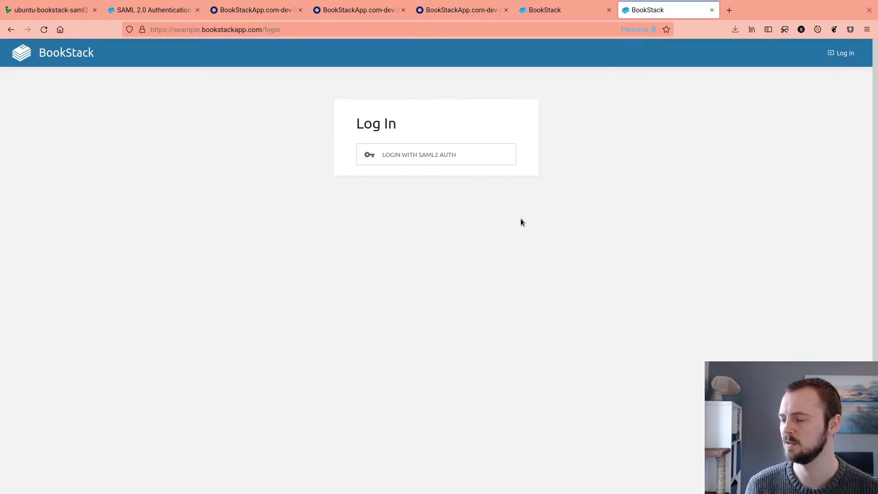
key("F5")
key("F5")
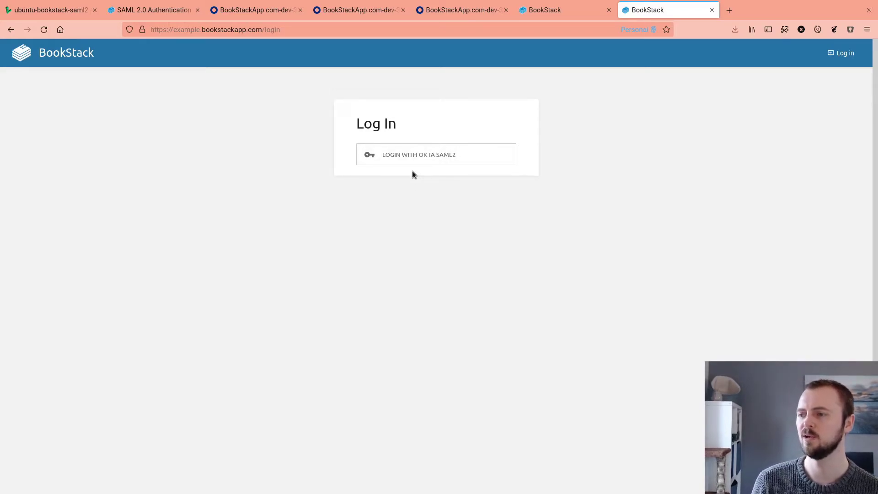
left_click(452, 160)
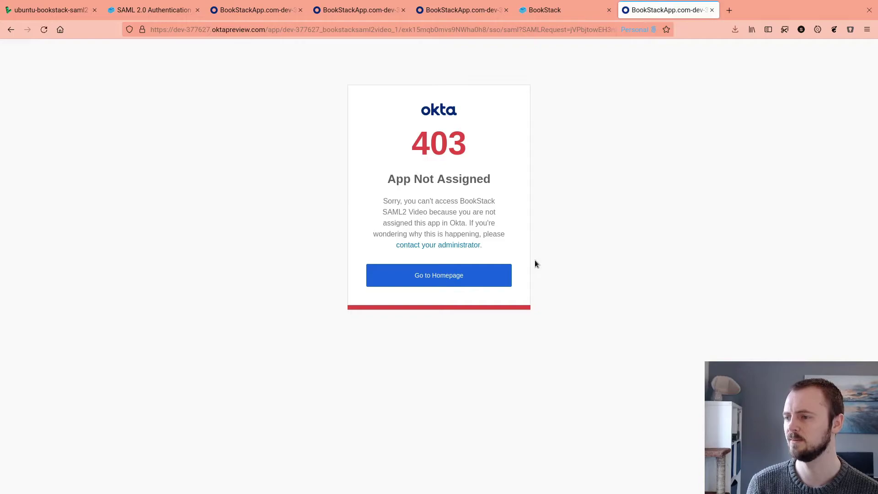
key("alt+Left")
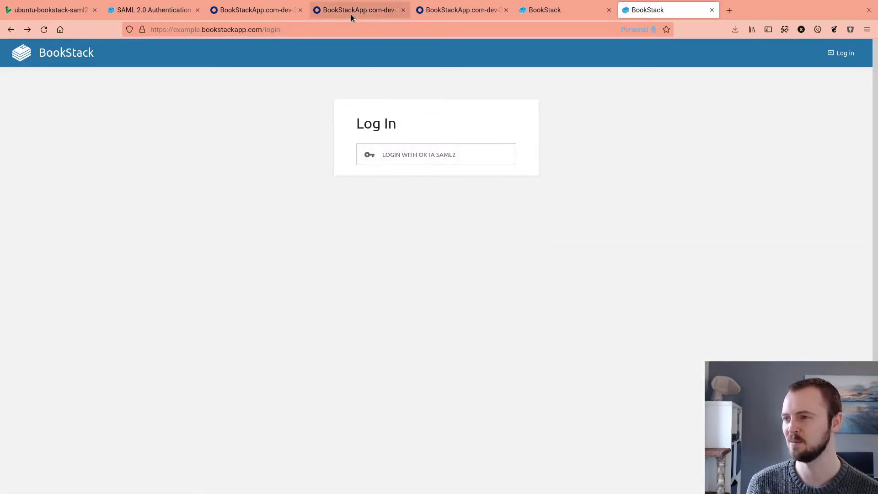
Assign the BookStack SAML2 Video application to the Everyone group in Okta.
left_click(279, 11)
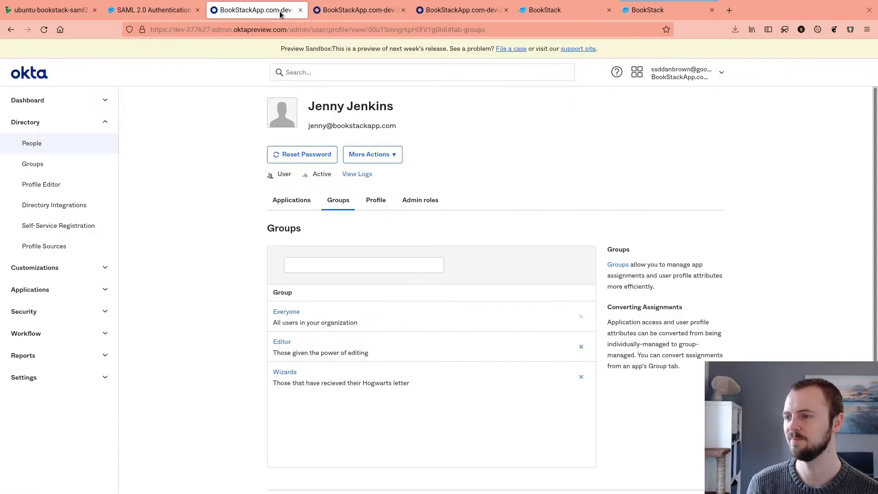
left_click(361, 9)
scroll(441, 236, "up", 8)
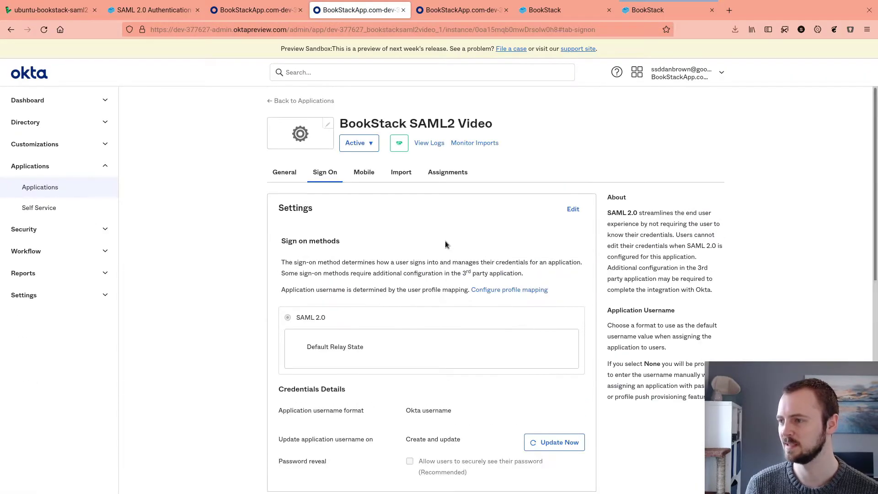
left_click(447, 172)
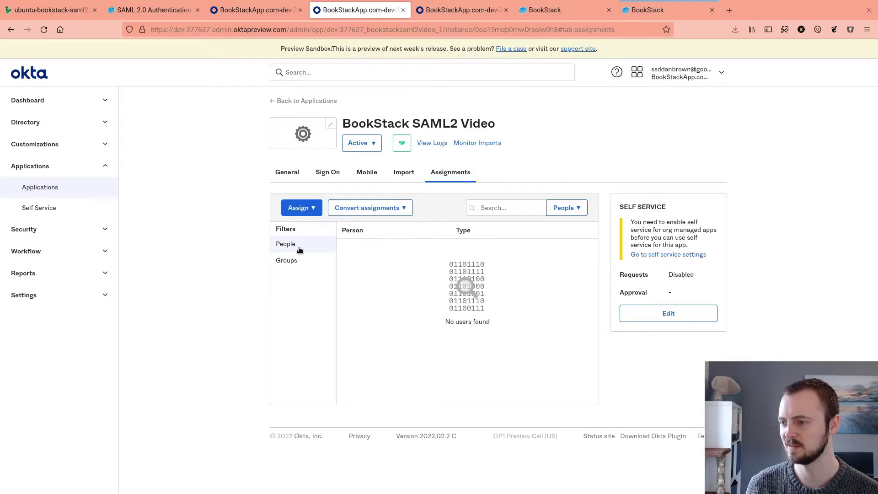
left_click(296, 260)
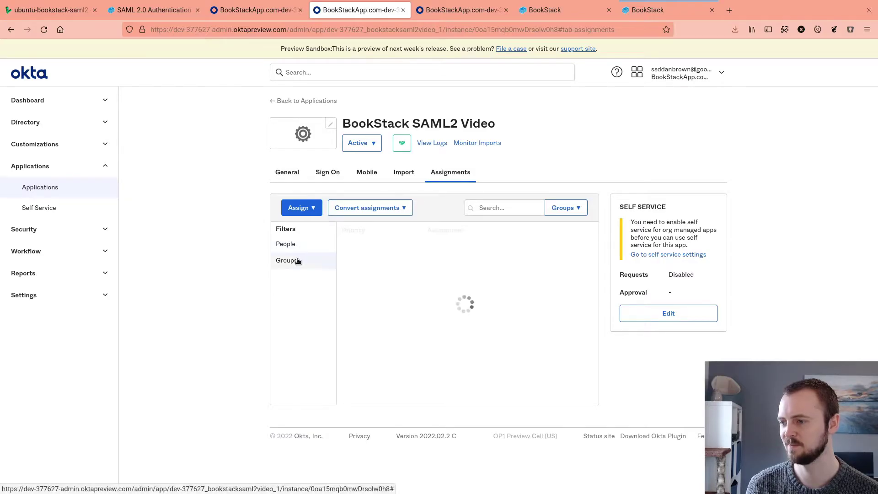
left_click(298, 212)
left_click(320, 241)
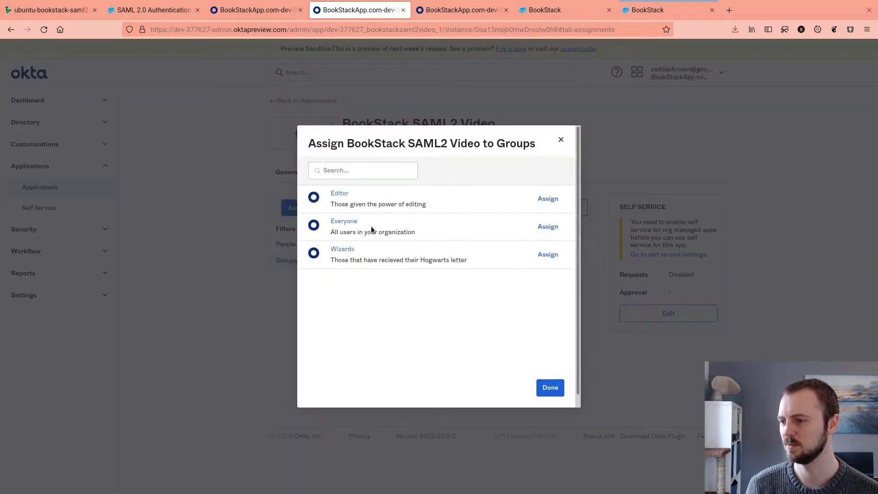
left_click(546, 227)
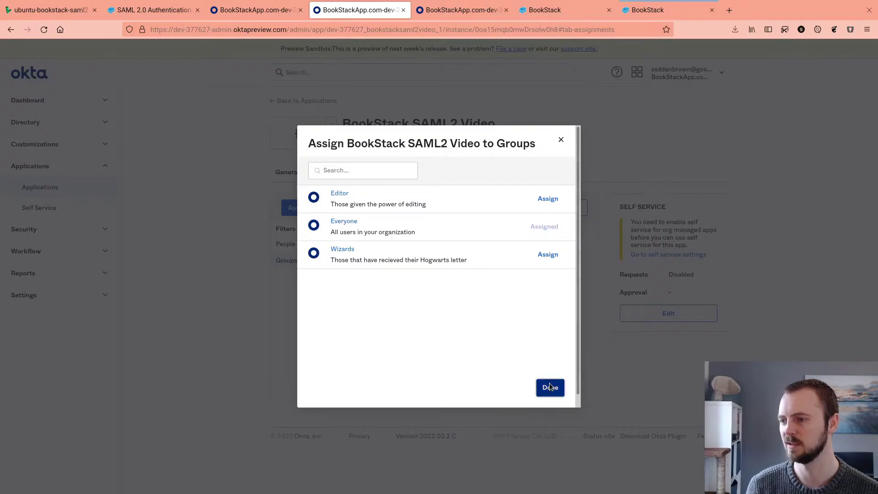
left_click(550, 387)
Log in to BookStack with Okta SAML2 and check the name and email fields on the user's Edit Profile page.
left_click(654, 10)
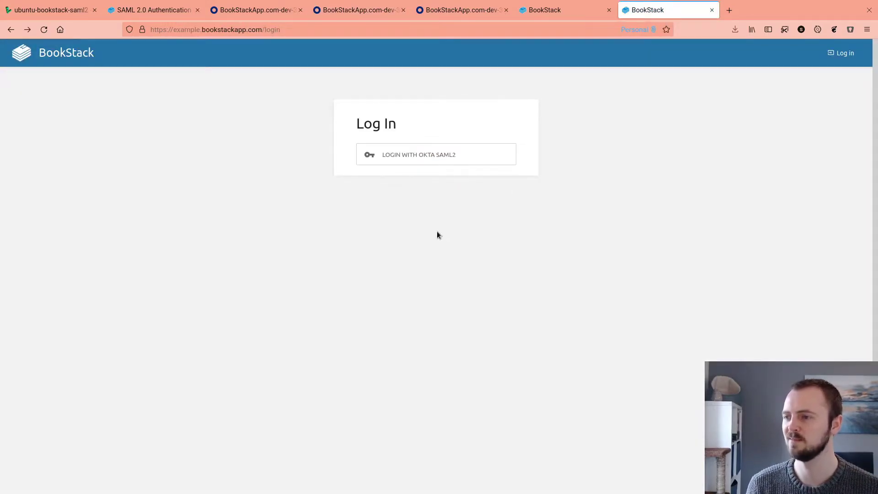
left_click(423, 155)
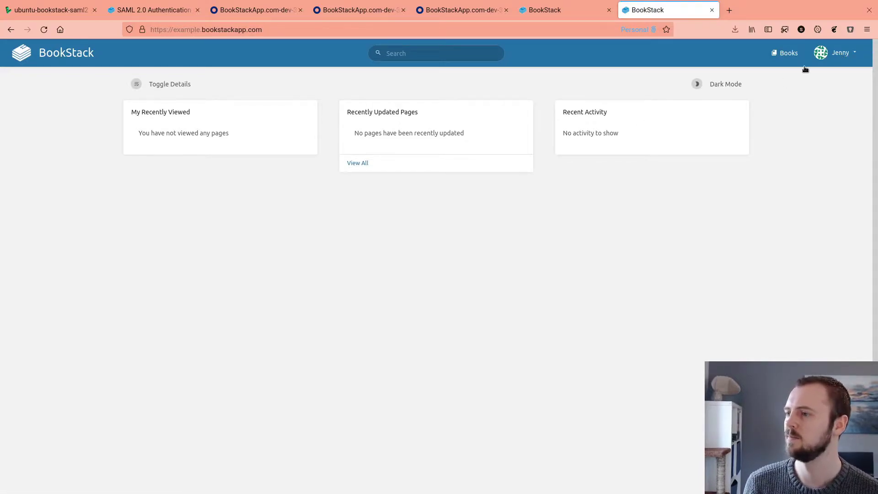
left_click(835, 54)
left_click(828, 90)
left_click(360, 173)
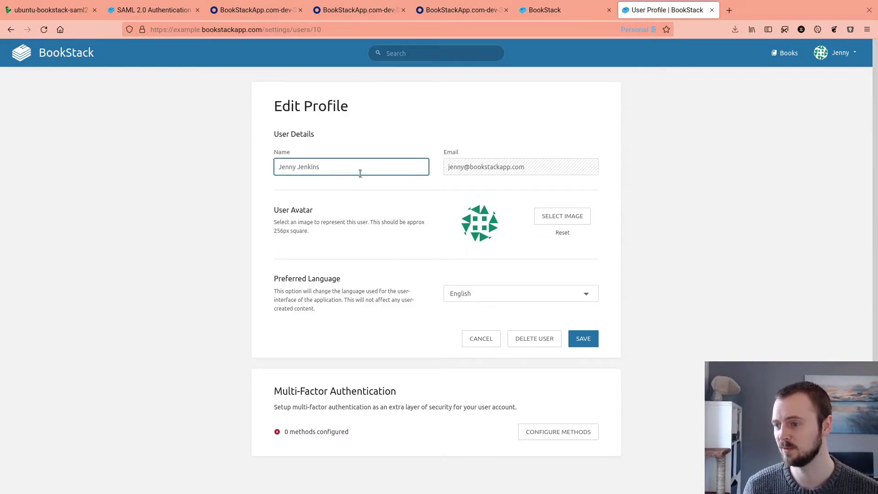
left_click(503, 161)
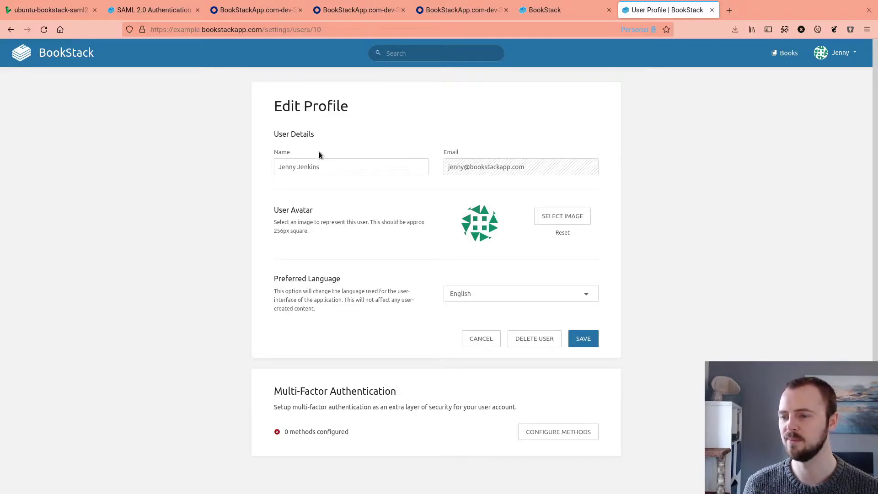
Copy the SAML2_DUMP_USER_DETAILS=false option and its comments from the Debugging section of the SAML 2.0 docs, and return to the terminal.
left_click(152, 14)
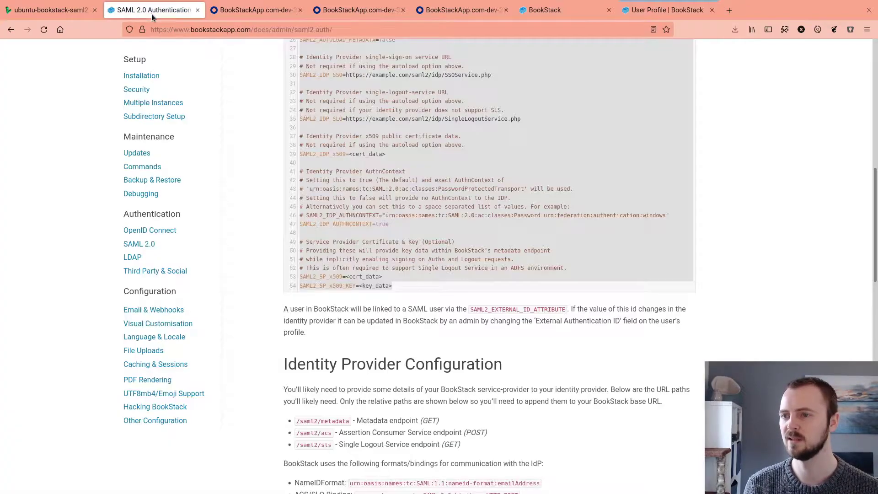
scroll(425, 228, "down", 9)
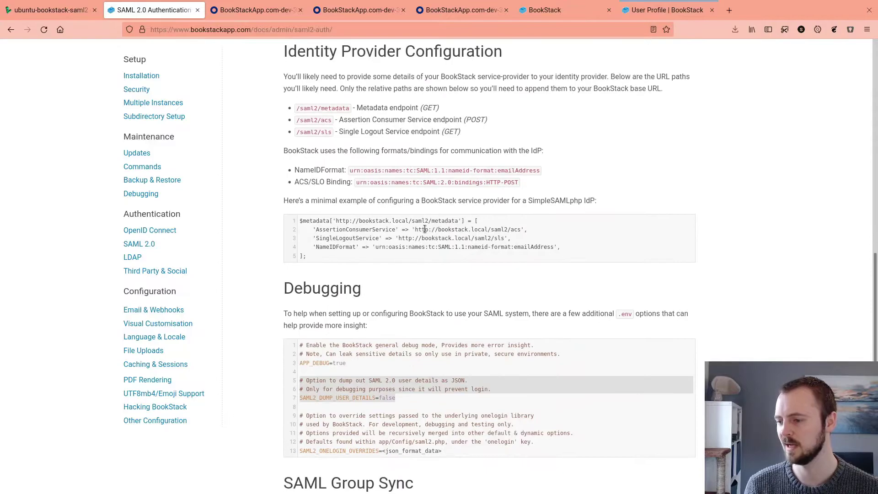
left_click(361, 287)
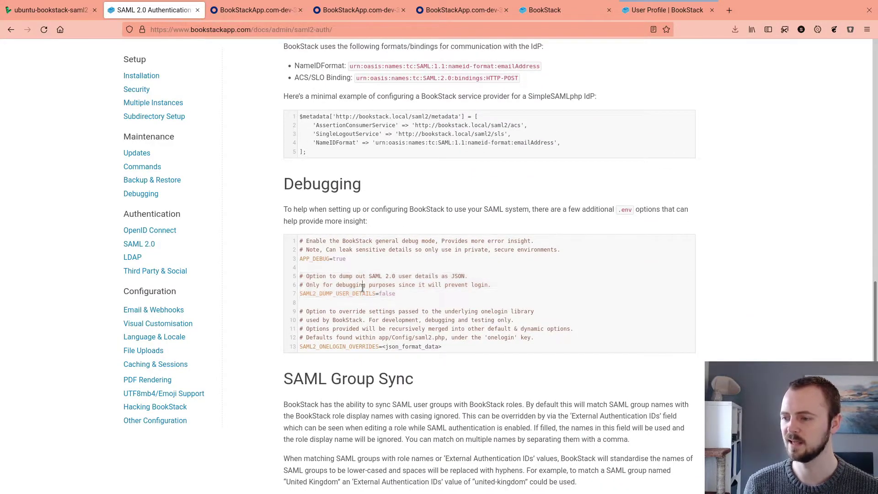
left_click_drag(398, 294, 298, 276)
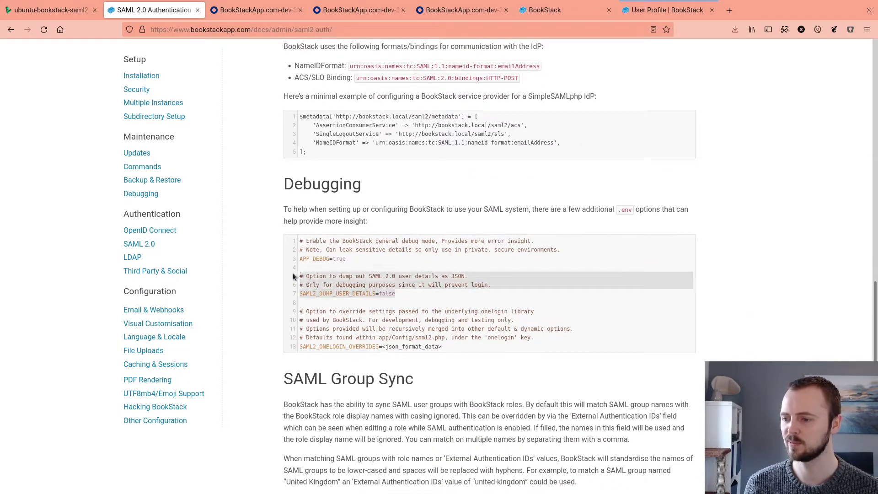
right_click(351, 282)
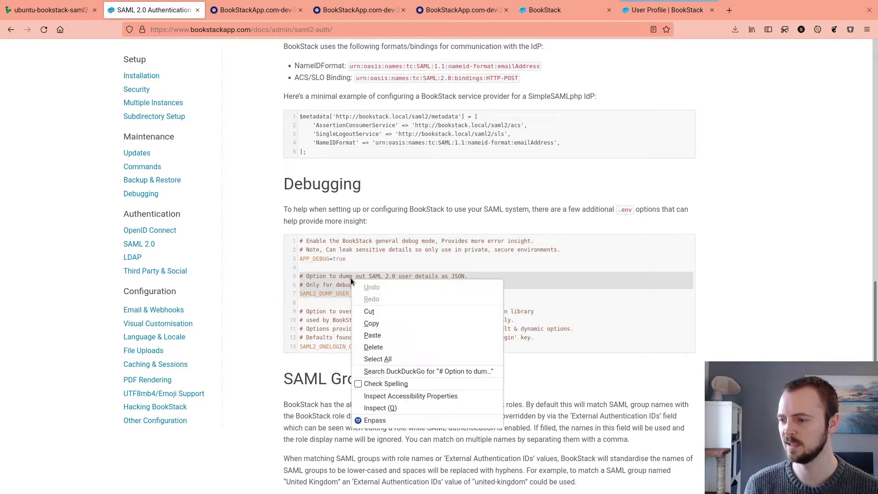
left_click(383, 319)
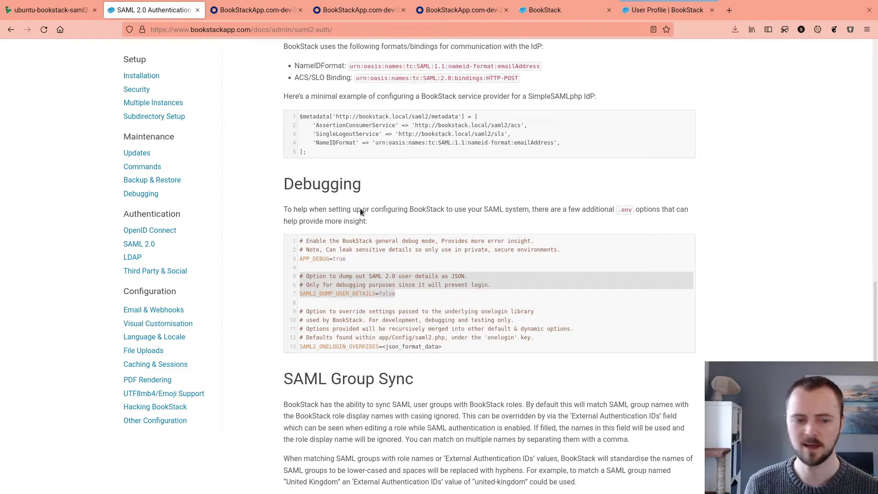
key("alt+Tab")
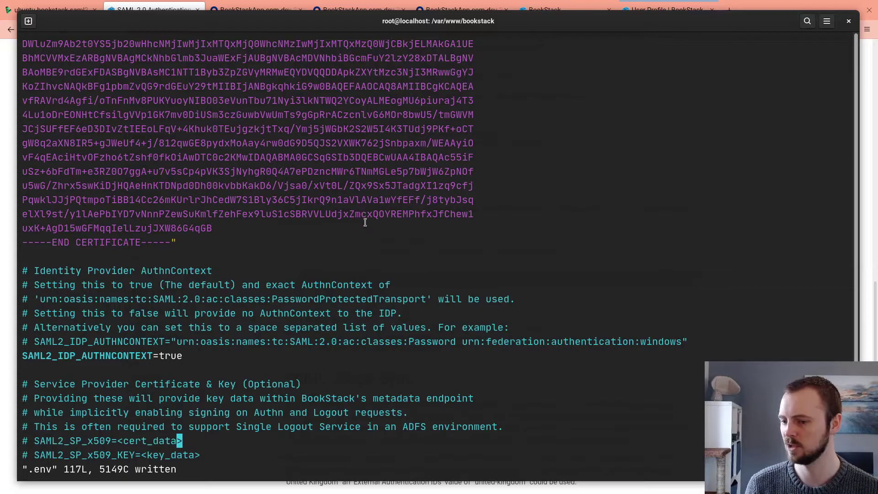
Paste the copied SAML2_DUMP_USER_DETAILS option and its comments at the end of the .env file, below the service provider certificate settings.
key("j")
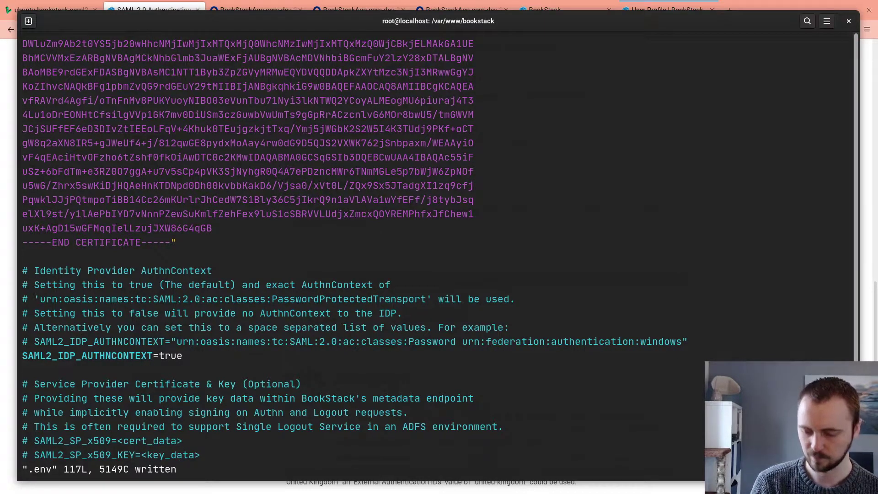
key("o")
key("Return")
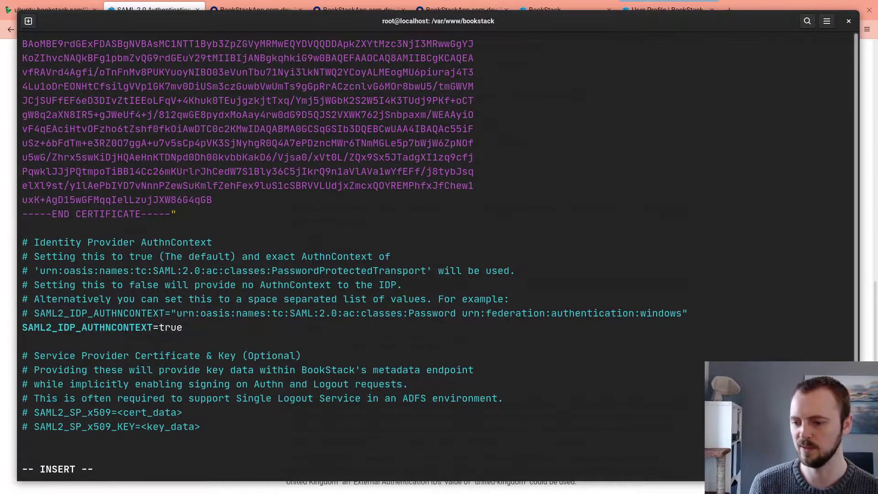
right_click(385, 213)
left_click(417, 243)
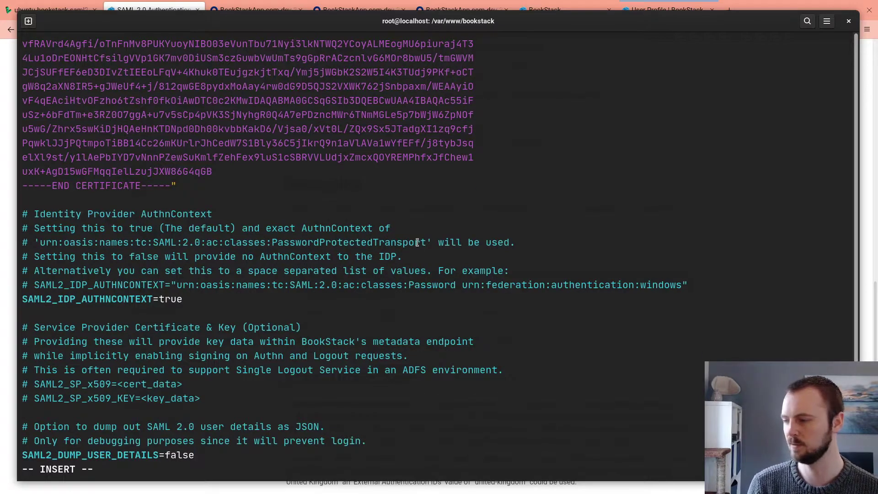
Set SAML2_DUMP_USER_DETAILS to true, then save the .env file and exit vim.
key("BackSpace")
key("BackSpace")
key("BackSpace")
key("BackSpace")
key("BackSpace")
type("true")
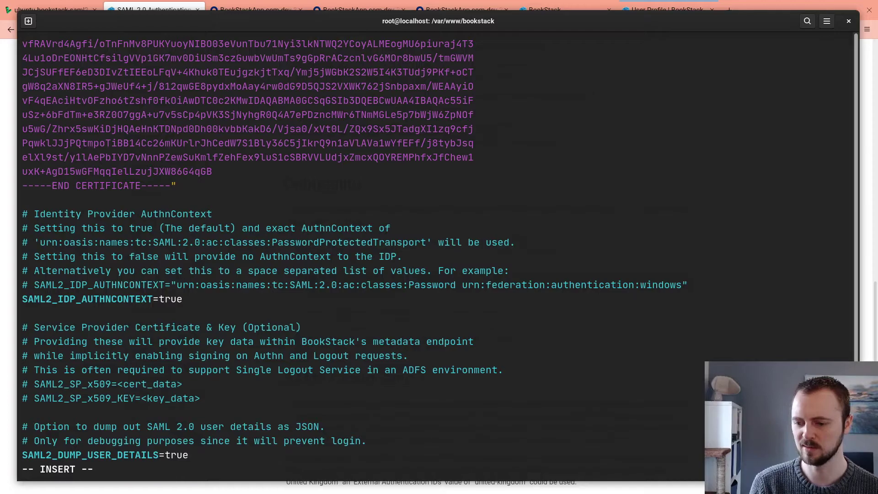
key("Escape")
type(":wq")
key("Return")
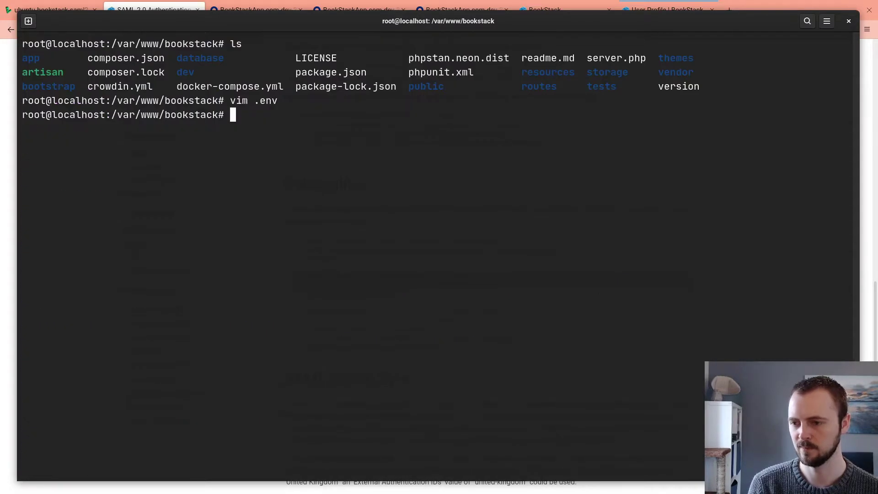
Switch to the browser, log the test user out of BookStack, and log in again with Okta SAML2.
key("alt+Tab")
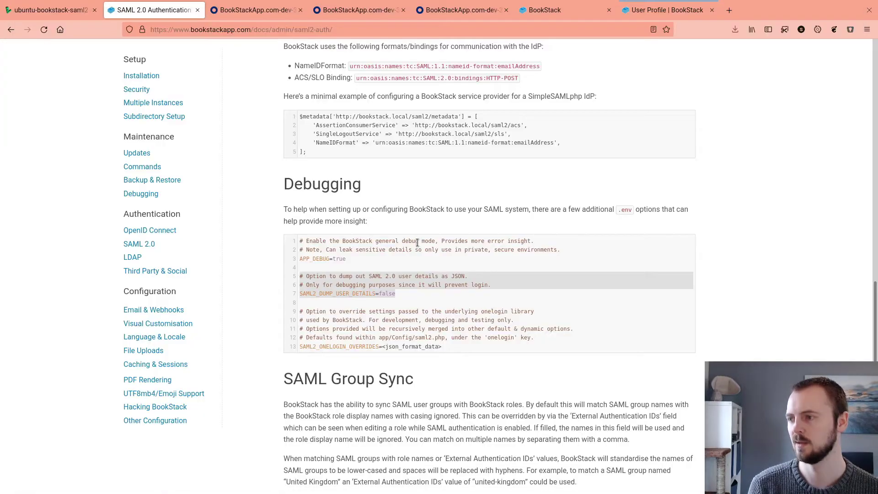
left_click(649, 9)
left_click(839, 53)
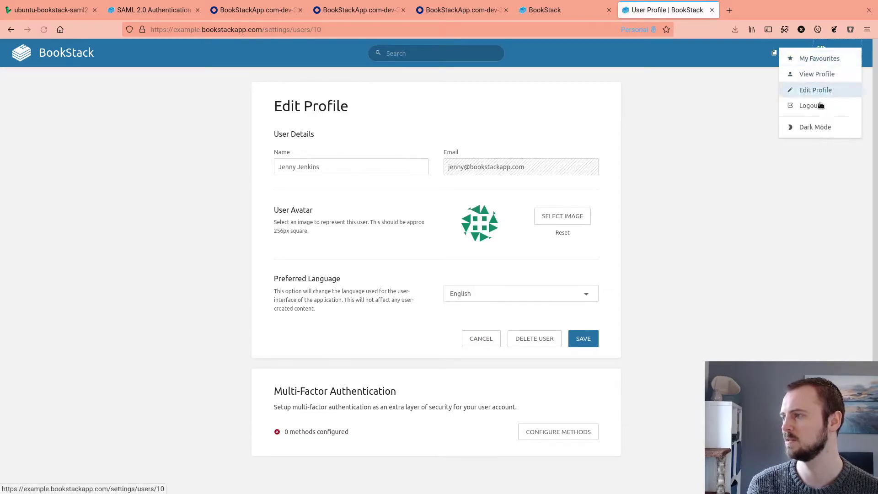
left_click(818, 106)
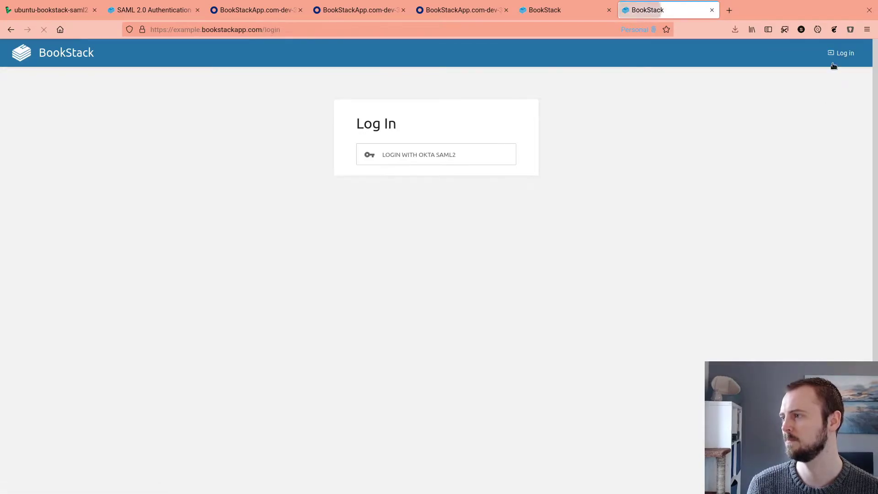
left_click(489, 158)
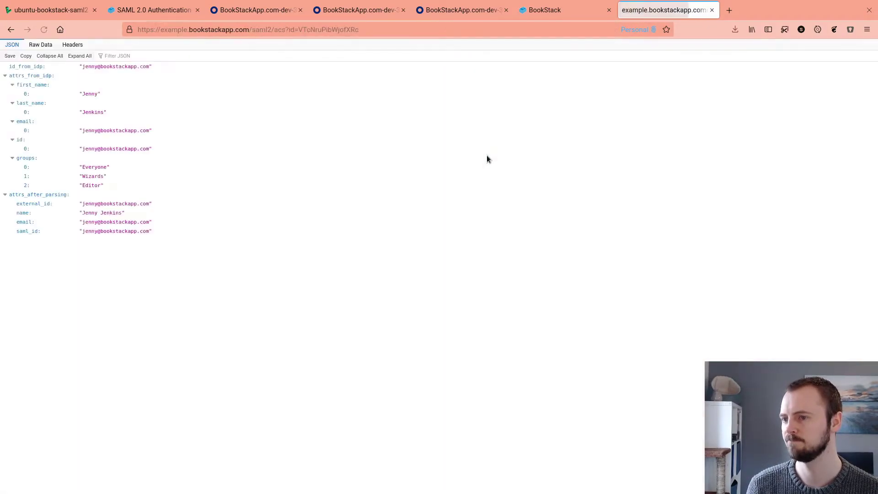
Show the dumped SAML user details as pretty-printed raw JSON and examine id_from_idp and attrs_from_idp.
left_click(48, 47)
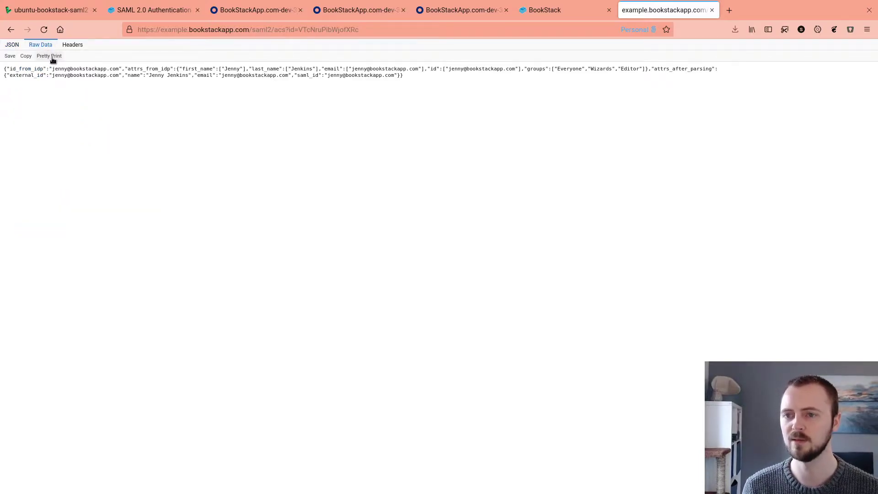
left_click(48, 55)
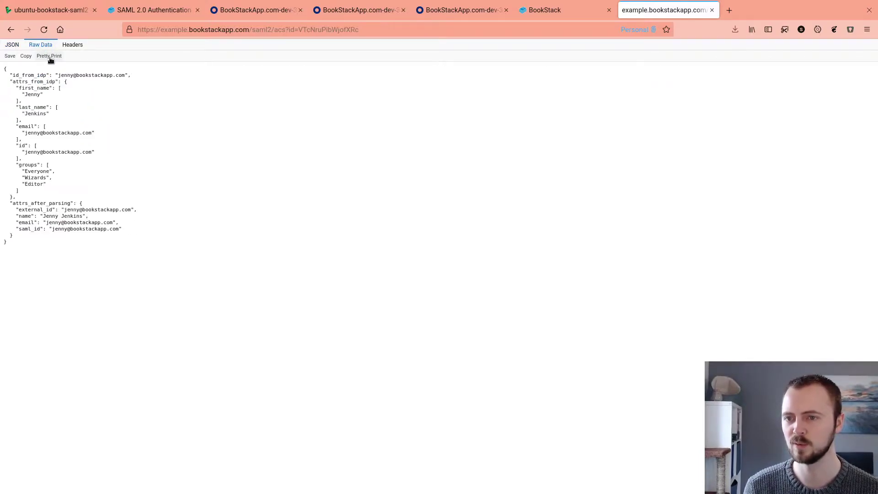
double_click(28, 75)
left_click(59, 98)
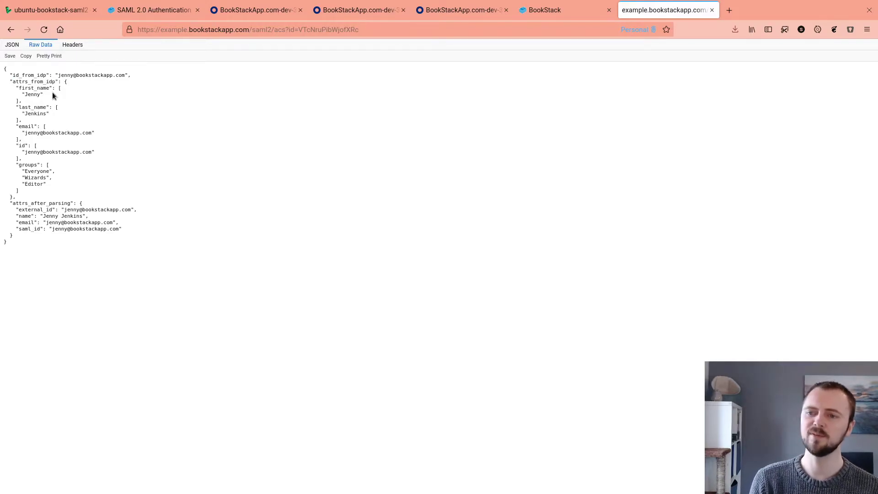
double_click(39, 83)
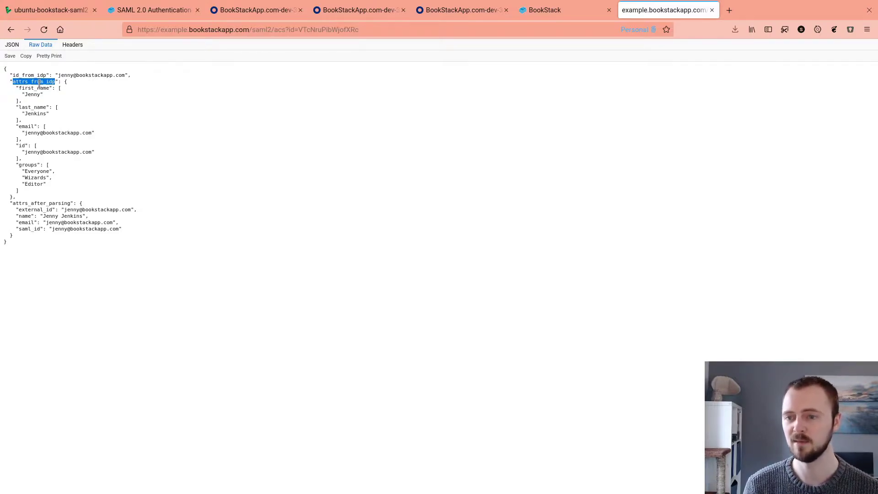
left_click(29, 165)
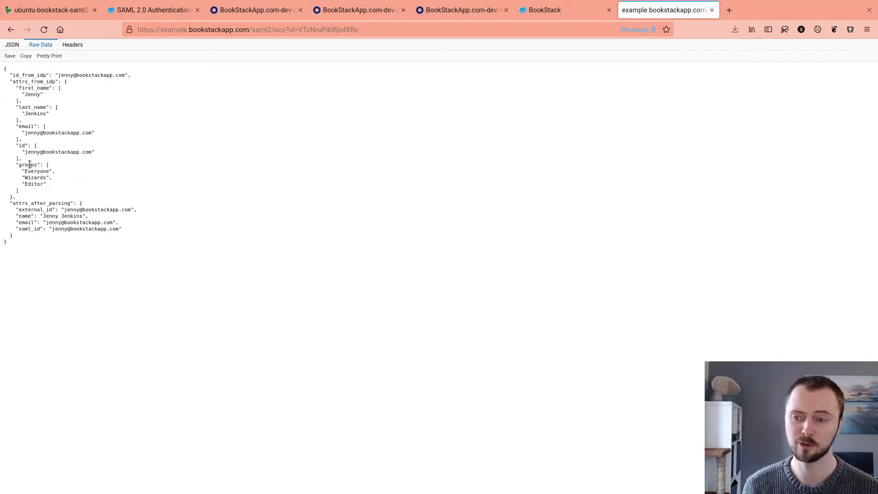
Compare the attribute names sent by the identity provider, such as first_name and email, with the attrs_after_parsing values.
double_click(34, 87)
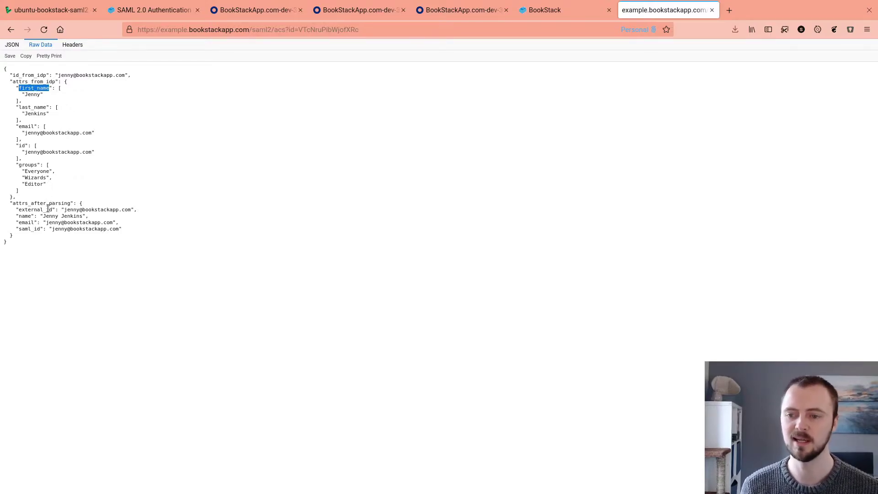
left_click(26, 212)
double_click(43, 211)
left_click(29, 219)
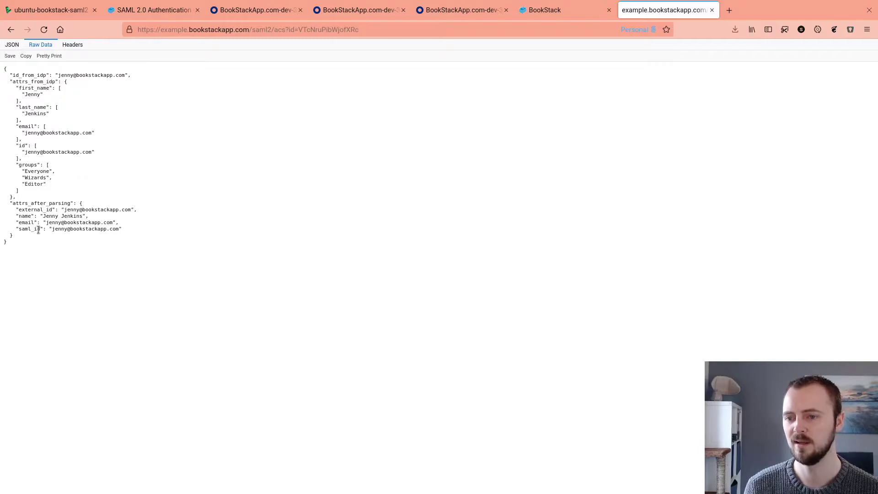
double_click(31, 232)
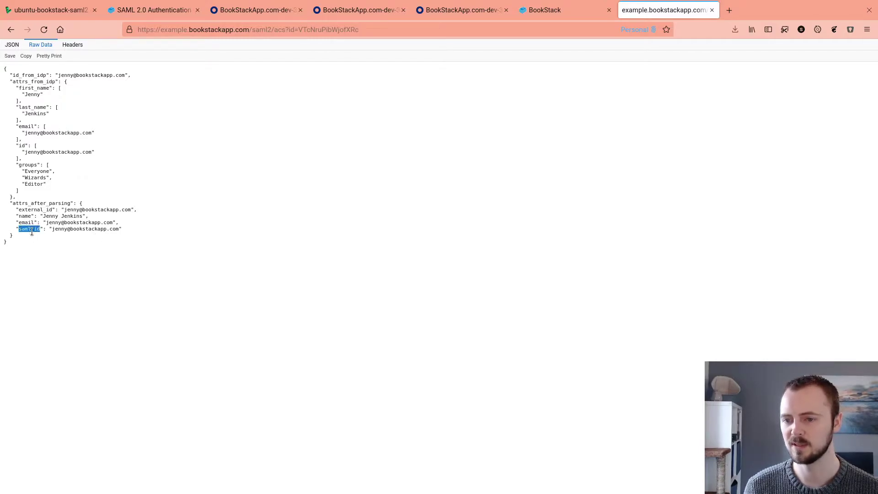
left_click(146, 233)
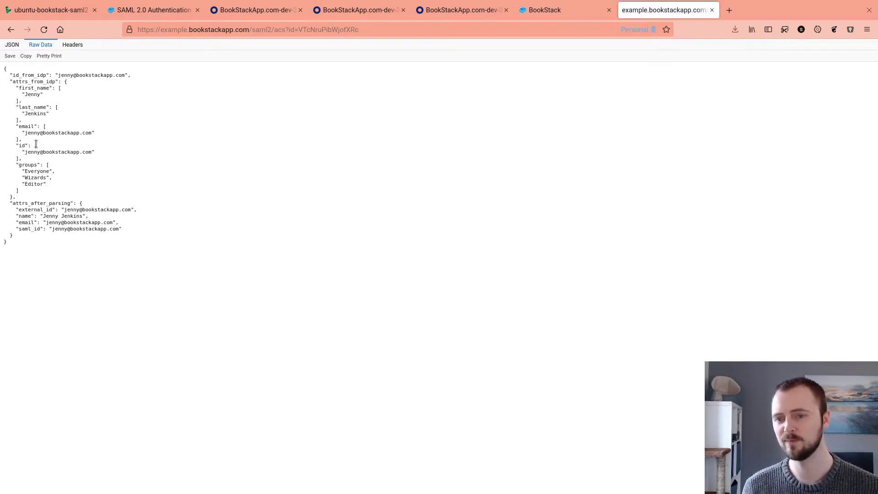
double_click(35, 88)
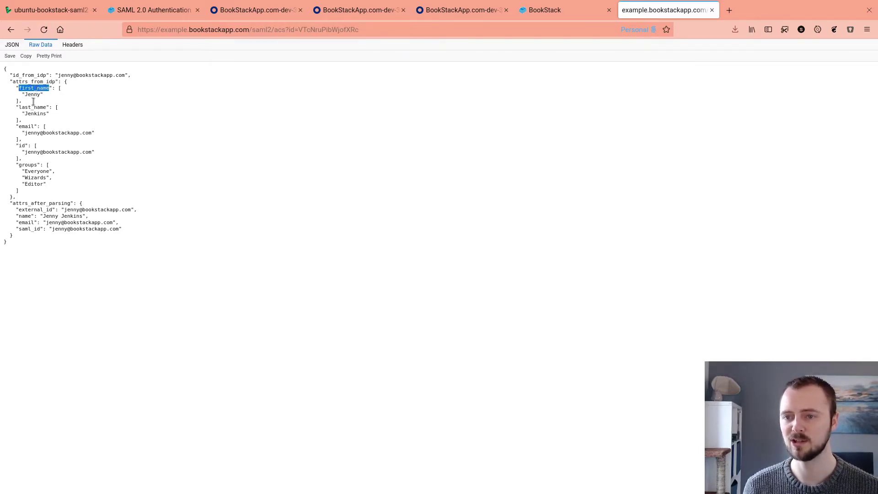
double_click(30, 127)
left_click(43, 127)
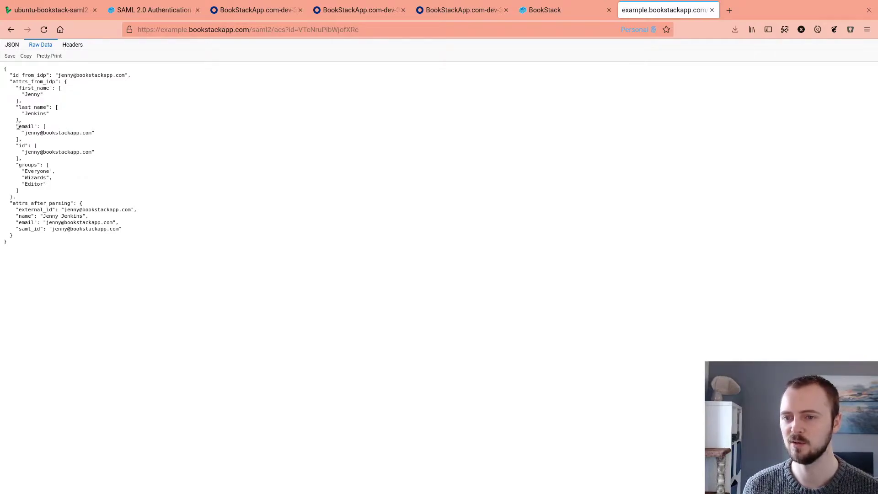
left_click_drag(18, 126, 34, 126)
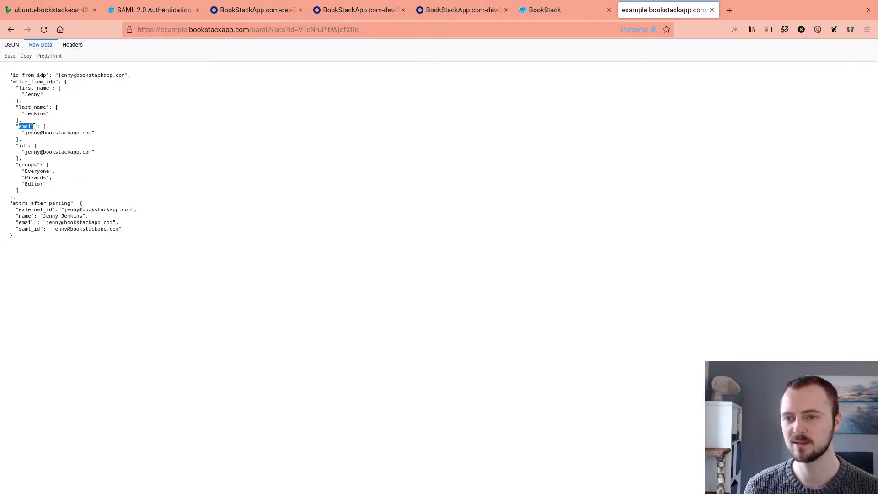
Reopen .env in vim at SAML2_EMAIL_ATTRIBUTE and compare the attribute mappings with the dumped JSON in the browser.
key("alt+Tab")
key("Up")
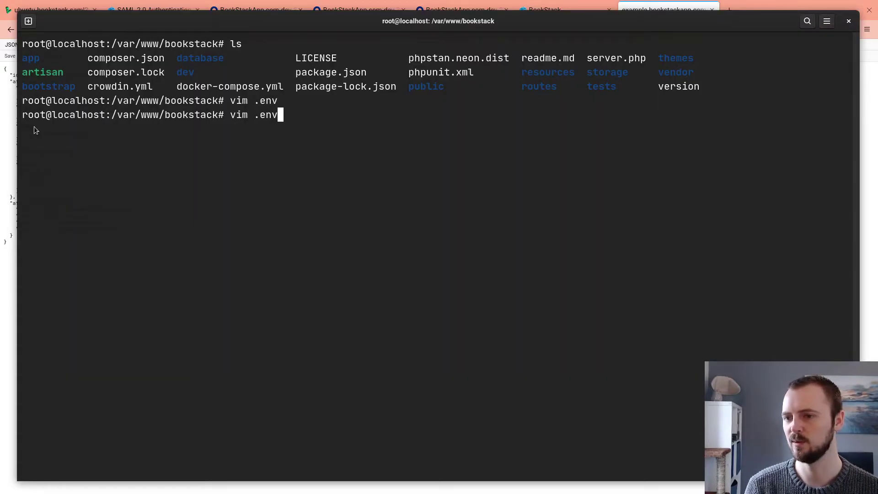
key("Return")
key("Up")
key("Up")
key("Up")
key("Up")
key("Up")
key("Up")
key("Up")
key("Up")
key("Up")
key("Up")
key("Up")
key("Up")
key("Up")
key("Up")
key("Up")
key("Up")
key("Up")
key("Up")
key("Up")
key("Up")
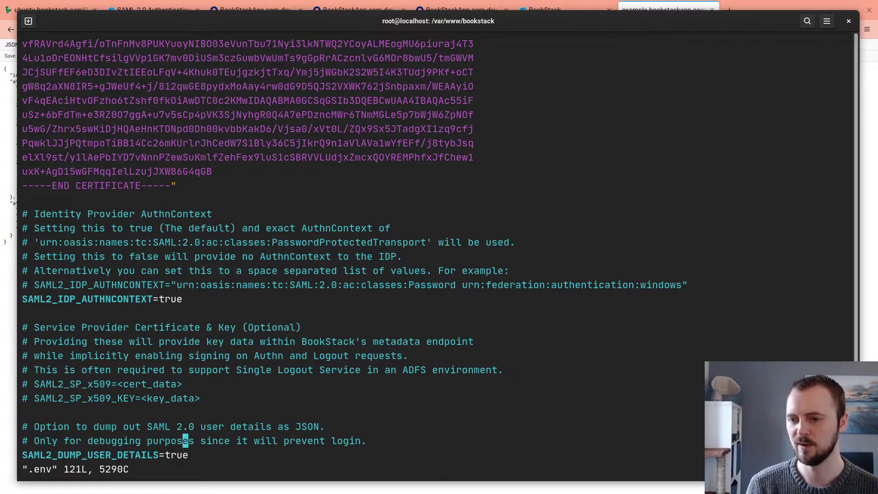
key("Up")
key("Up")
key("Up")
key("Up")
key("Up")
key("Up")
key("Up")
key("Up")
key("Up")
key("Up")
key("Up")
key("Up")
key("Up")
key("Up")
key("Up")
key("Up")
key("Up")
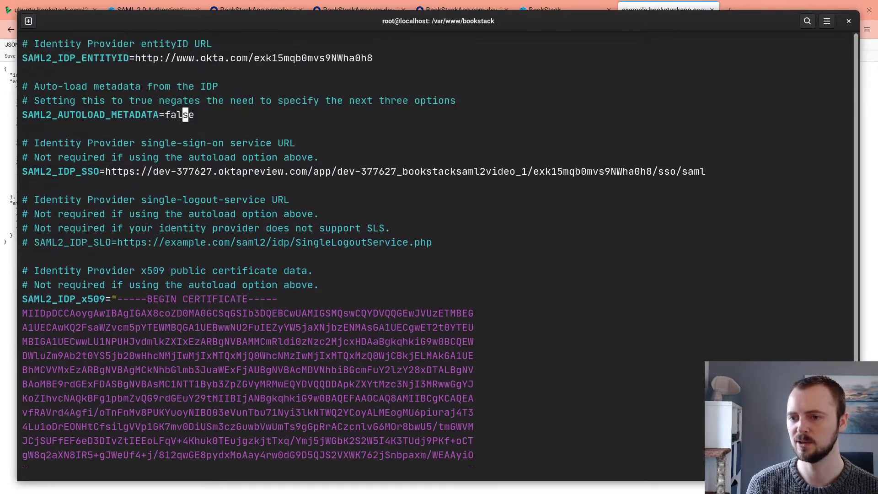
key("Up")
key("Up")
key("Up")
key("Up")
key("Up")
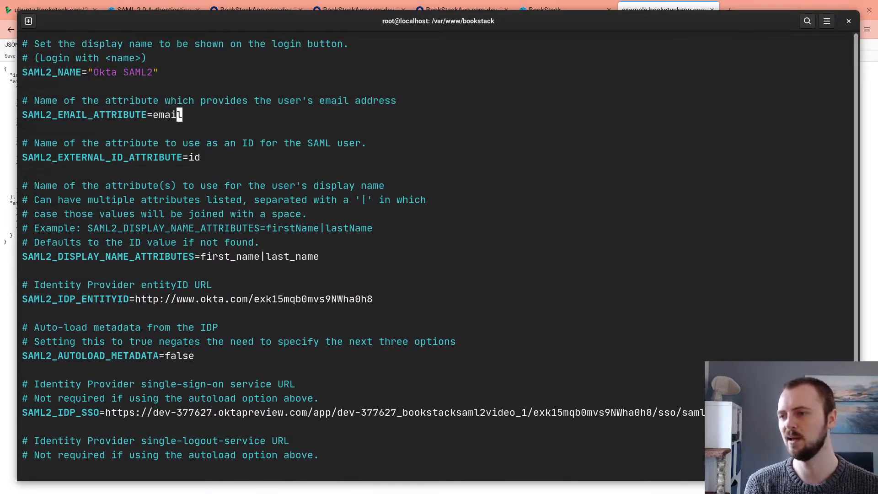
key("alt+Tab")
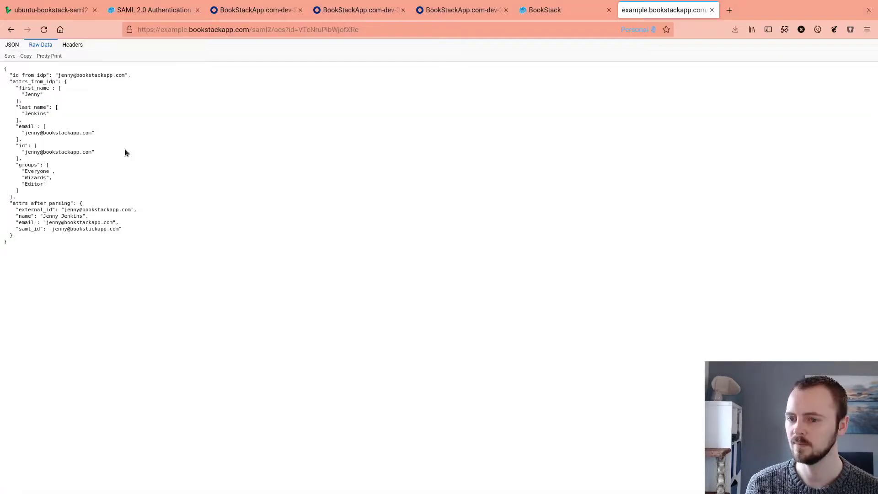
Comment out SAML2_DUMP_USER_DETAILS=true at the end of the .env file and save it.
key("alt+Tab")
key("Page_Down")
key("Page_Down")
key("Page_Down")
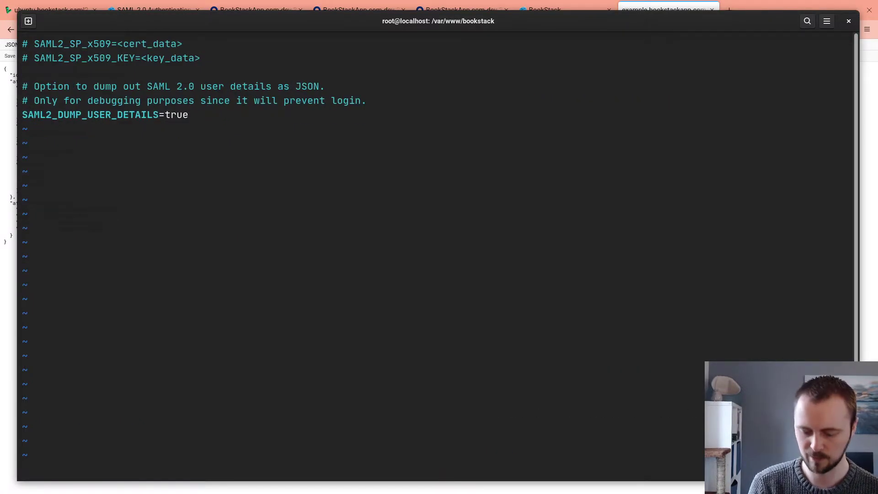
type("i#")
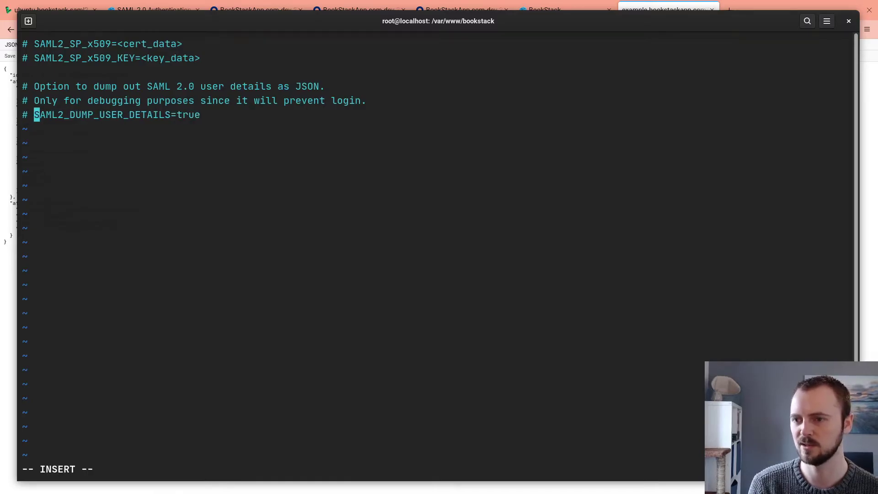
key("Escape")
type(":w")
key("Return")
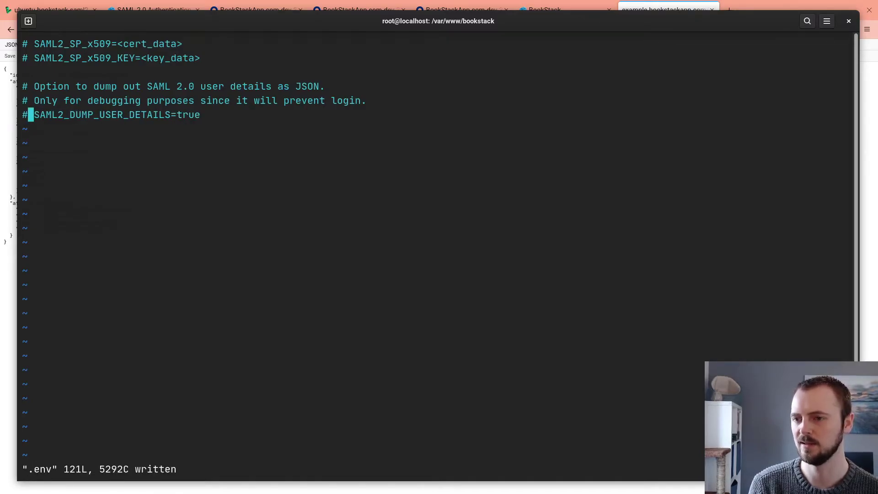
Switch to the browser, reload the dumped details page, and log in to BookStack with Okta SAML2.
key("alt+Tab")
key("F5")
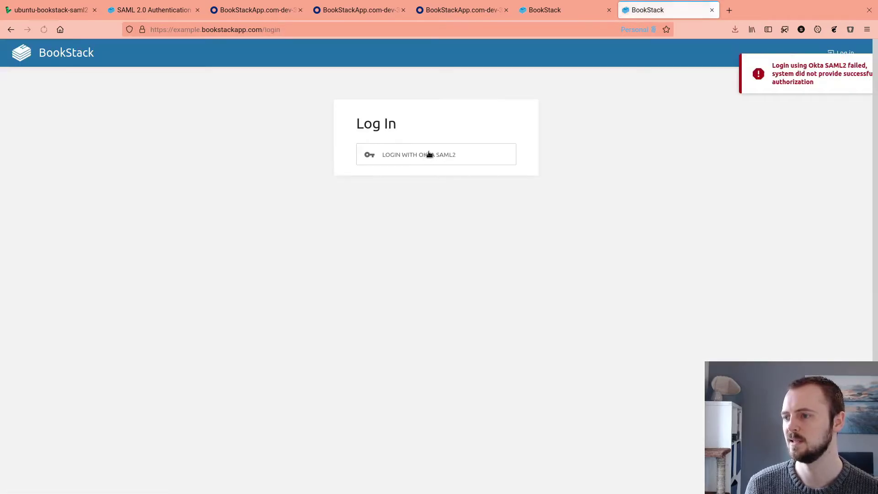
left_click(428, 154)
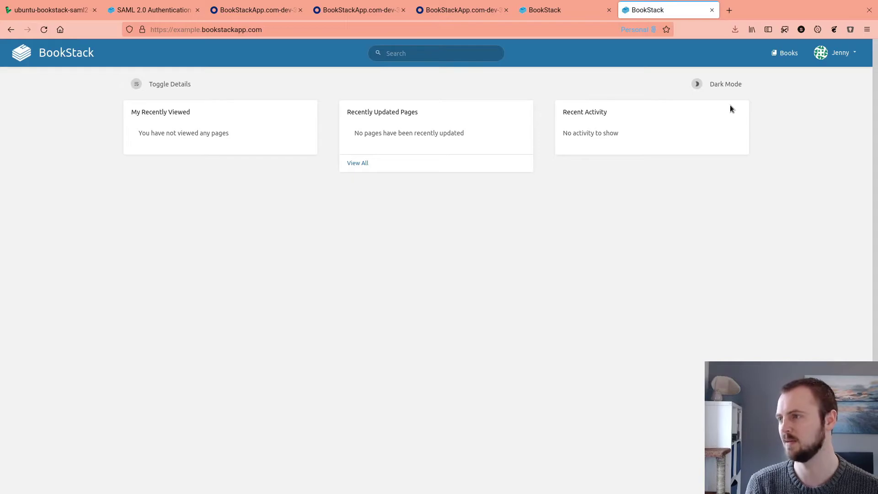
key("alt")
key("alt")
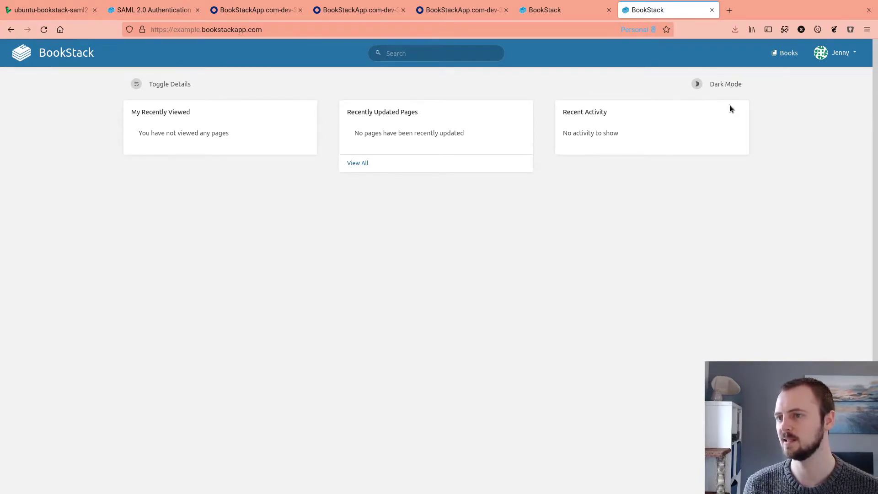
Log the original admin session out of BookStack in the other browser tab.
left_click(553, 13)
left_click(837, 53)
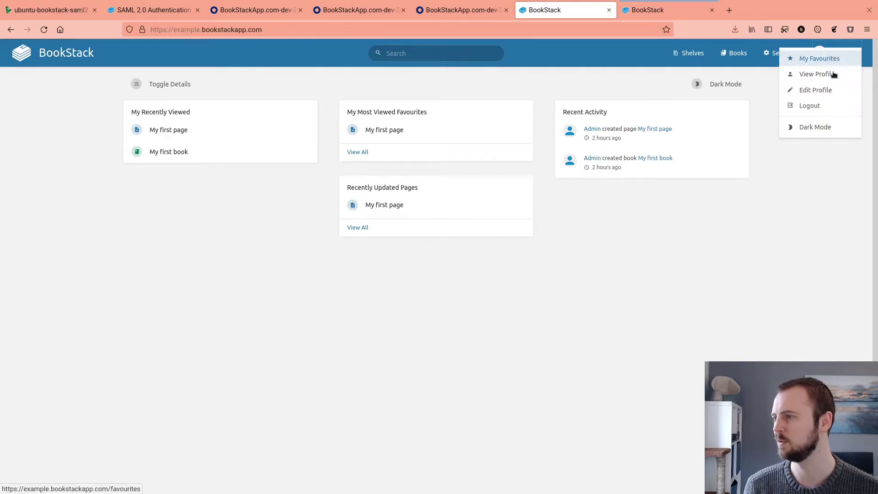
left_click(832, 106)
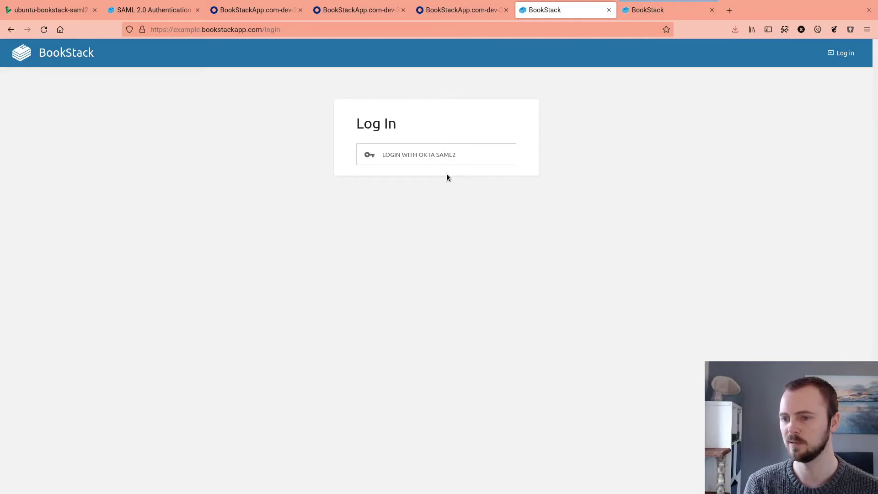
Switch to the terminal, comment out AUTH_METHOD=saml2 in the .env file open in vim, and save the file.
key("alt+Tab")
key("k")
key("k")
key("k")
key("k")
key("k")
key("k")
key("k")
key("k")
key("k")
key("k")
key("k")
key("k")
key("k")
key("k")
key("k")
key("k")
key("k")
key("k")
key("k")
key("k")
key("k")
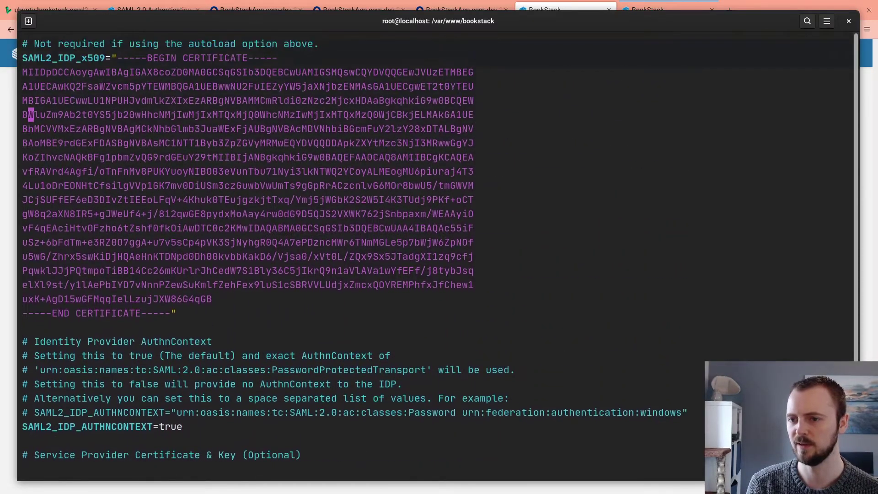
key("k")
key("k")
key("k")
key("k")
key("k")
key("k")
key("k")
key("k")
key("k")
key("k")
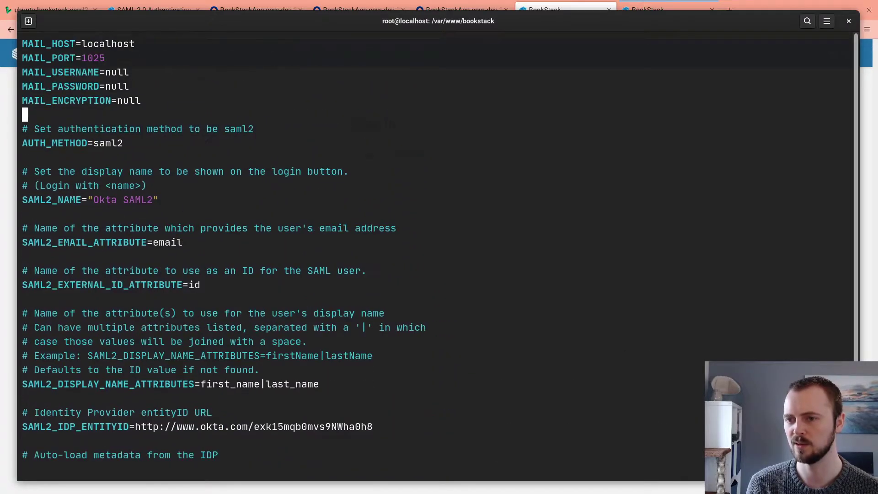
key("j")
key("j")
type("i")
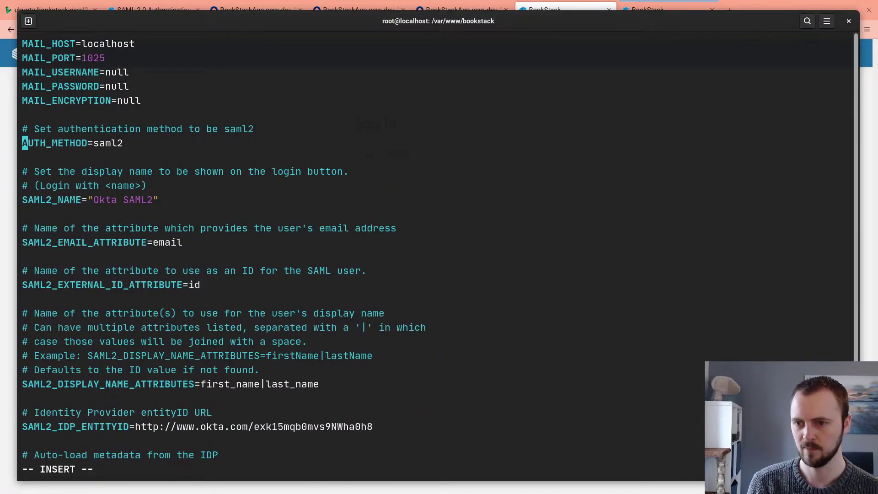
type("#")
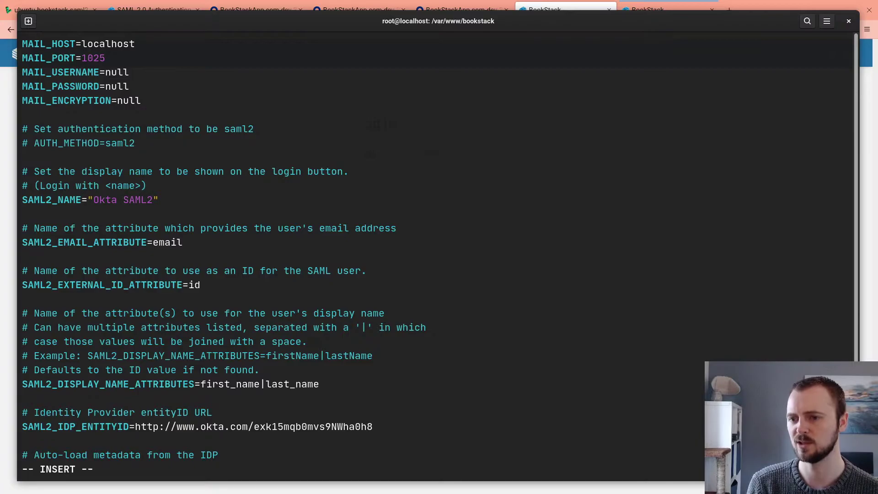
key("Escape")
type(":w")
key("Return")
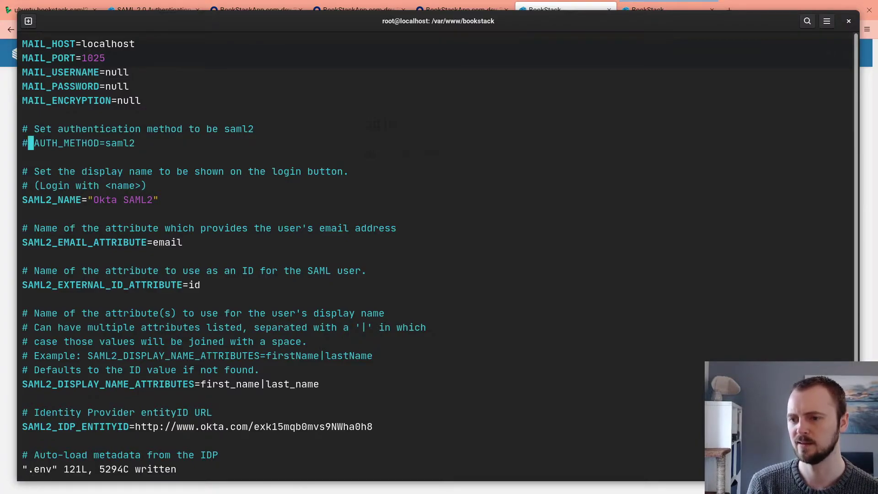
Switch to the browser, reload the BookStack login page, and log in with the admin account's email and password.
key("alt+Tab")
key("F5")
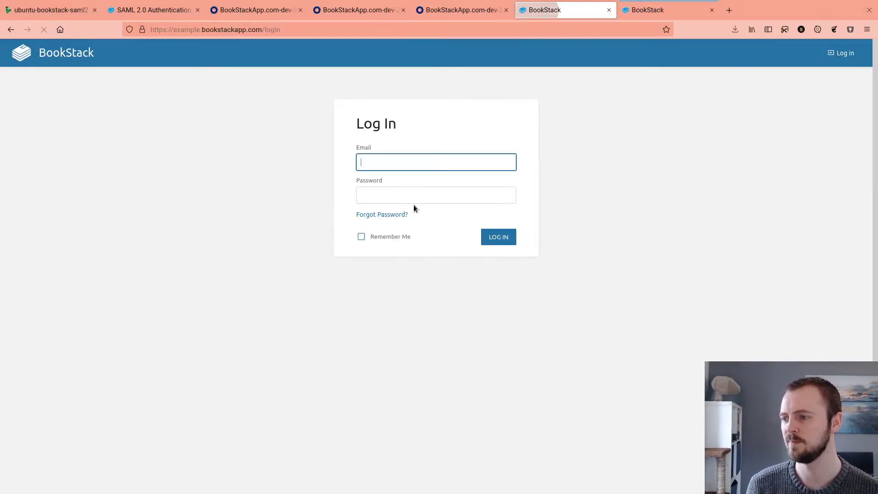
left_click(398, 166)
left_click(404, 177)
key("Tab")
type("password")
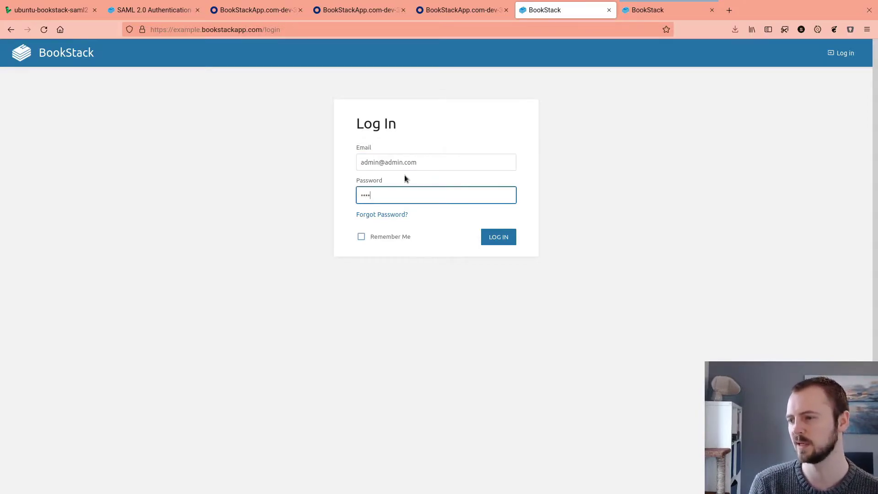
key("Return")
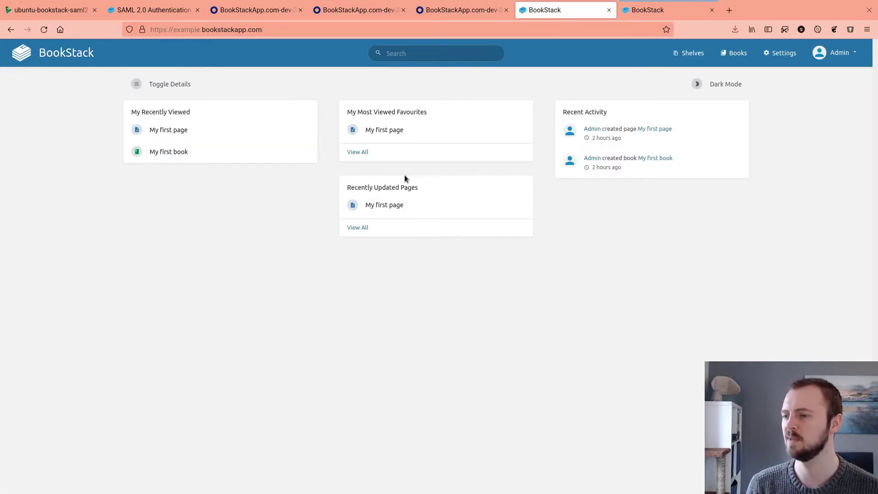
Open the edit page of the Okta-created user from BookStack's user settings.
left_click(783, 57)
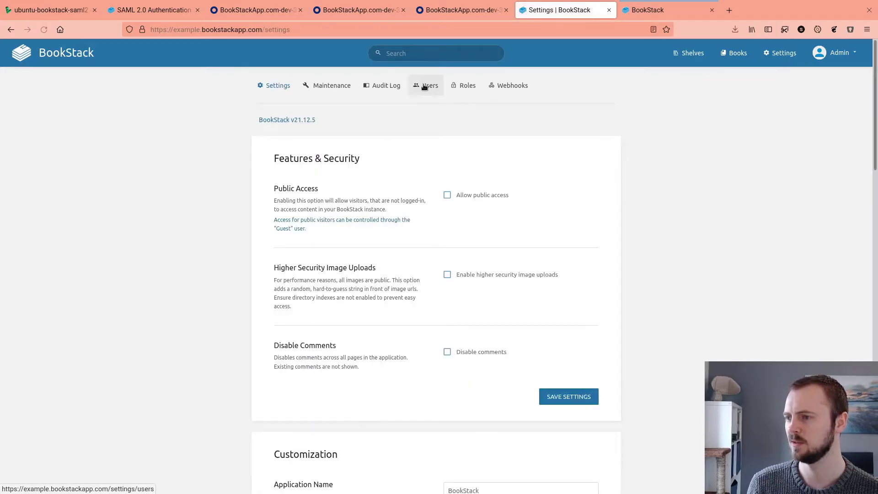
left_click(426, 85)
left_click(355, 247)
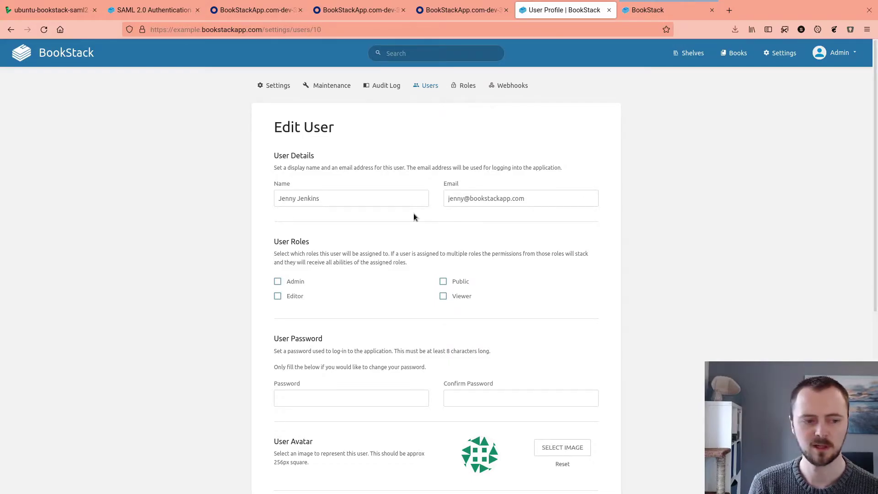
Switch to the terminal, uncomment AUTH_METHOD=saml2 in the .env file, and save it.
key("alt+Tab")
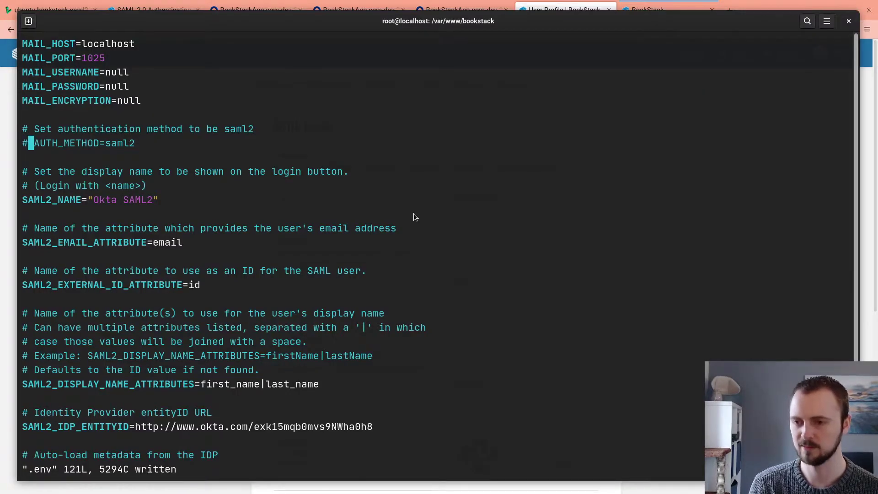
key("i")
key("Right")
key("BackSpace")
key("BackSpace")
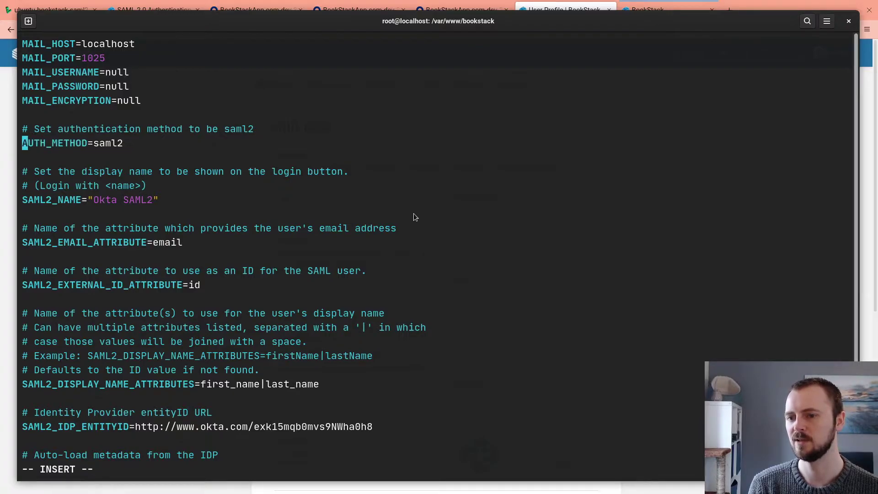
key("Escape")
type(":w")
key("Return")
Switch to the browser, reload the user's edit page, and examine the External Authentication ID field.
key("alt+Tab")
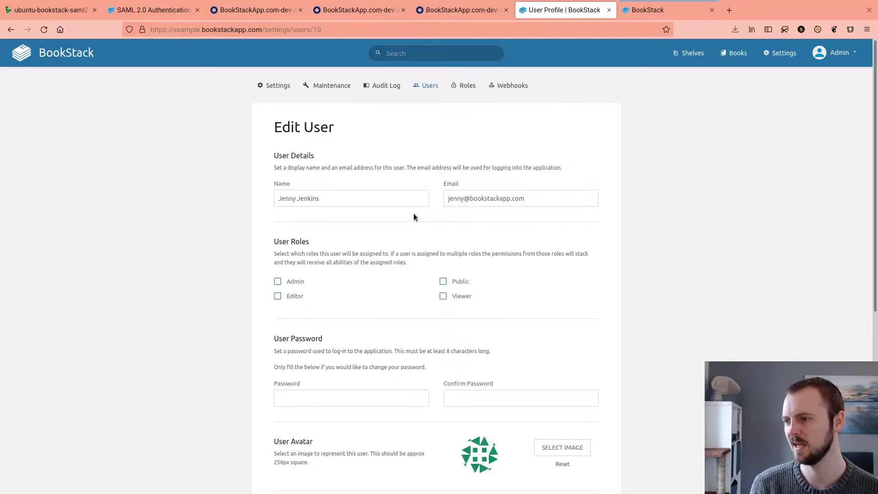
key("F5")
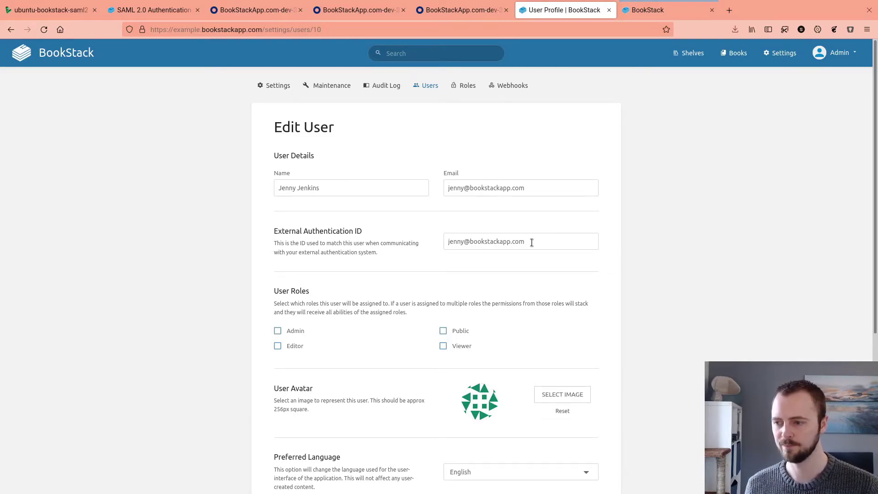
triple_click(531, 242)
left_click(459, 266)
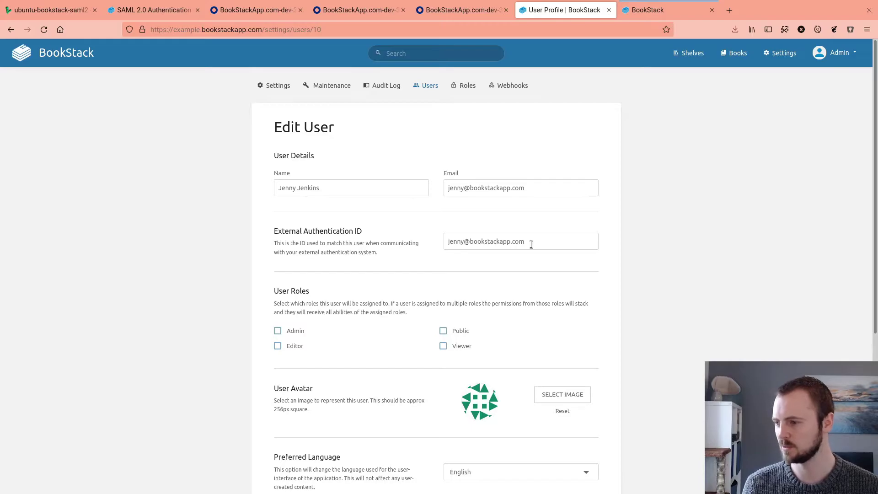
left_click_drag(540, 241, 359, 231)
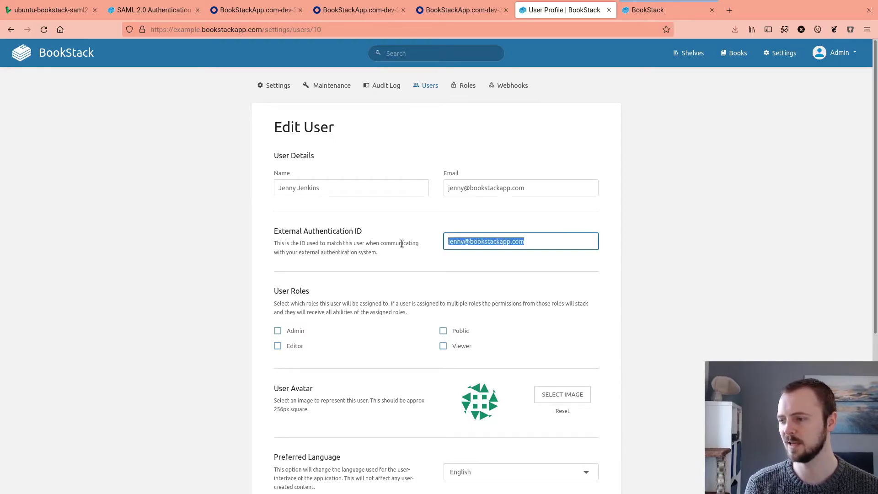
key("Right")
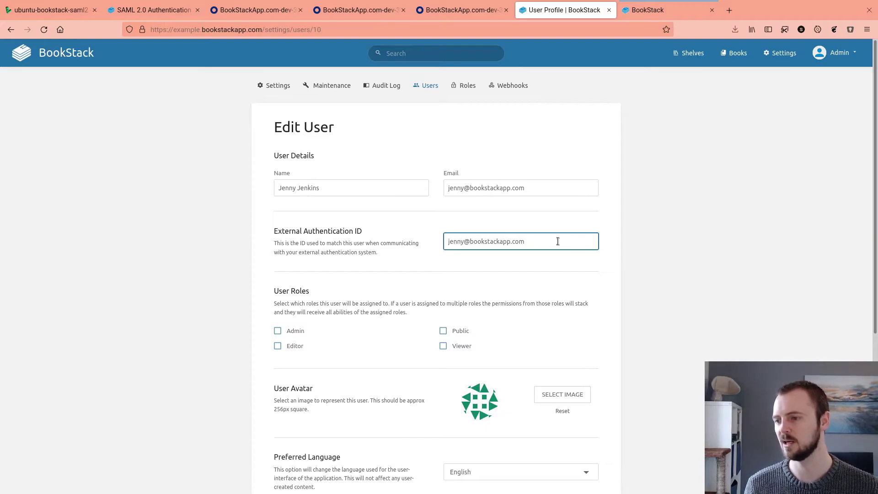
left_click_drag(548, 238, 376, 245)
left_click(484, 244)
left_click(506, 262)
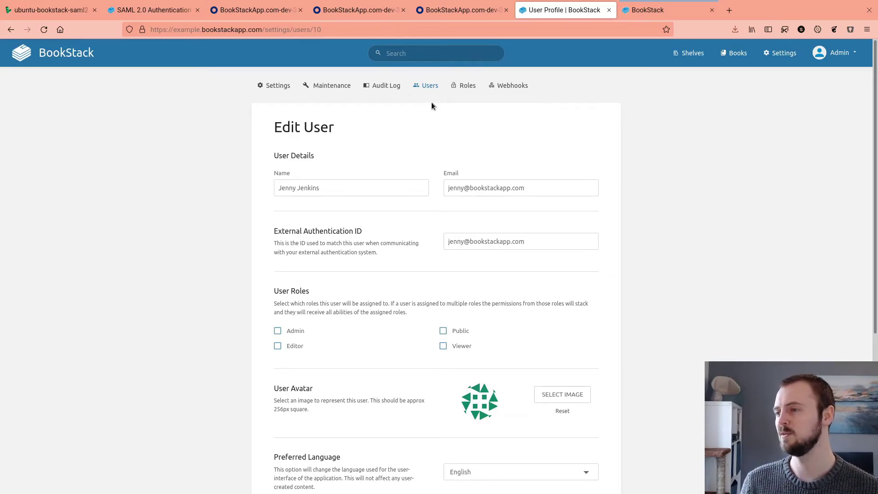
left_click_drag(527, 242, 422, 242)
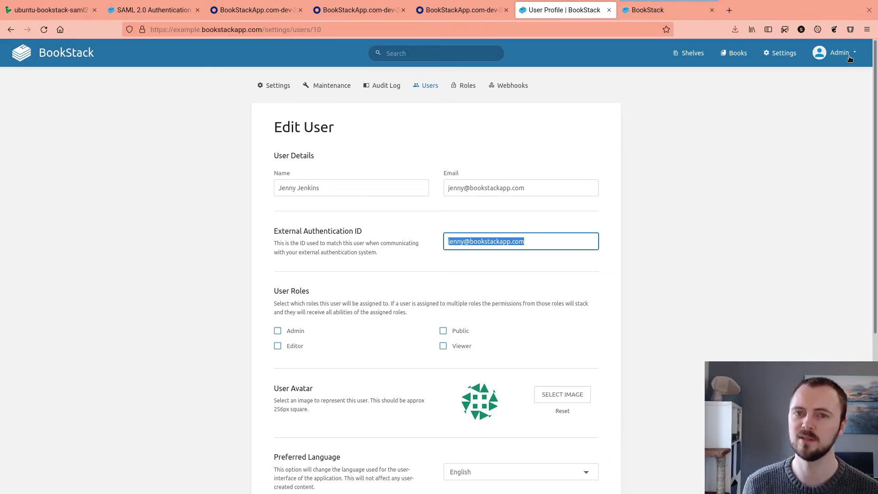
left_click(699, 217)
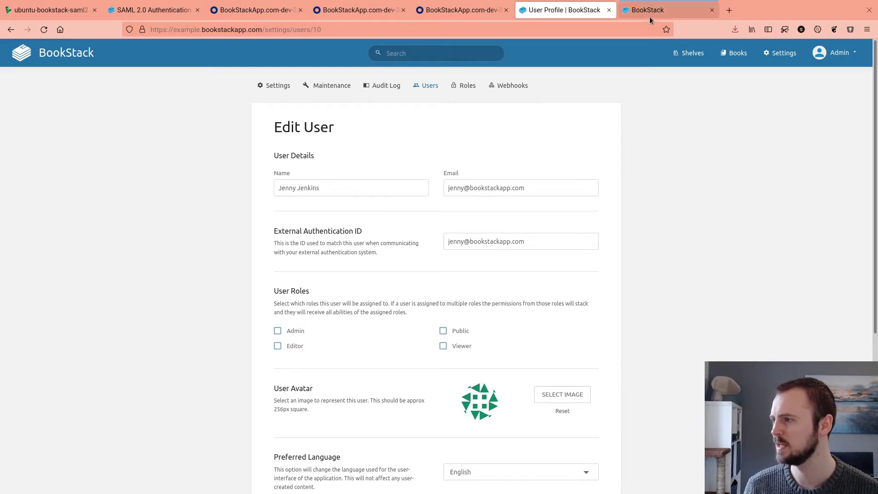
Check which User Roles are assigned on the user's edit page.
scroll(403, 276, "down", 2)
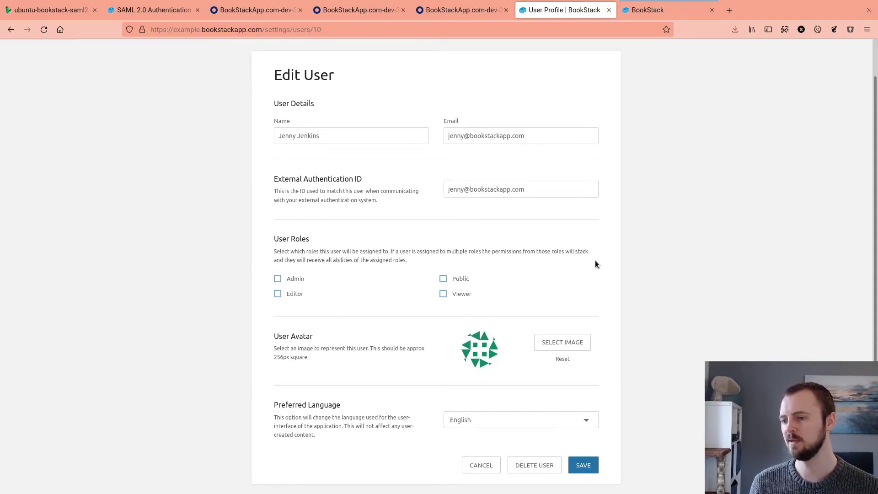
left_click(297, 294)
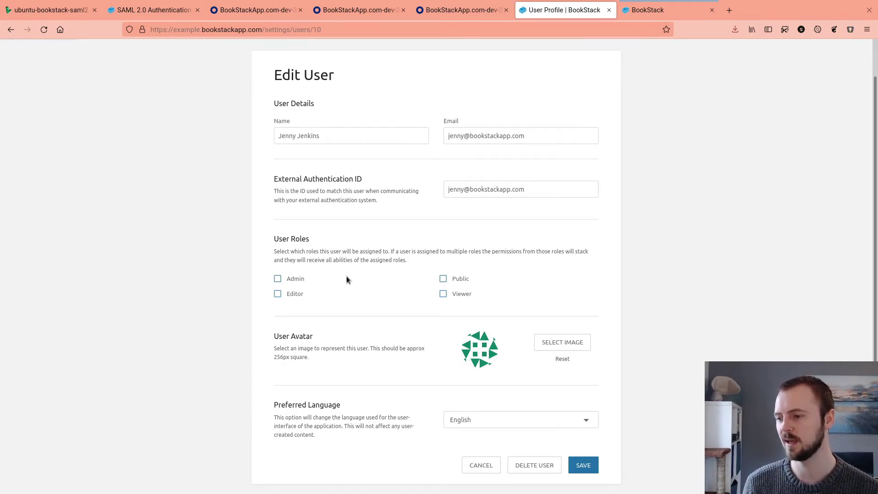
scroll(356, 265, "up", 2)
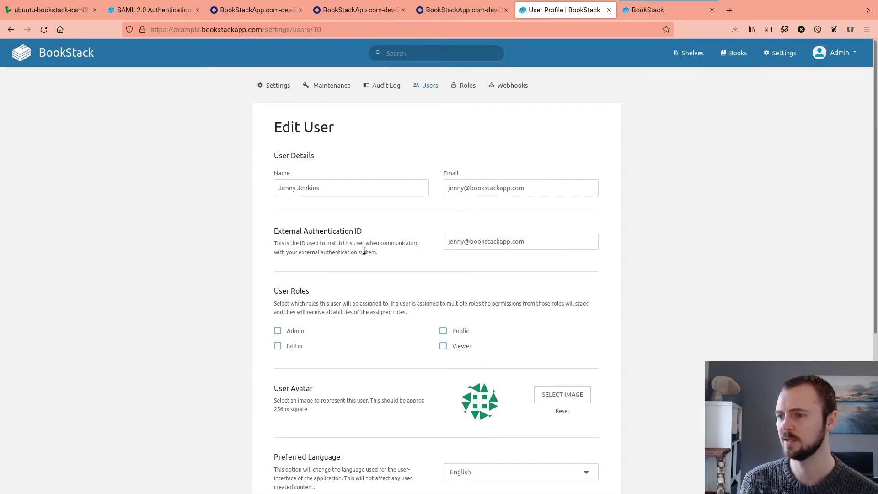
Set the default user role after registration to Editor in the Registration settings and save them.
left_click(276, 89)
scroll(407, 222, "down", 15)
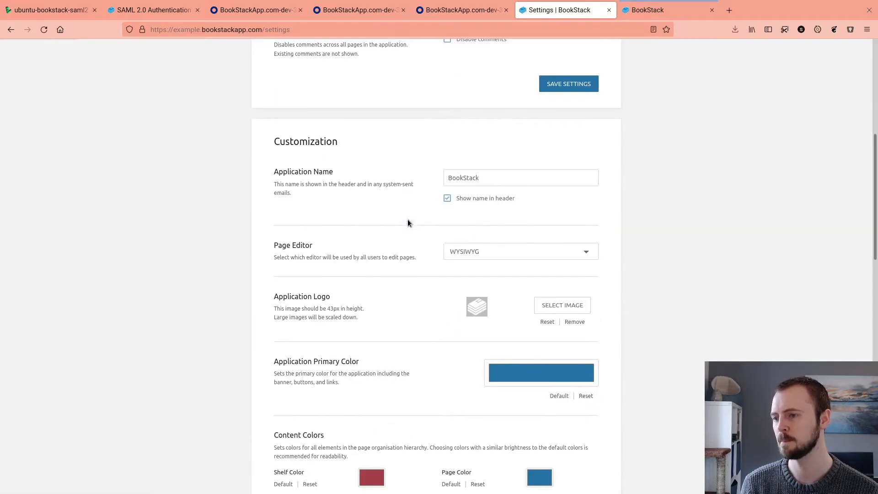
scroll(408, 223, "down", 7)
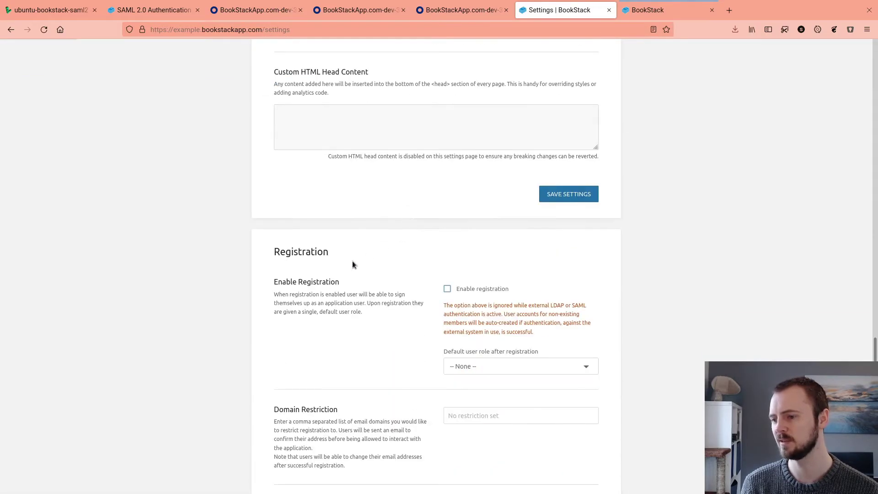
scroll(314, 274, "down", 2)
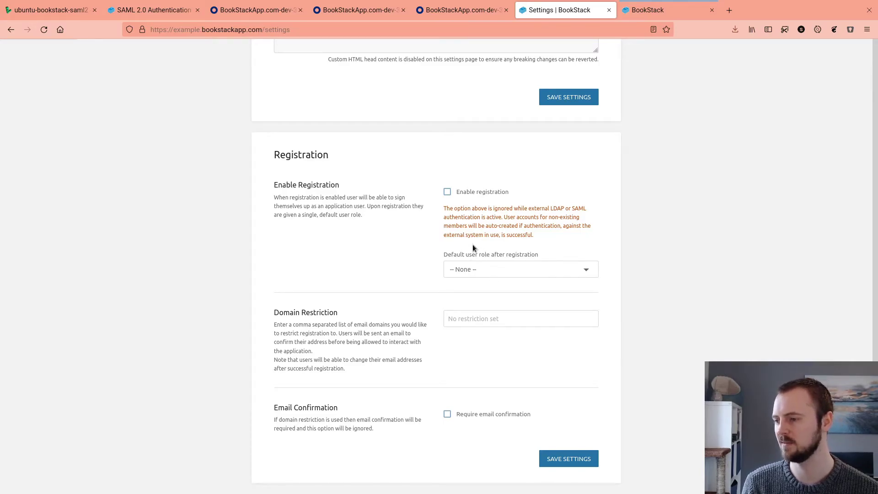
left_click(485, 268)
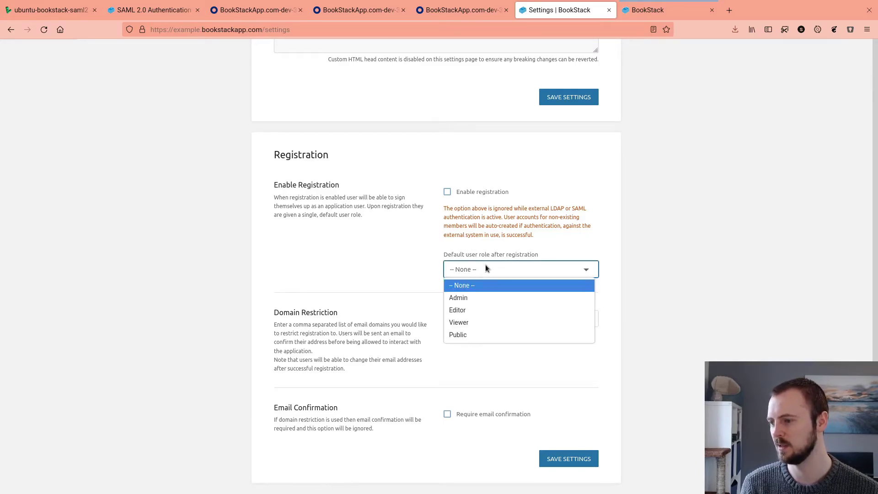
left_click(495, 311)
left_click(571, 458)
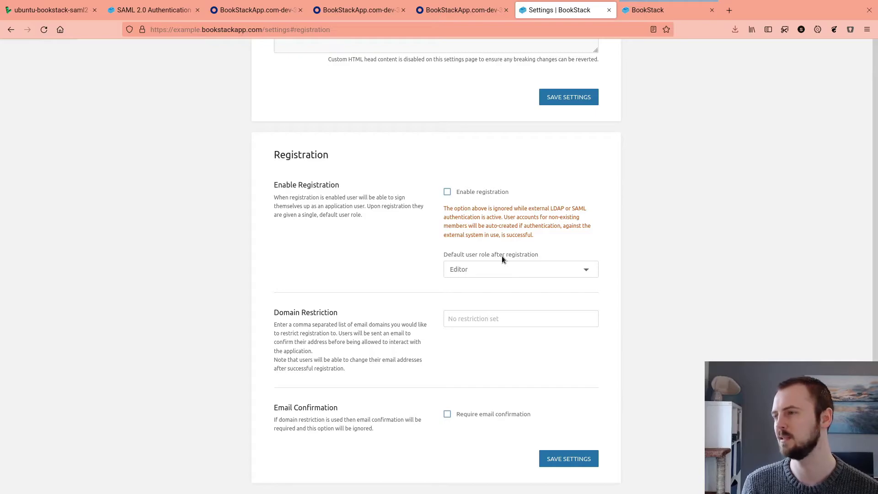
In the other BookStack tab, log the SAML user out and log back in with Okta SAML2.
left_click(628, 15)
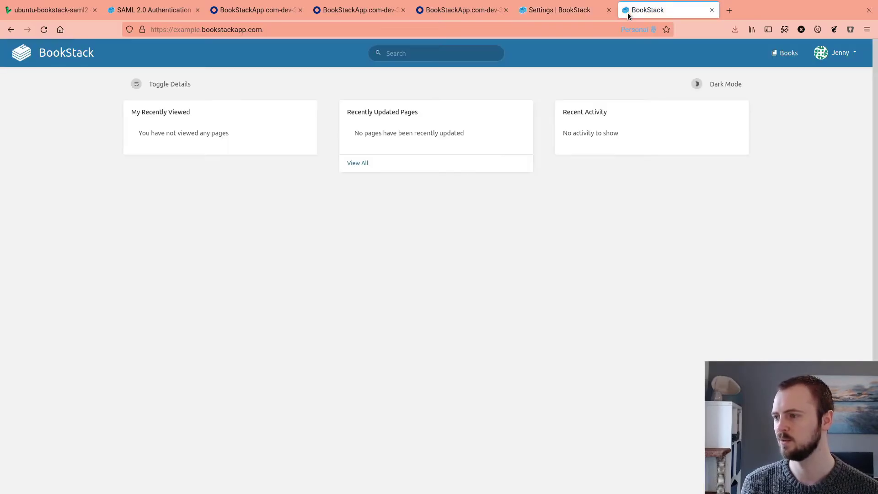
left_click(834, 56)
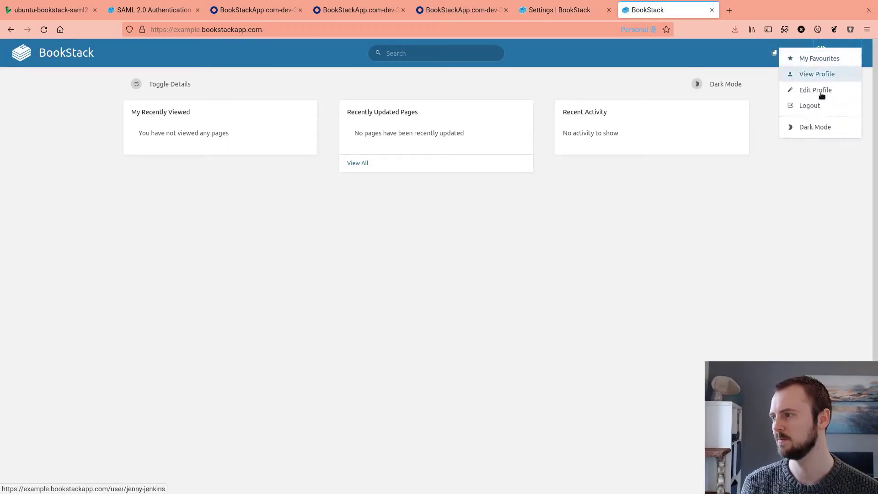
left_click(820, 104)
left_click(391, 155)
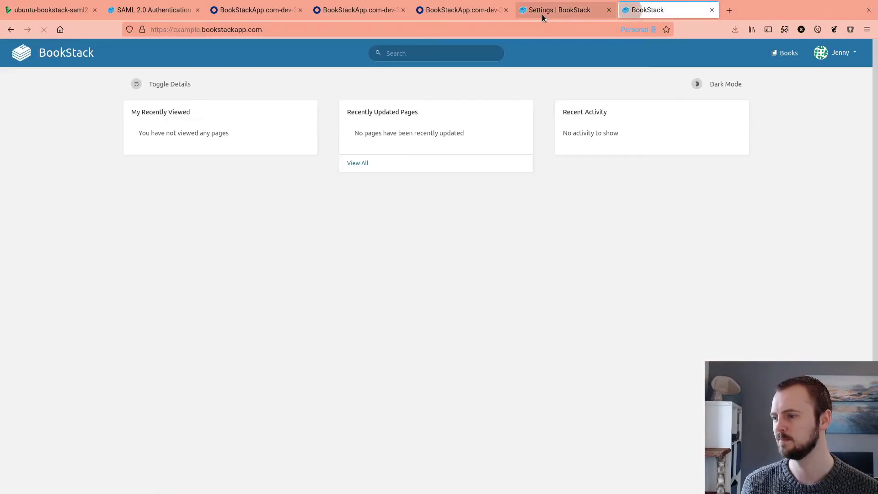
Return to the admin's tab, reopen the Okta user's edit page, and check the assigned User Roles.
left_click(542, 15)
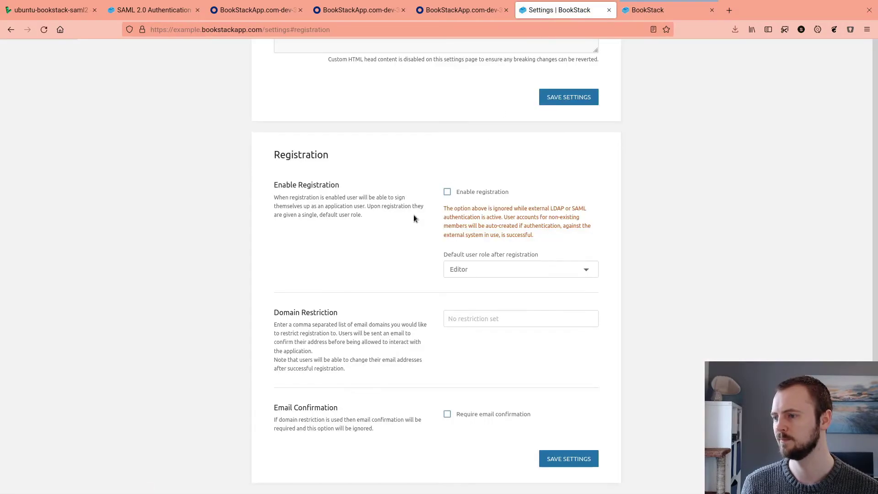
scroll(414, 213, "up", 20)
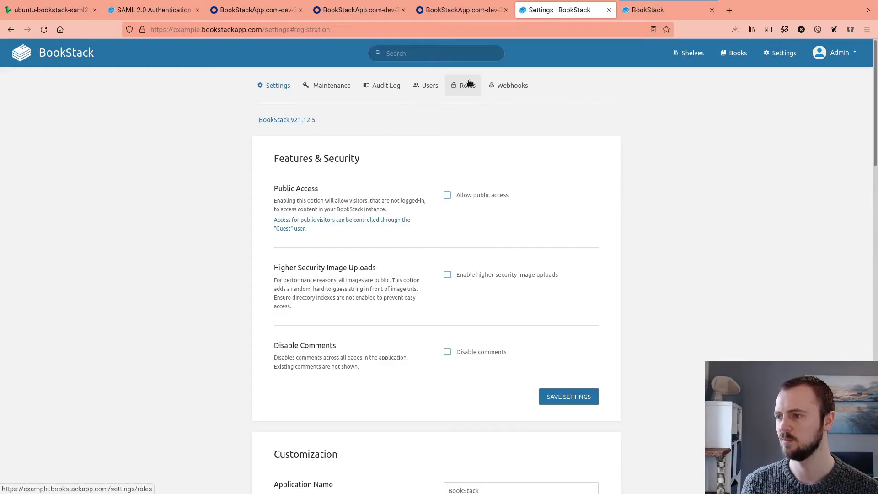
left_click(467, 85)
left_click(424, 85)
left_click(338, 241)
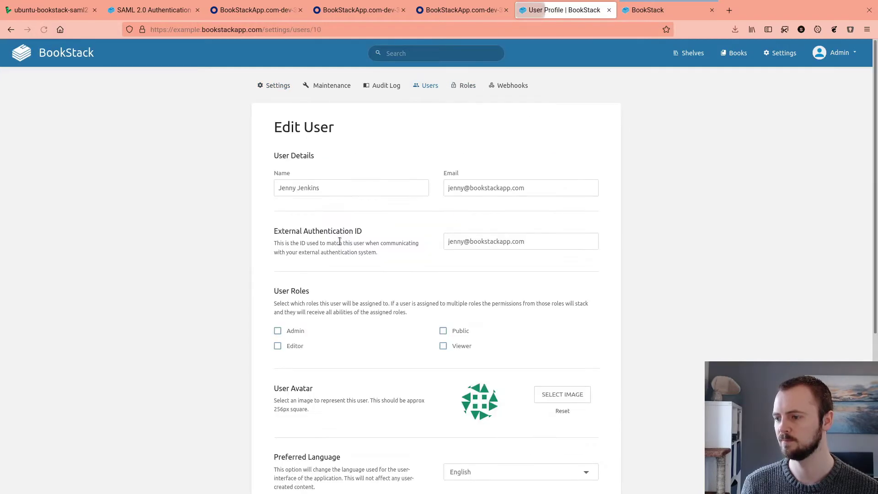
scroll(327, 259, "down", 2)
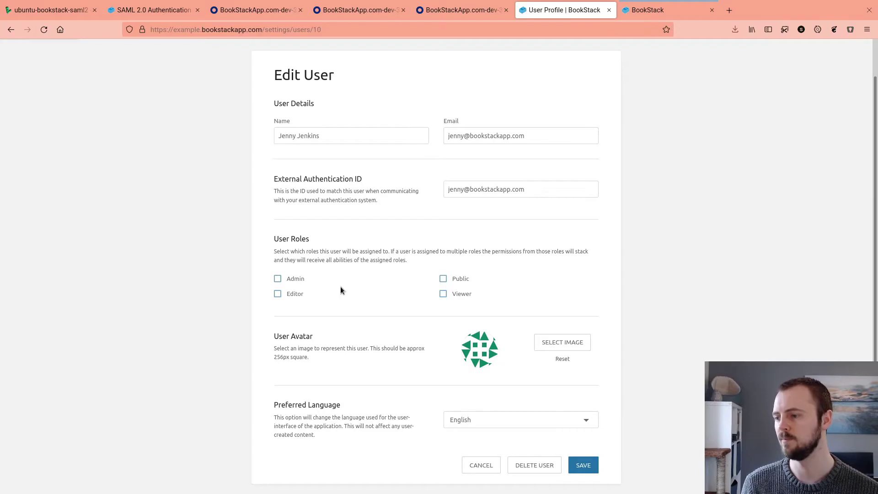
Delete the Okta user's BookStack account, and in the other BookStack tab log out and back in with Okta SAML2.
left_click(546, 466)
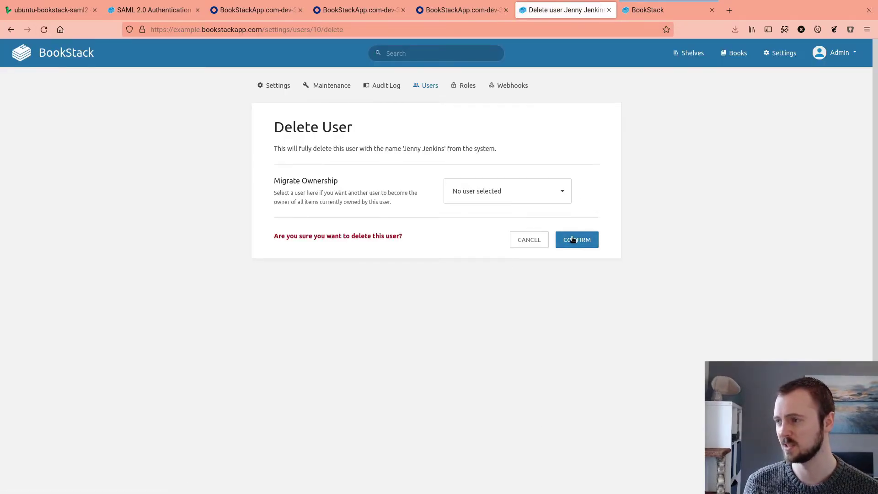
left_click(571, 239)
left_click(641, 10)
left_click(831, 54)
left_click(805, 104)
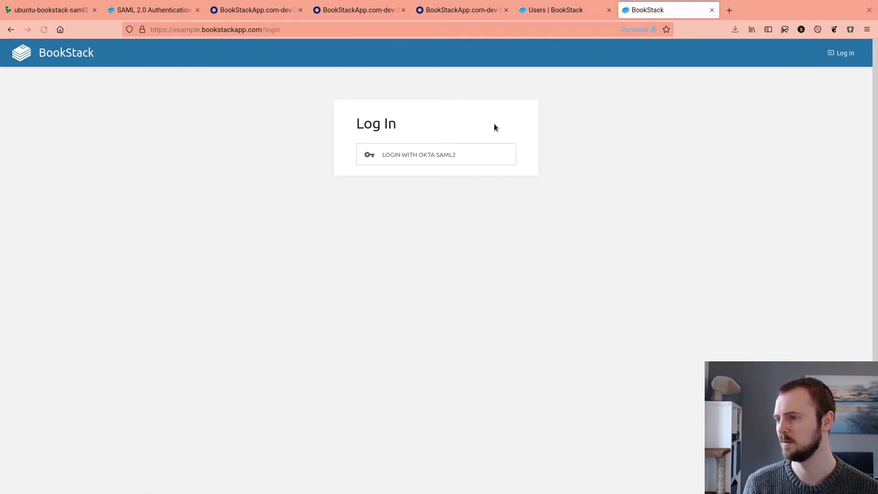
left_click(435, 158)
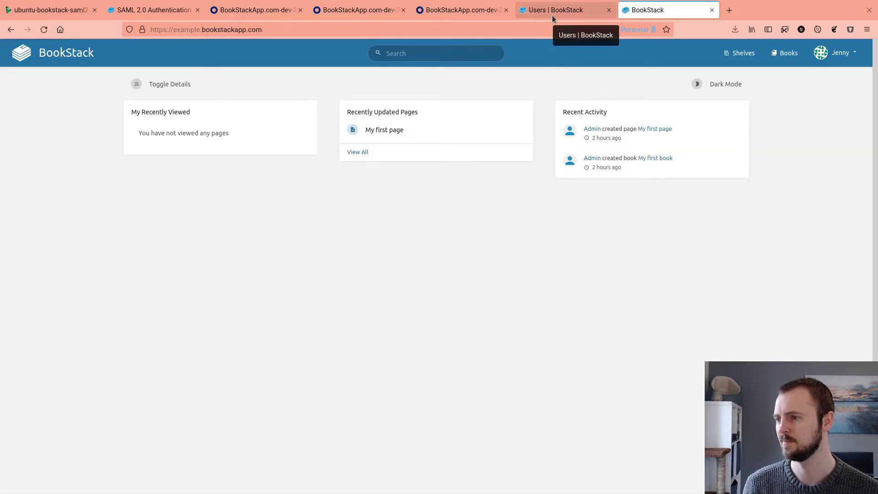
In the admin's tab, refresh the Users list and check the recreated Okta user's assigned User Roles on the edit page.
left_click(552, 13)
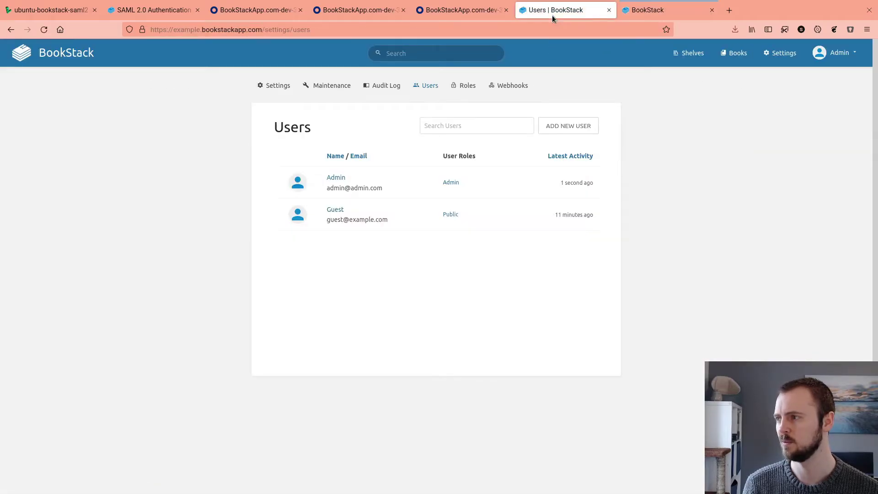
left_click(416, 85)
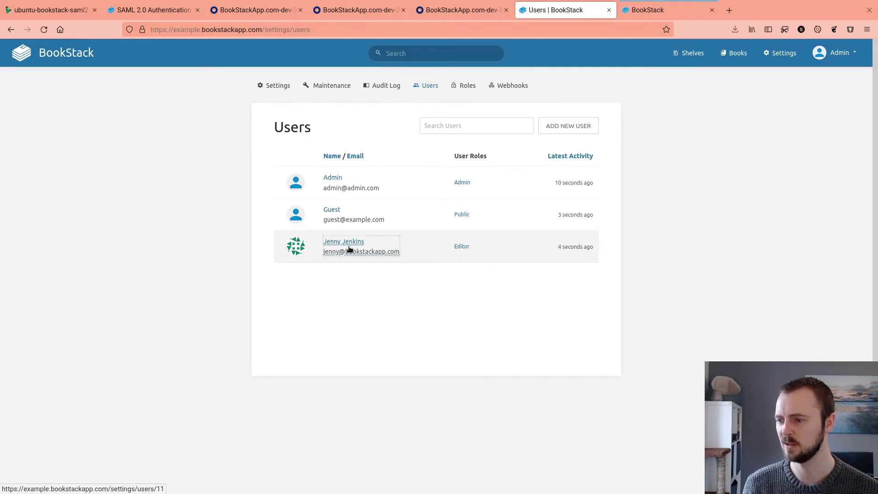
left_click(348, 248)
scroll(349, 249, "down", 2)
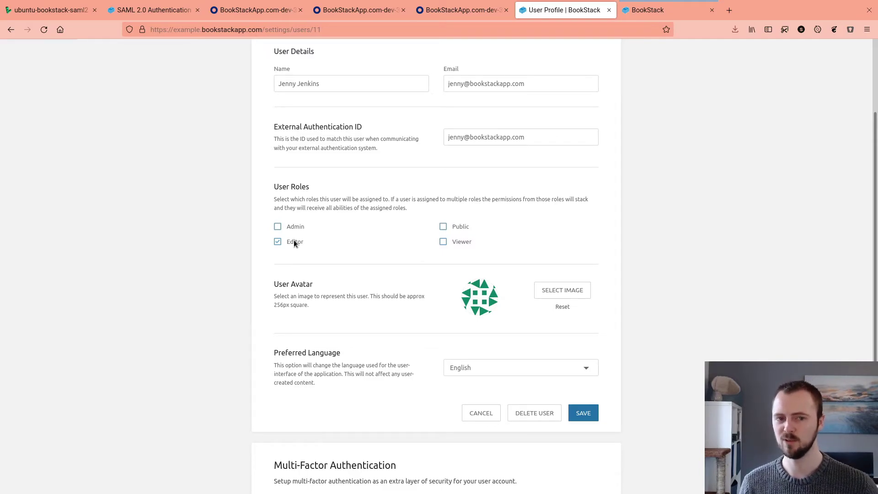
scroll(389, 259, "up", 3)
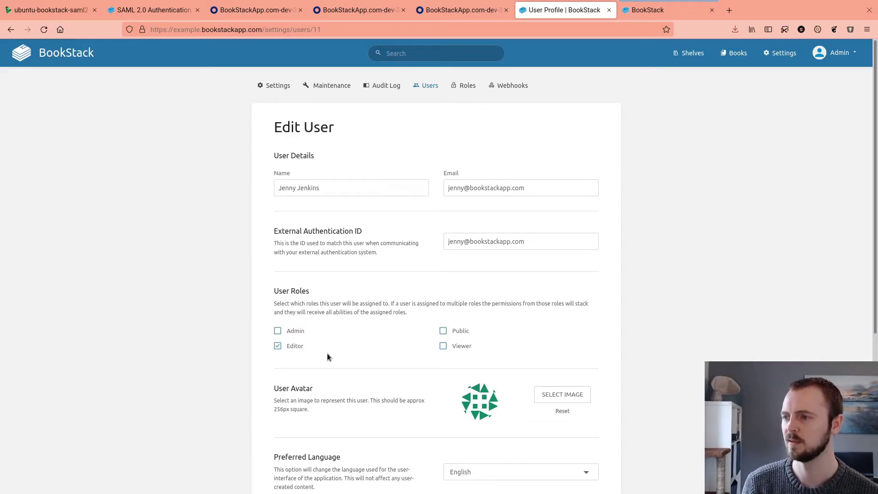
Set the default user role after registration to None in the Registration settings and save them.
left_click(272, 85)
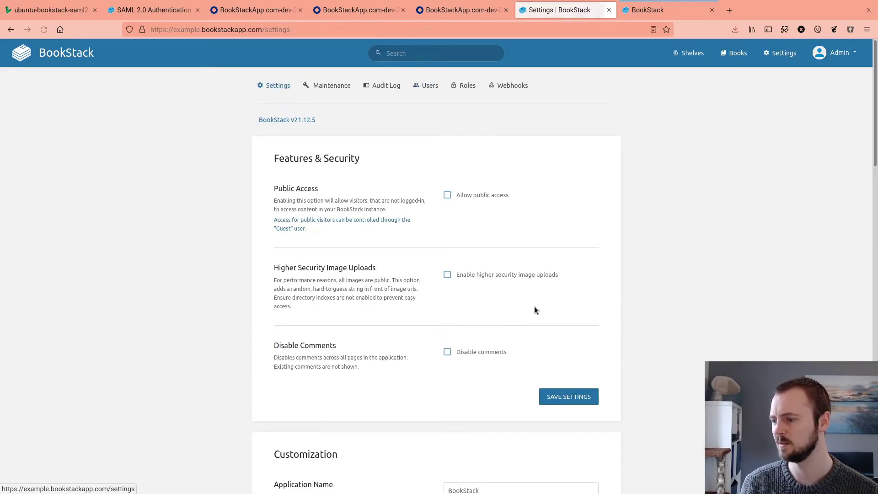
scroll(533, 307, "down", 20)
left_click(519, 313)
left_click(514, 326)
scroll(548, 327, "down", 1)
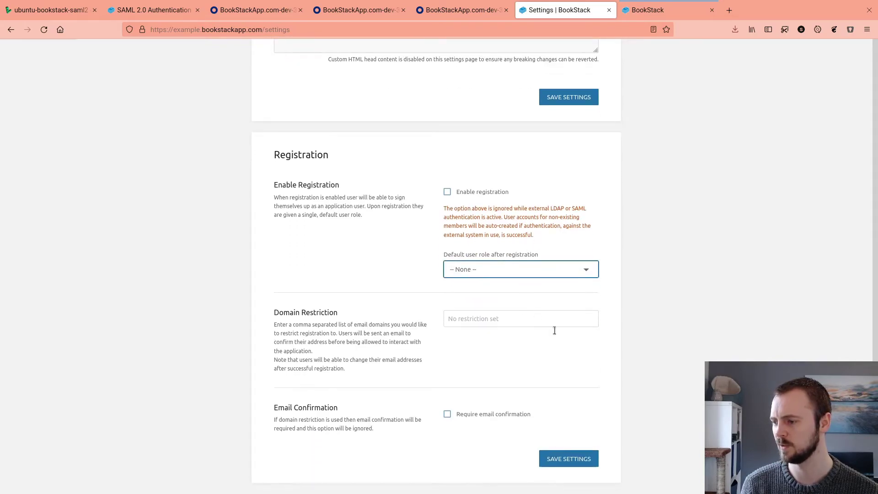
left_click(582, 466)
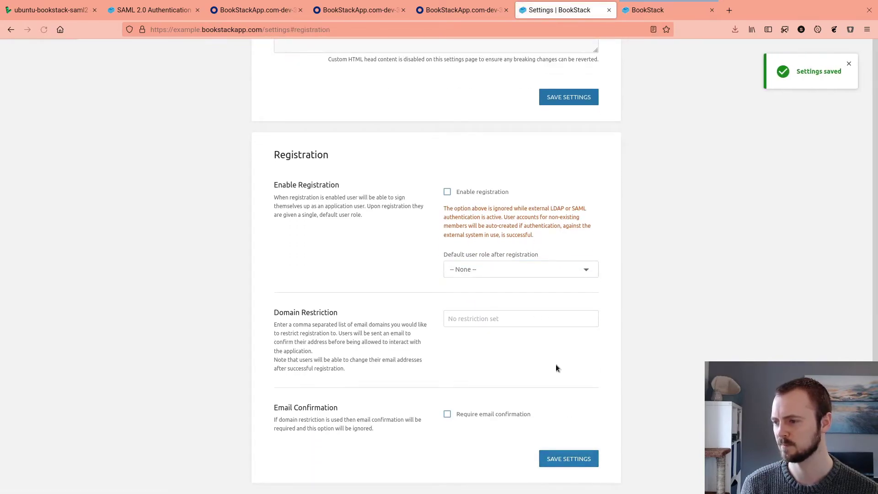
scroll(522, 234, "up", 1)
scroll(861, 165, "up", 10)
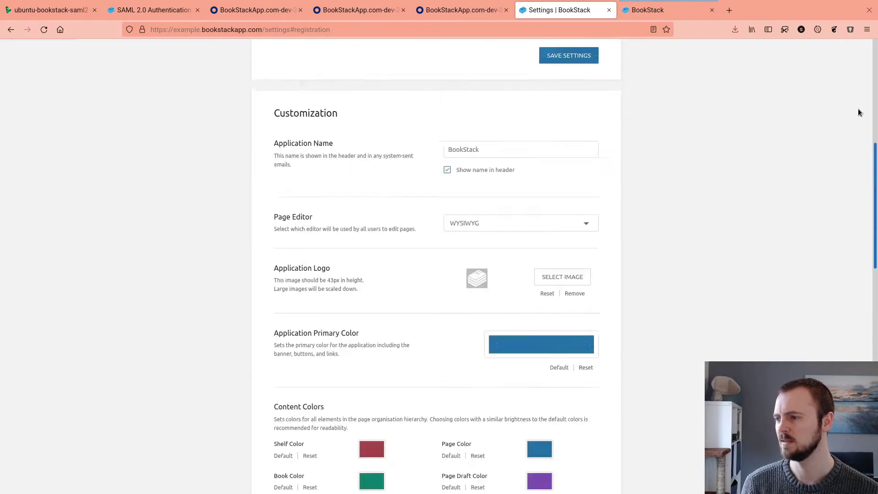
scroll(861, 164, "up", 10)
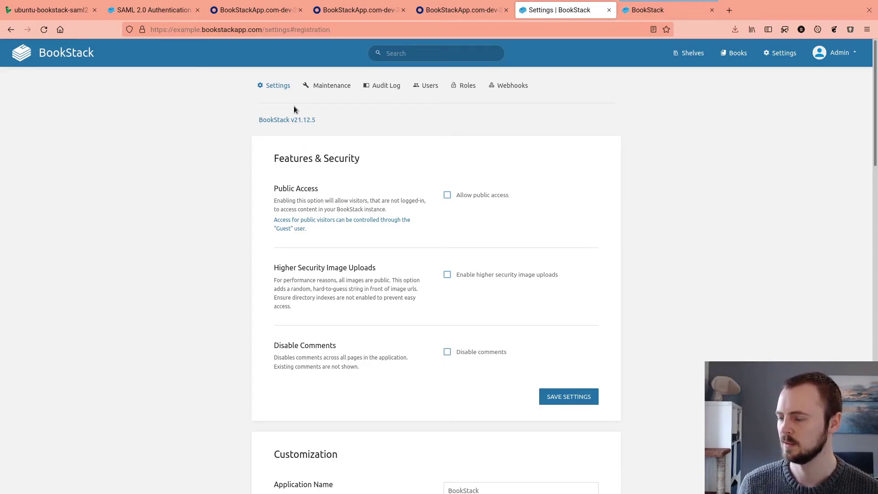
Copy the .env settings block from the SAML Group Sync section of the BookStack SAML 2.0 documentation.
left_click(156, 15)
scroll(359, 246, "down", 6)
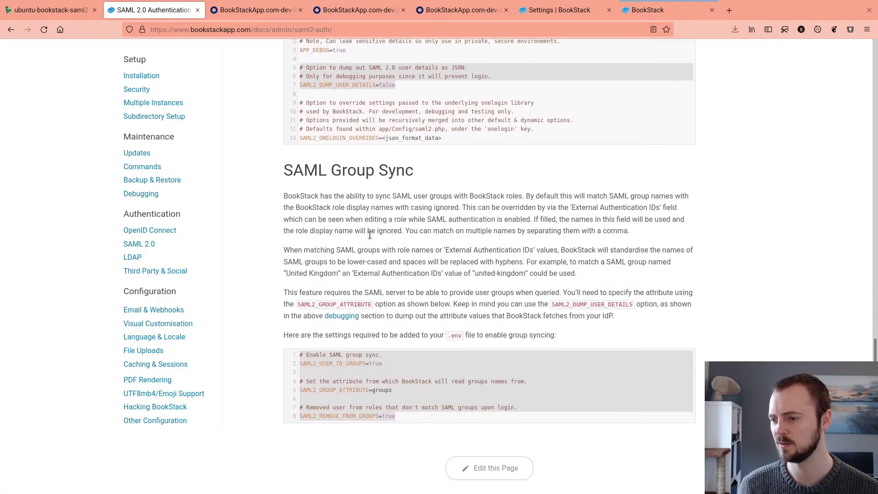
left_click(399, 309)
left_click_drag(402, 364, 295, 307)
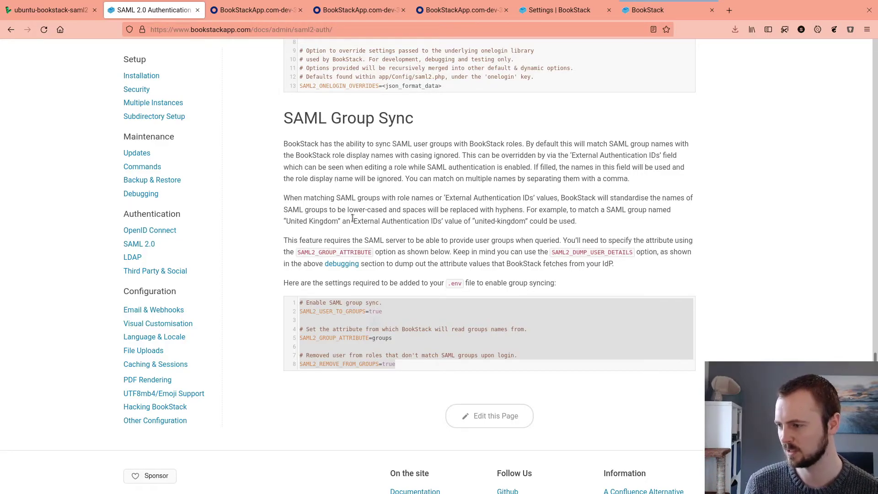
right_click(388, 310)
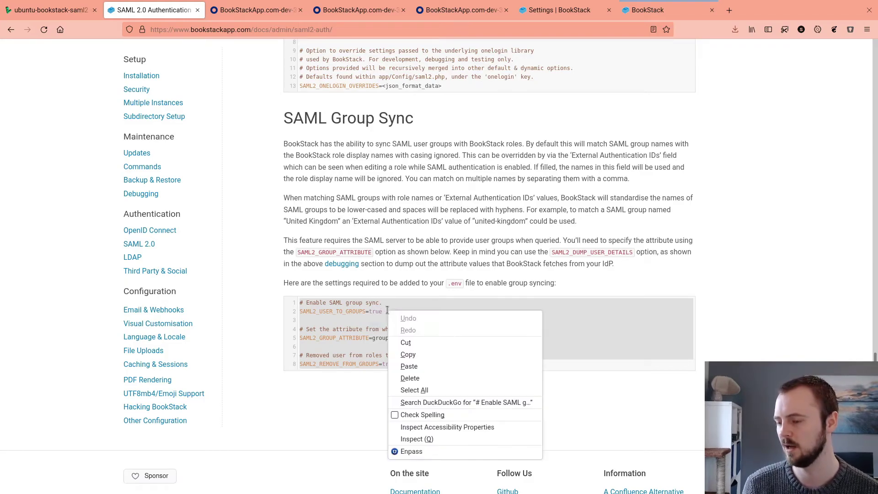
left_click(432, 355)
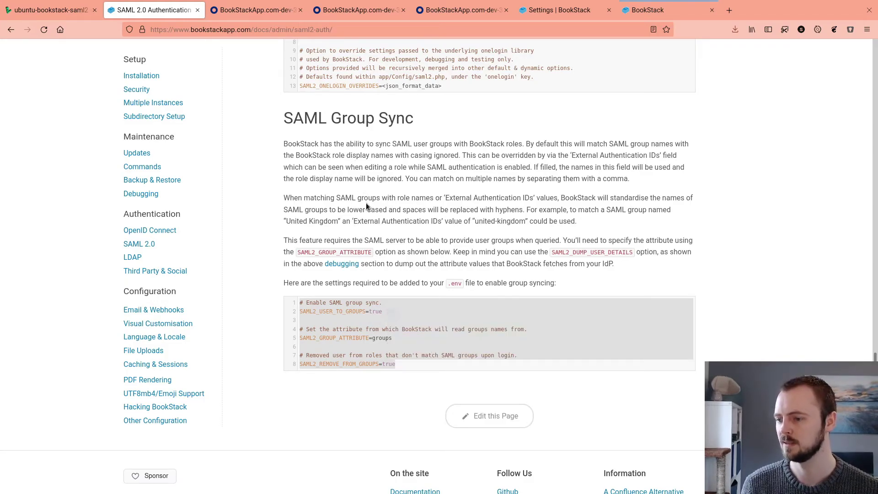
right_click(359, 313)
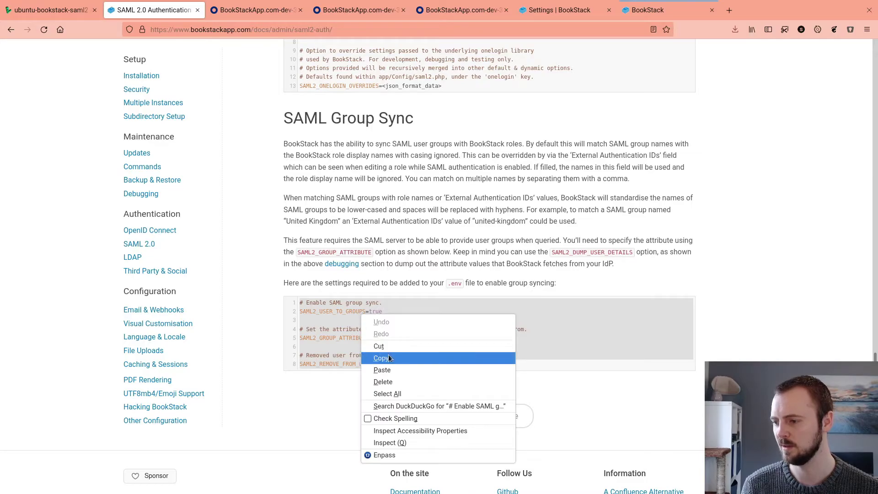
left_click(389, 357)
In the terminal, paste the copied SAML group sync settings at the end of the .env file, below SAML2_DUMP_USER_DETAILS.
key("alt+Tab")
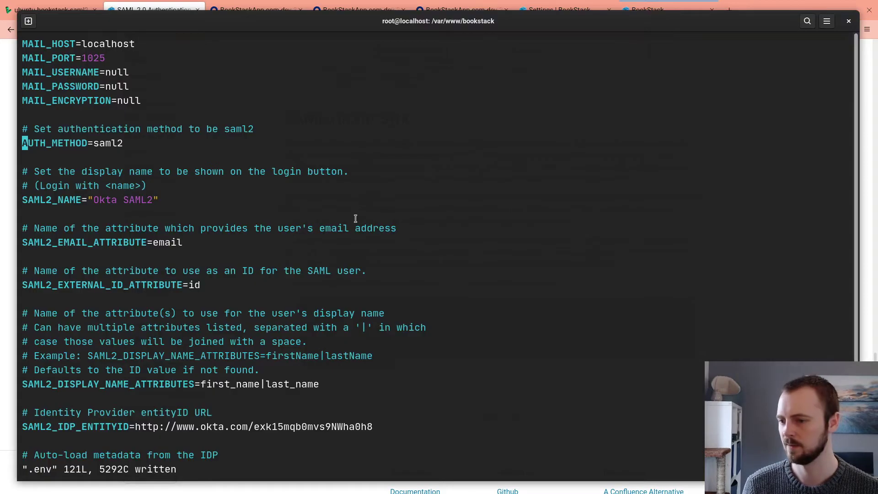
key("Page_Down")
key("Page_Down")
key("Page_Down")
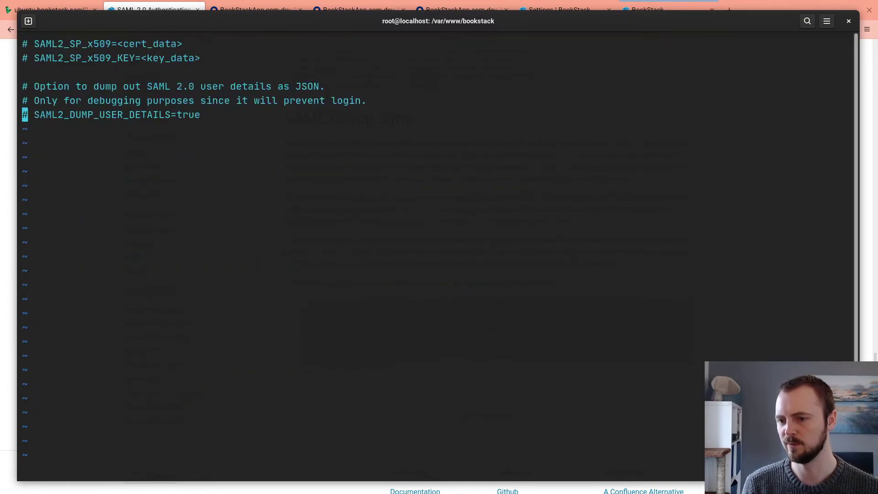
key("o")
key("Return")
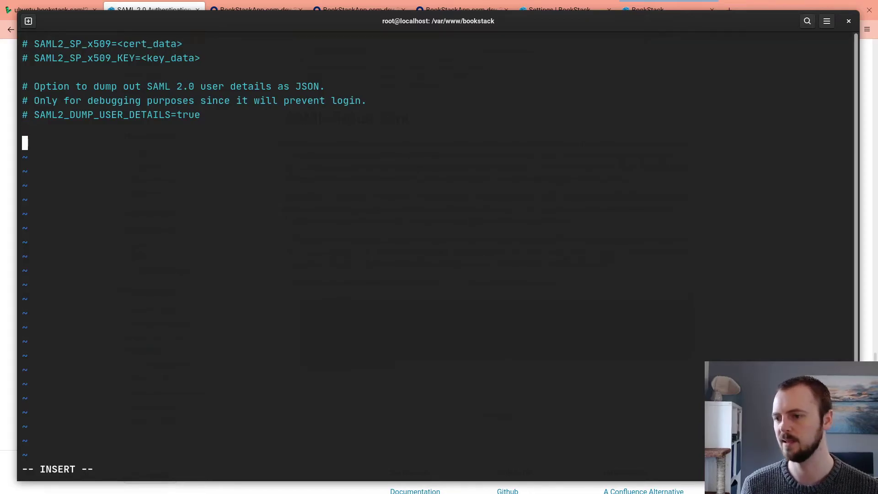
right_click(231, 209)
left_click(254, 239)
Review the SAML2_USER_TO_GROUPS, SAML2_GROUP_ATTRIBUTE and SAML2_REMOVE_FROM_GROUPS lines in the .env file.
key("Up")
key("Up")
key("Up")
key("Up")
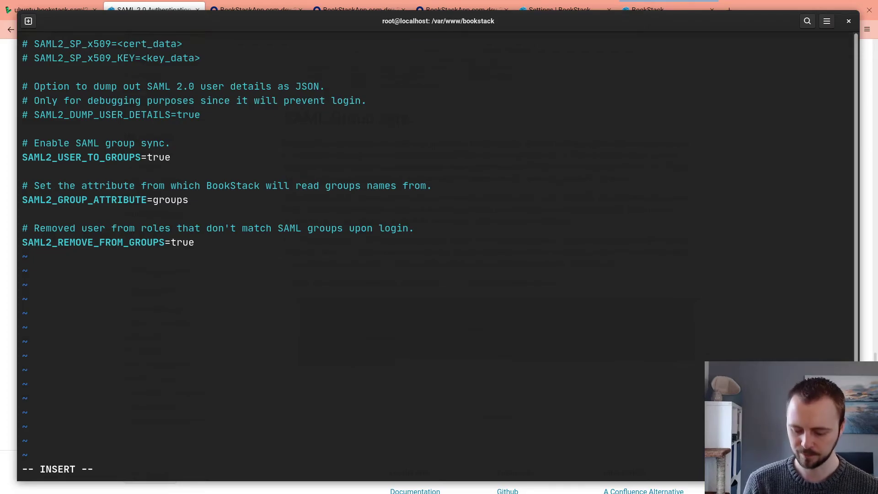
key("Down")
key("Down")
key("Down")
key("Up")
key("Up")
key("Up")
key("Home")
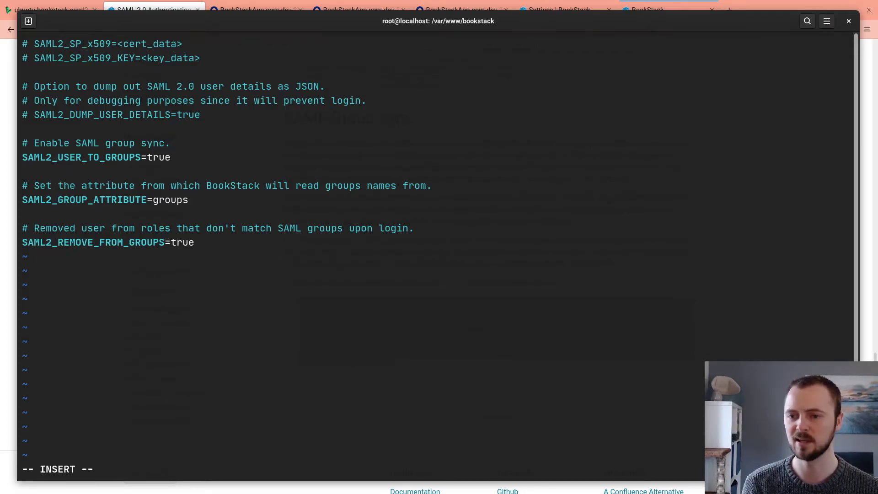
type("#")
key("BackSpace")
key("Down")
key("Down")
key("Down")
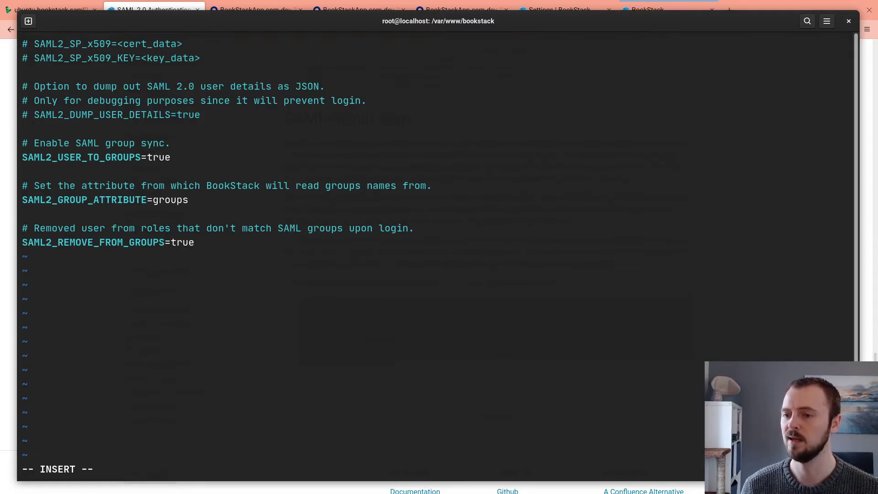
In the Okta admin console, check the group attribute statements in the BookStack SAML2 Video application's General settings.
key("alt+Tab")
left_click(359, 9)
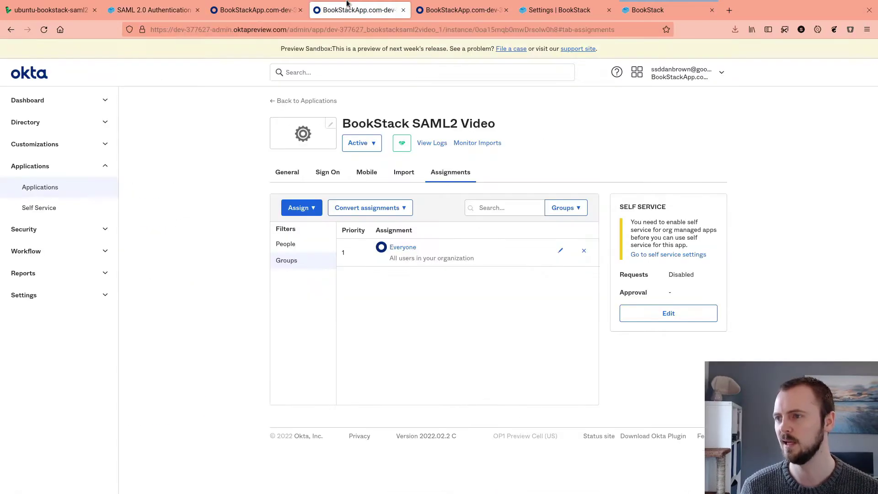
left_click(289, 172)
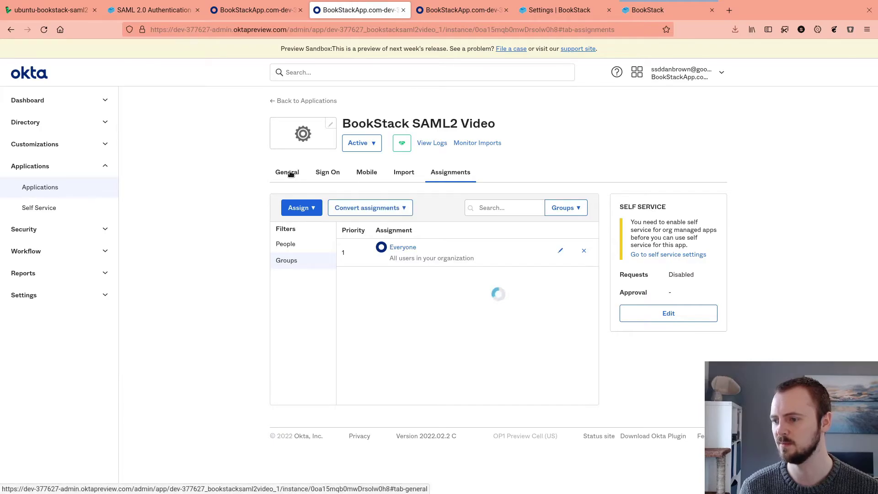
scroll(331, 182, "down", 7)
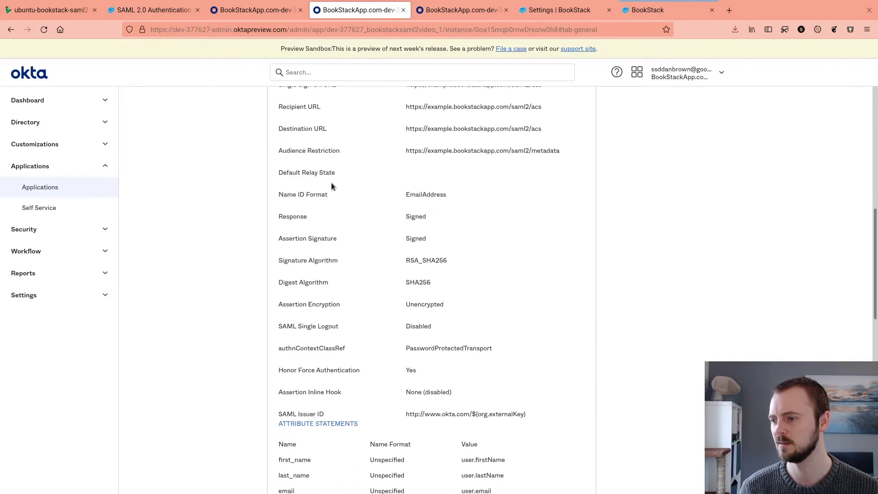
scroll(332, 182, "down", 6)
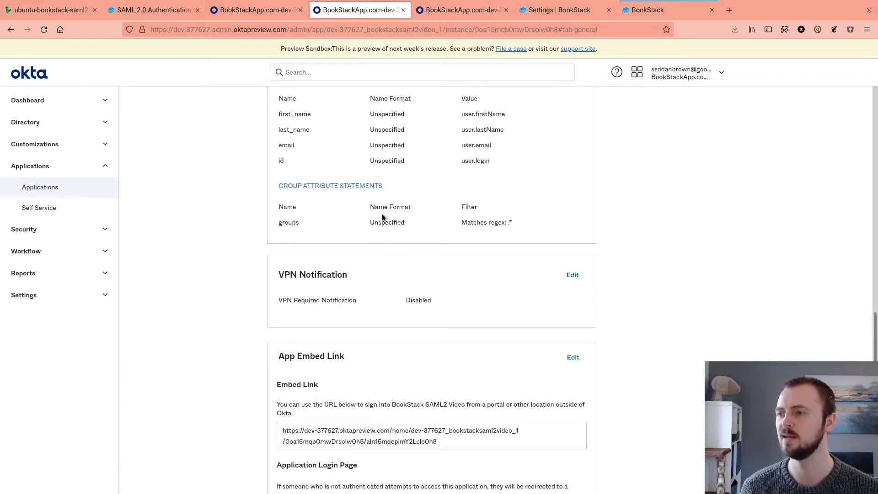
Back in the terminal, set SAML2_REMOVE_FROM_GROUPS to false in the .env file and save it.
key("alt+Tab")
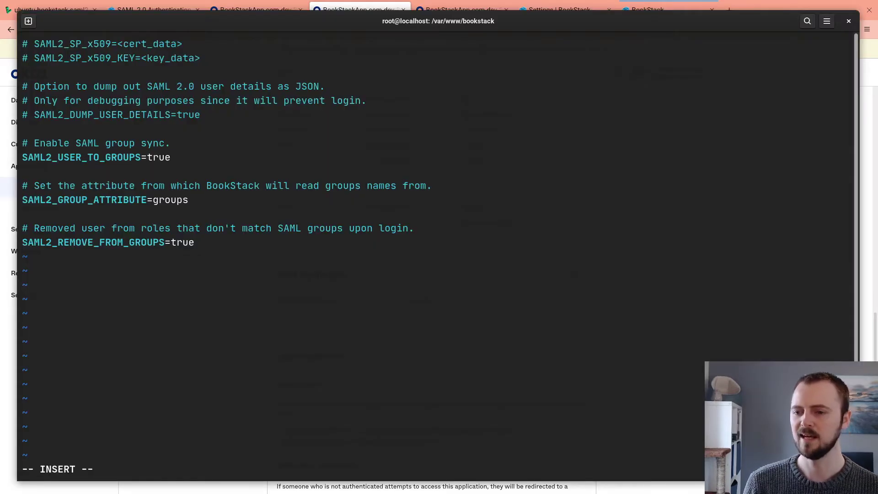
key("End")
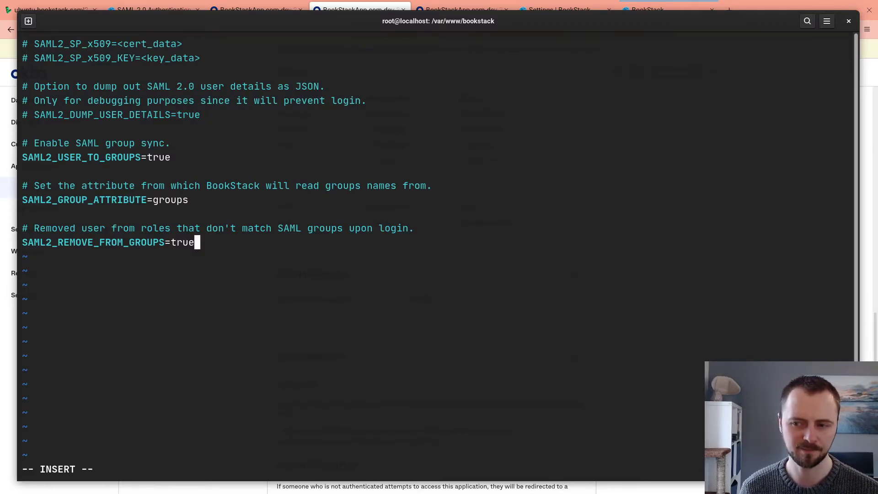
key("BackSpace")
key("BackSpace")
key("BackSpace")
key("BackSpace")
type("false")
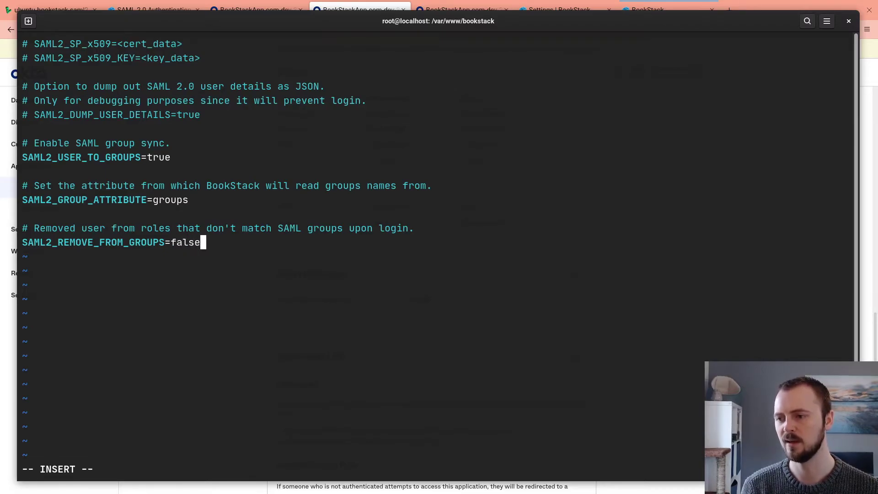
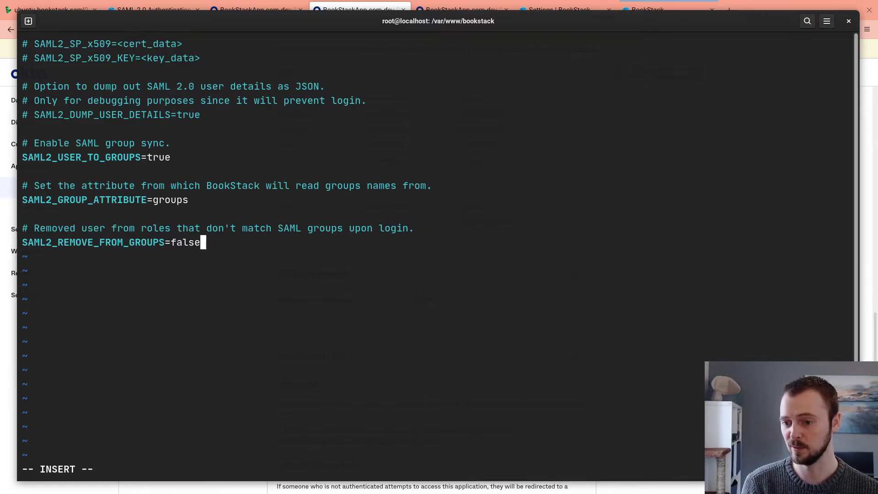
key("Escape")
type(":w")
key("Return")
In the Okta admin console, check which groups are assigned on the user's profile.
key("alt+Tab")
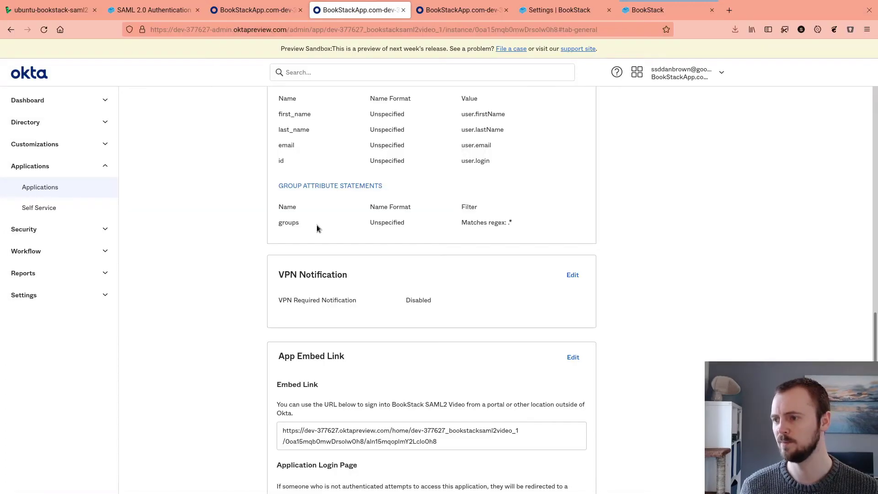
scroll(340, 213, "up", 3)
scroll(340, 213, "up", 5)
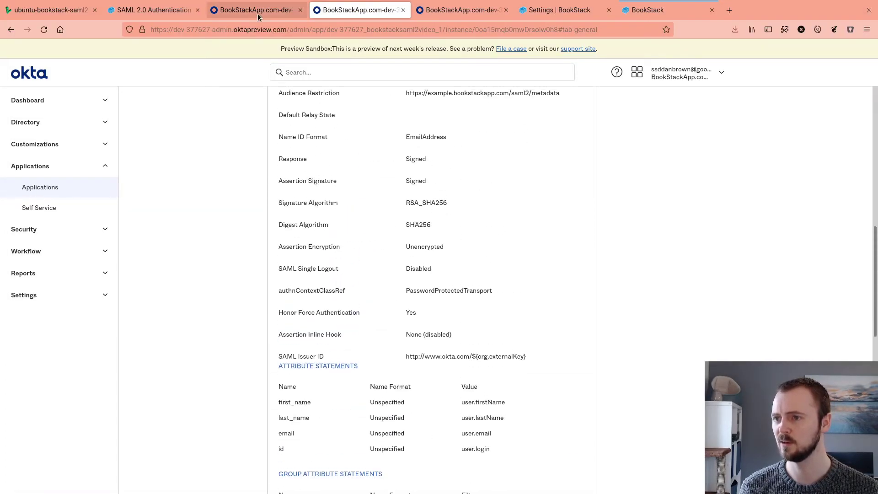
left_click(257, 10)
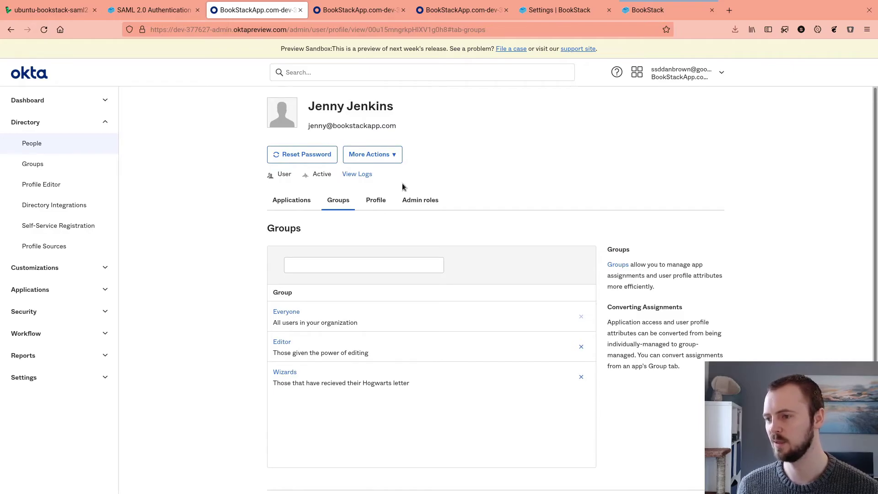
scroll(330, 220, "down", 2)
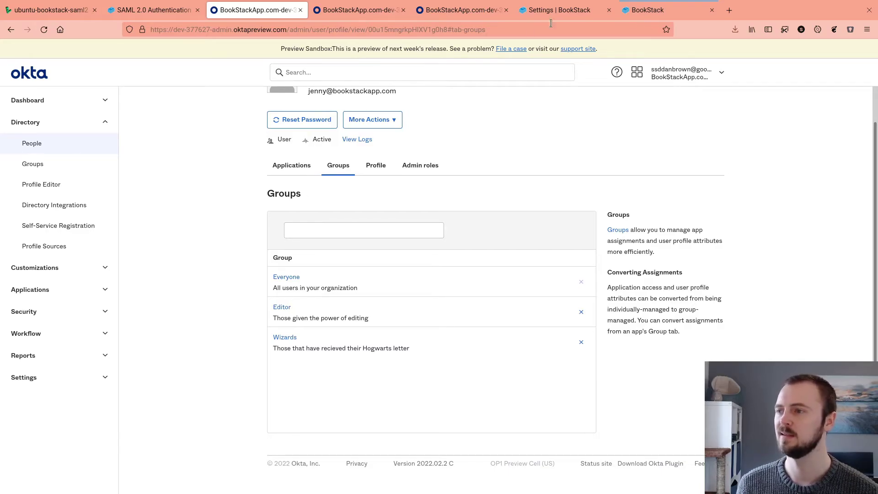
Compare the role names in BookStack's user roles list with the groups assigned on the user's Okta profile.
left_click(566, 10)
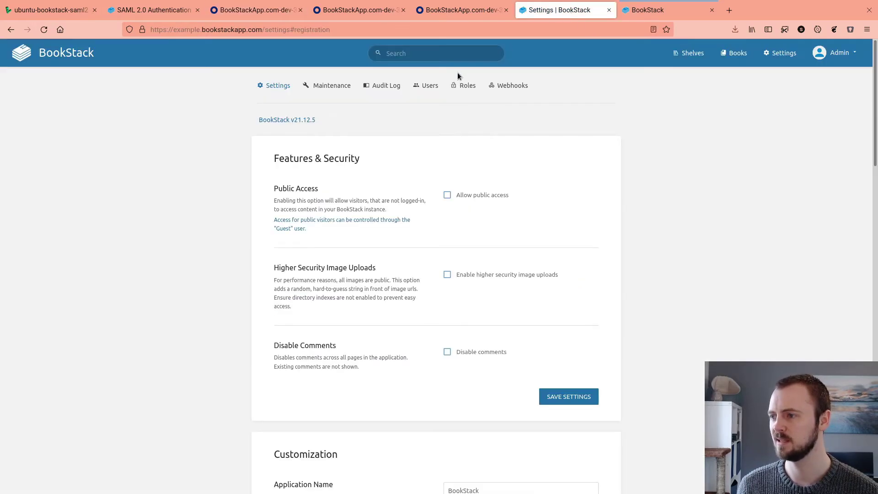
left_click(464, 87)
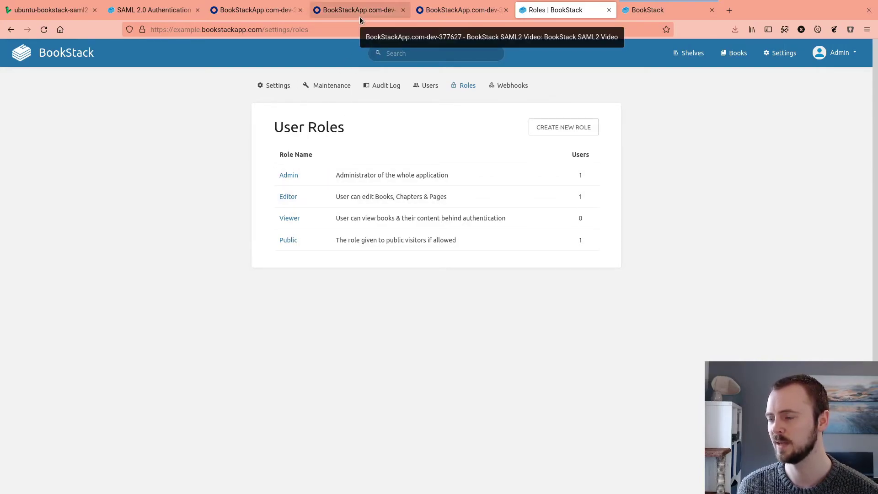
left_click(385, 10)
left_click(261, 11)
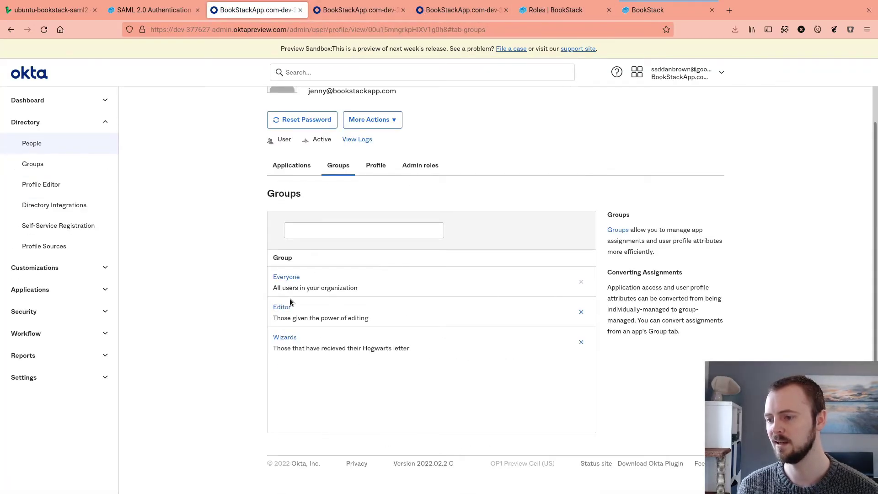
left_click(543, 16)
left_click(256, 11)
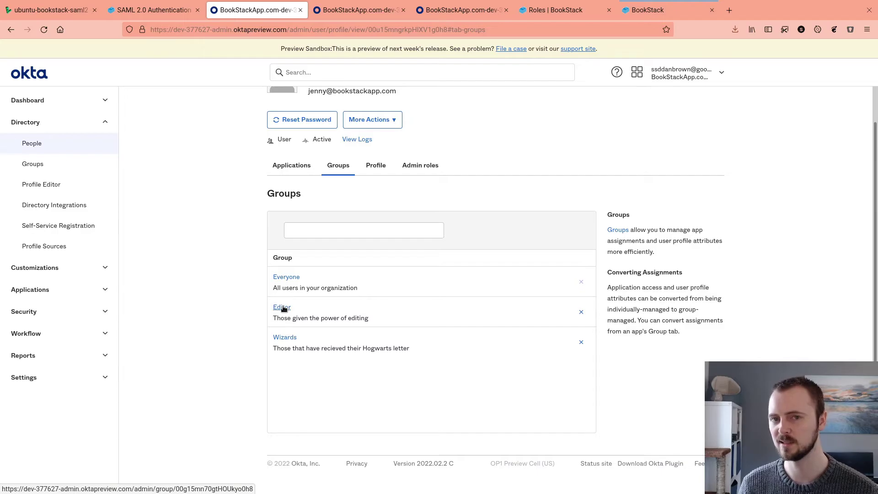
In BookStack's user settings, assign the SAML test user only the Viewer role and save the user.
left_click(536, 13)
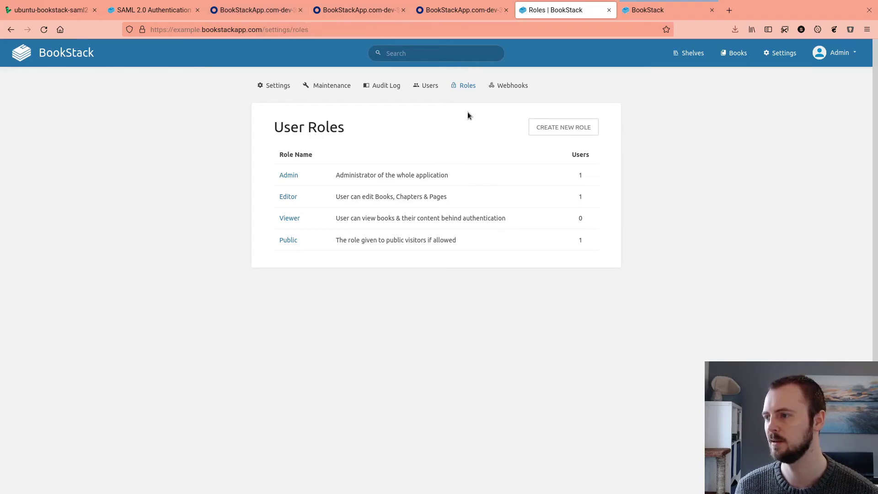
left_click(427, 86)
left_click(328, 240)
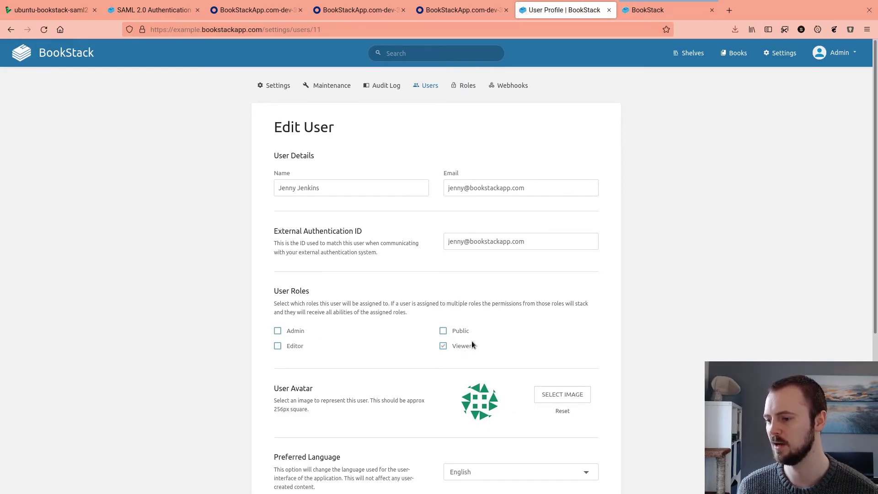
scroll(472, 317, "down", 3)
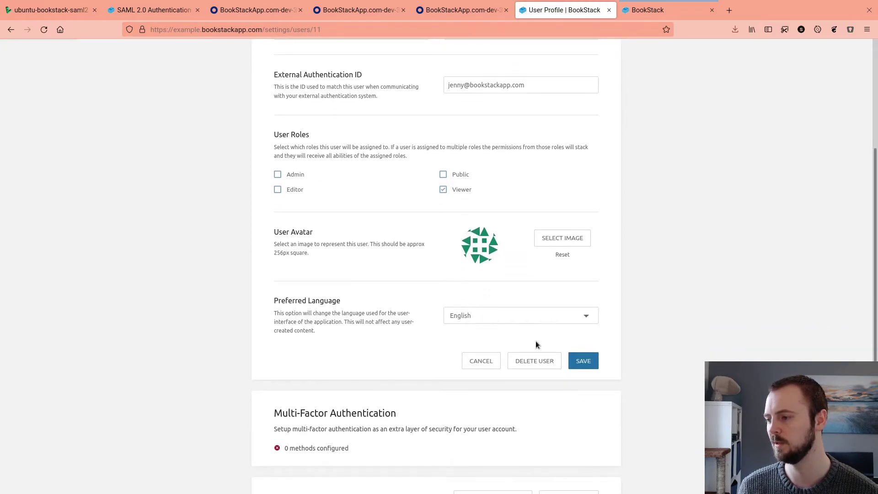
left_click(581, 361)
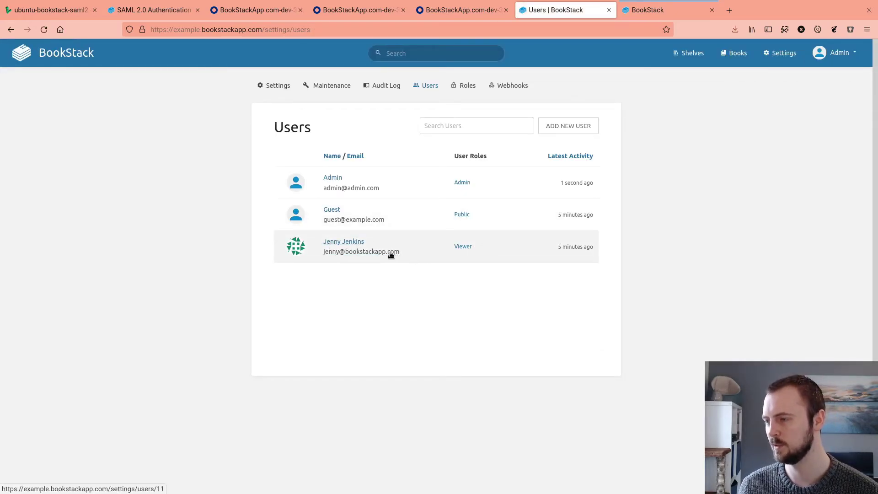
In the test user's BookStack session, log out and log back in through the SAML single sign-on.
left_click(658, 10)
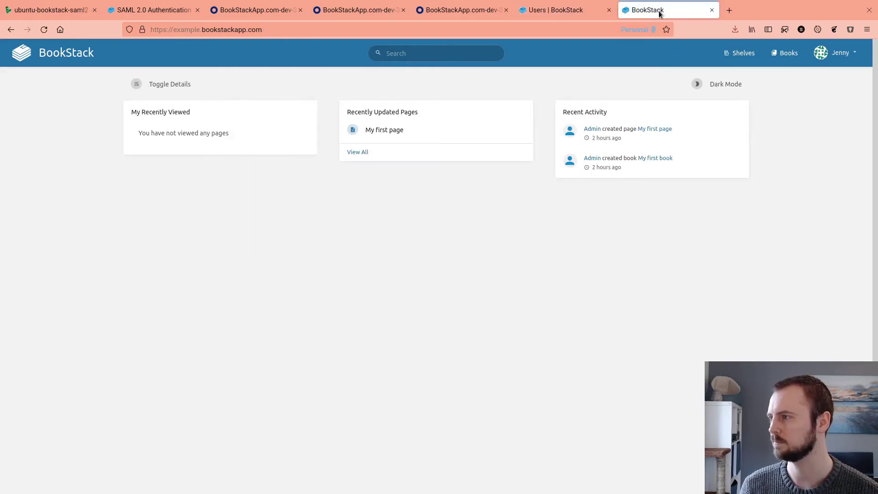
left_click(850, 54)
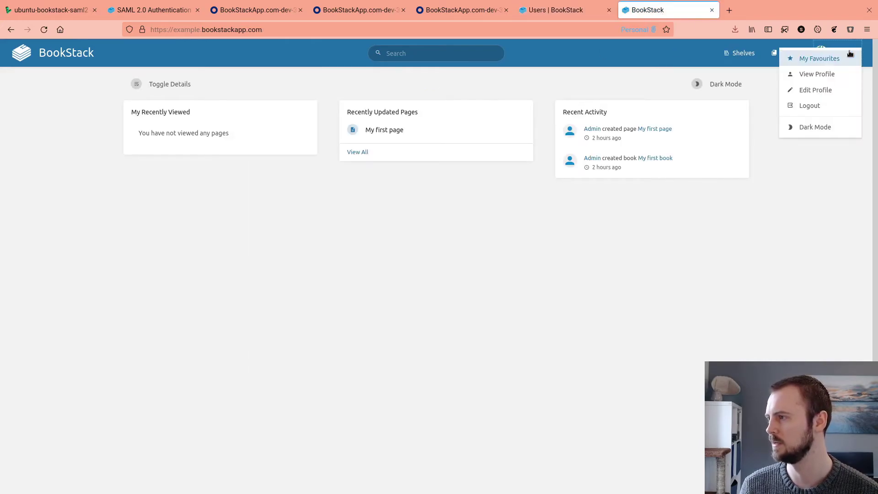
left_click(825, 106)
left_click(449, 155)
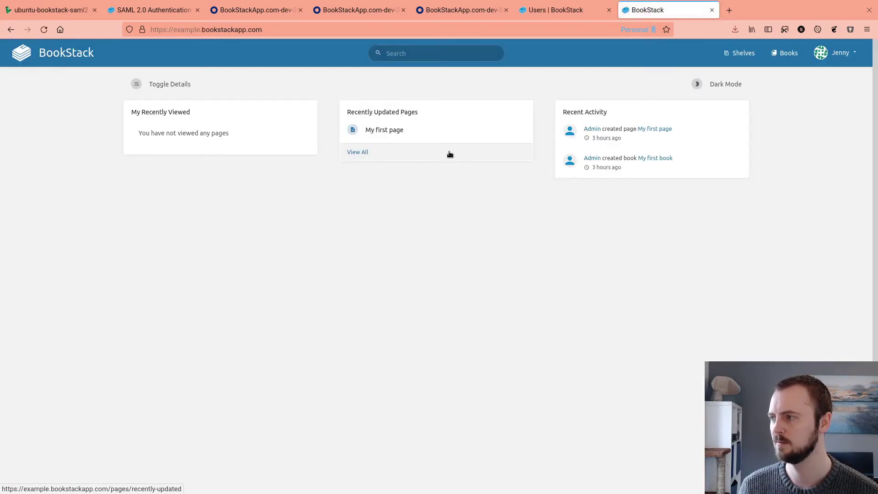
In the BookStack admin session, open the test user's edit page and check which roles are assigned.
left_click(559, 14)
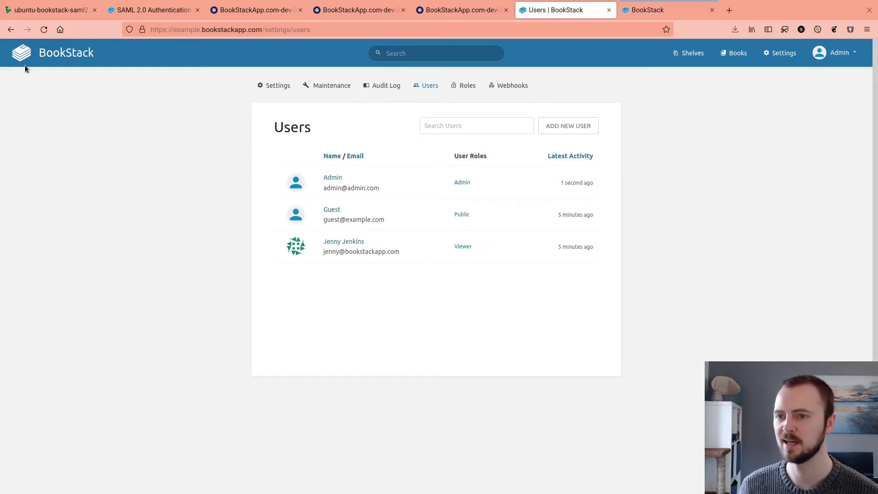
left_click(344, 251)
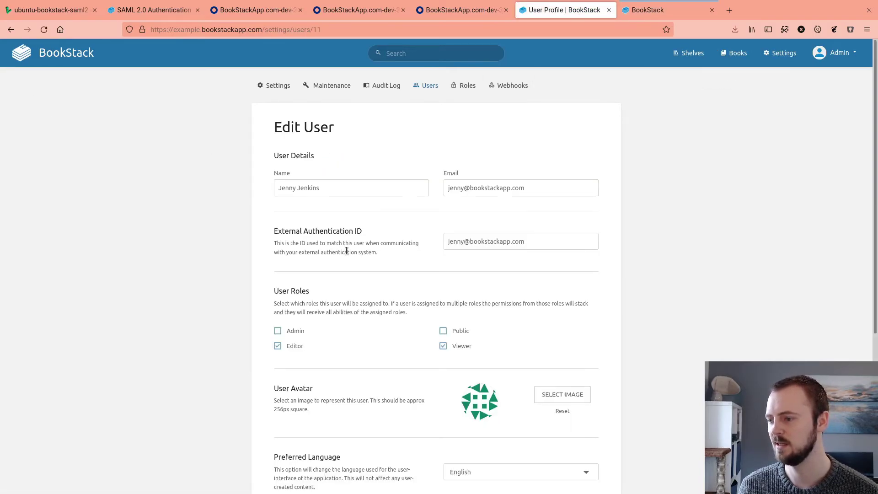
scroll(320, 278, "down", 2)
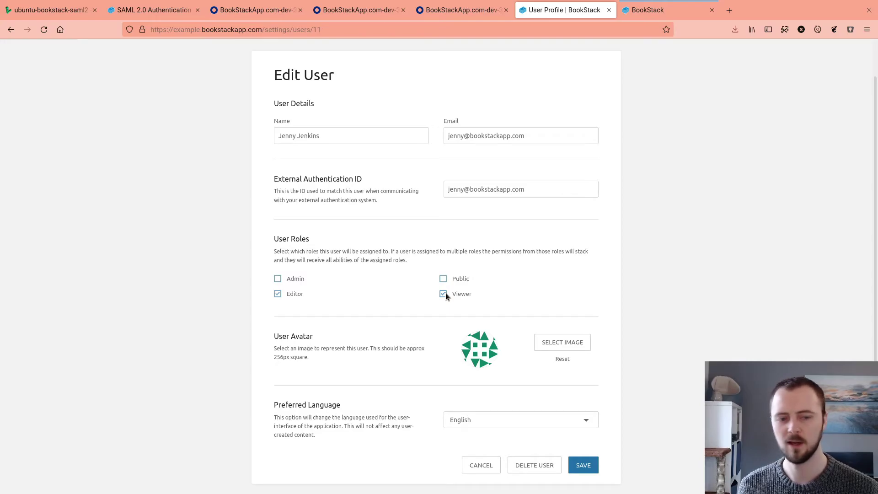
Switch to the terminal, set SAML2_REMOVE_FROM_GROUPS to true in the .env file and save it.
key("alt+Tab")
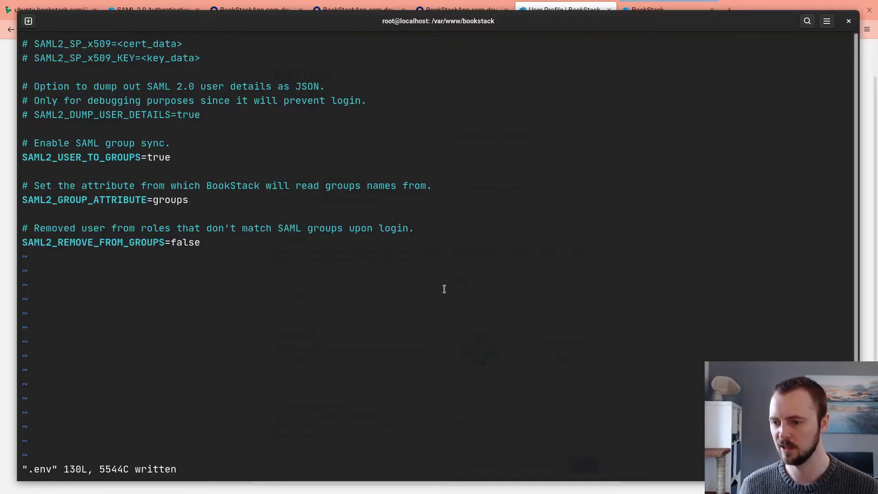
key("i")
key("Right")
key("BackSpace")
key("BackSpace")
key("BackSpace")
key("BackSpace")
key("BackSpace")
type("true")
key("Escape")
type(":w")
key("Return")
Back in the browser, log the test user out of BookStack and in again to apply the group removal setting.
key("alt+Tab")
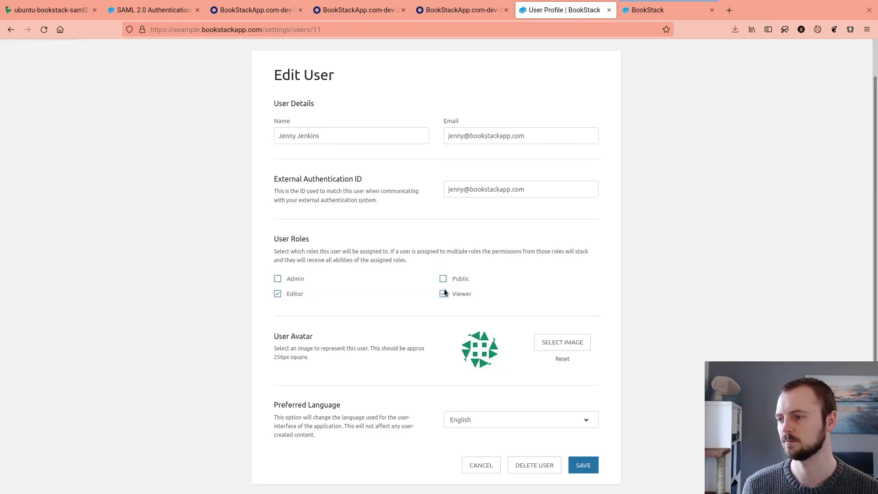
left_click(638, 15)
left_click(844, 53)
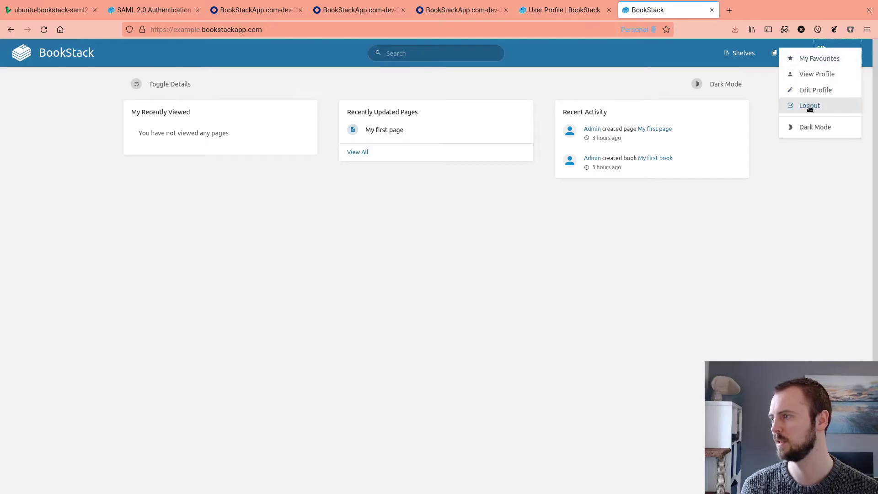
left_click(809, 105)
left_click(410, 158)
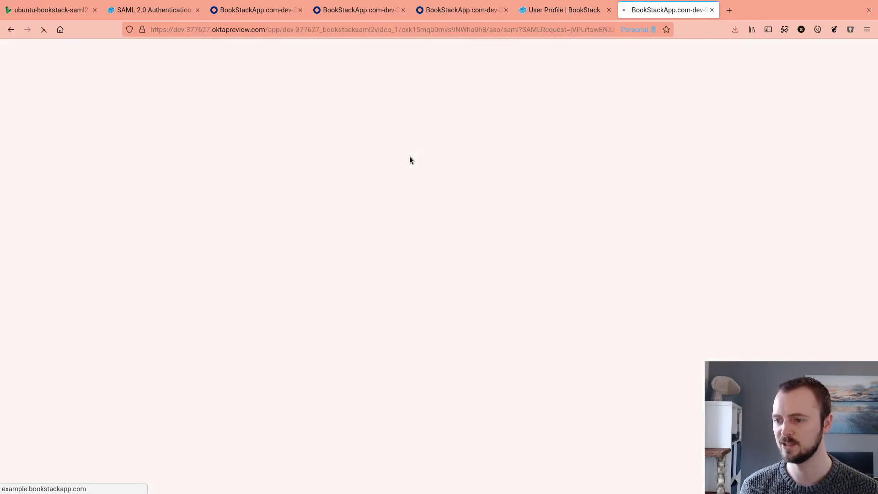
Recheck the test user's role assignments on the admin session's Edit User page.
left_click(558, 6)
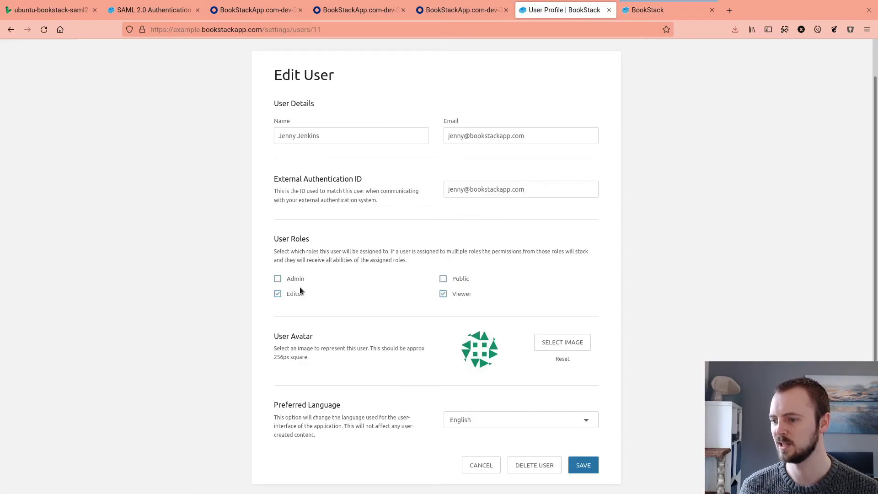
left_click(443, 293)
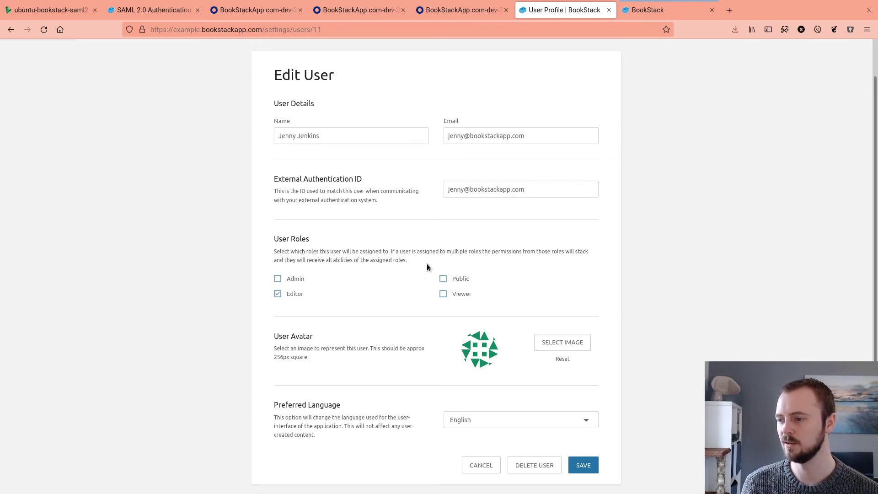
scroll(424, 266, "up", 2)
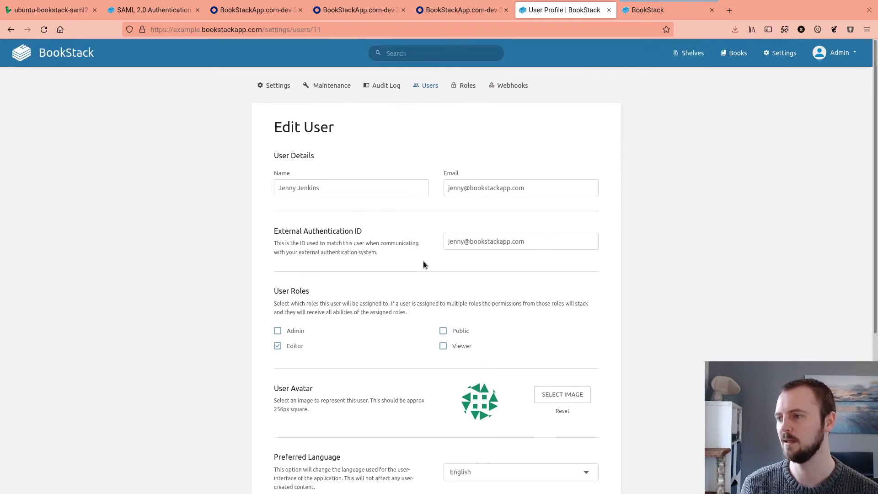
In BookStack's Registration settings, set the default user role after registration to Viewer and save the settings.
left_click(268, 89)
scroll(441, 202, "down", 5)
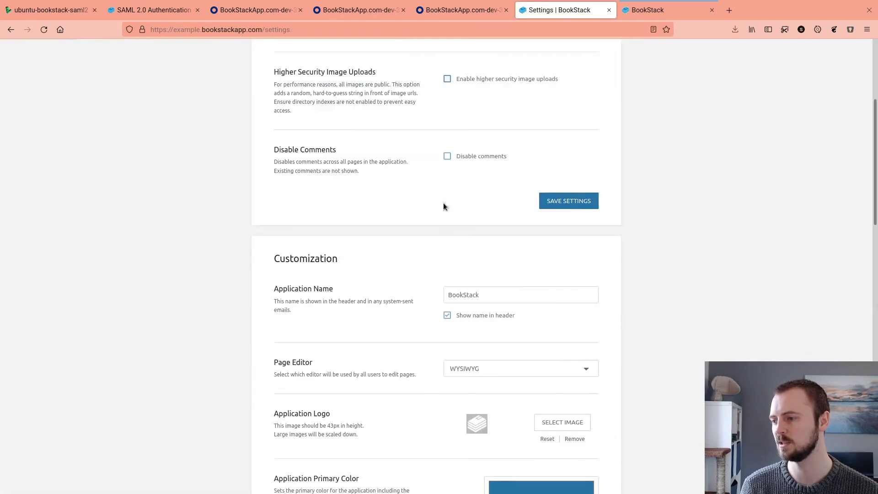
scroll(443, 202, "down", 15)
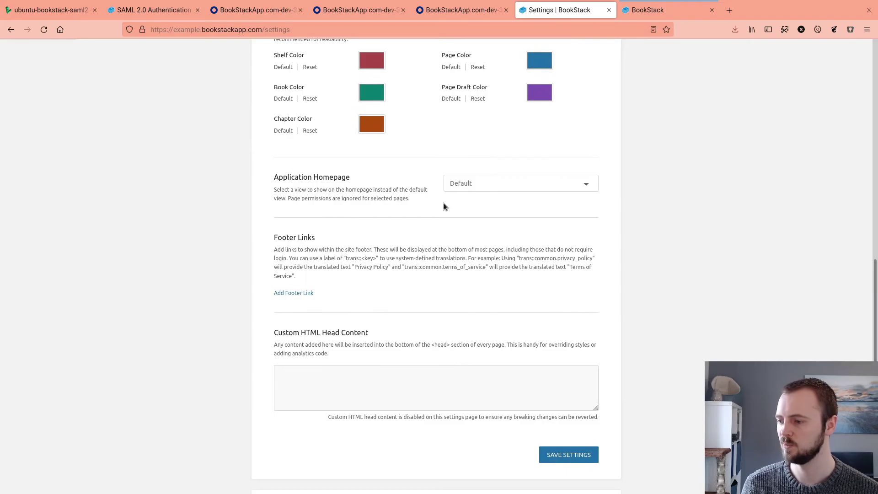
scroll(448, 207, "down", 3)
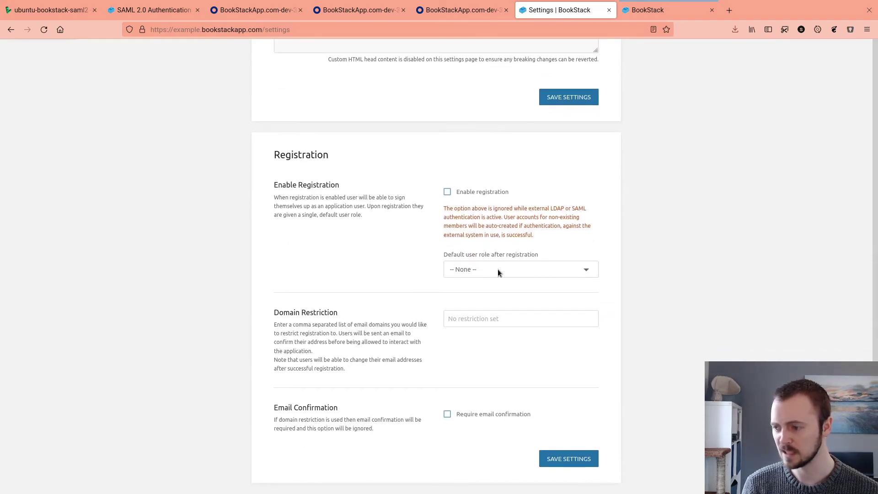
left_click(498, 271)
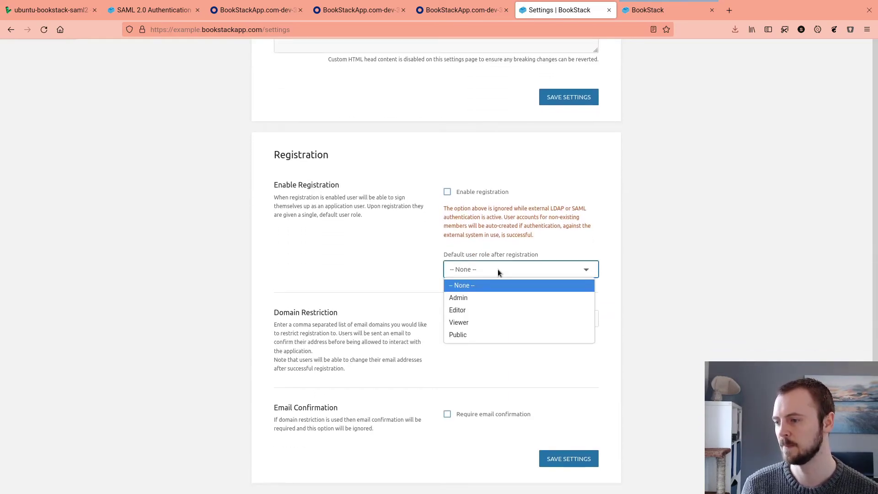
left_click(492, 322)
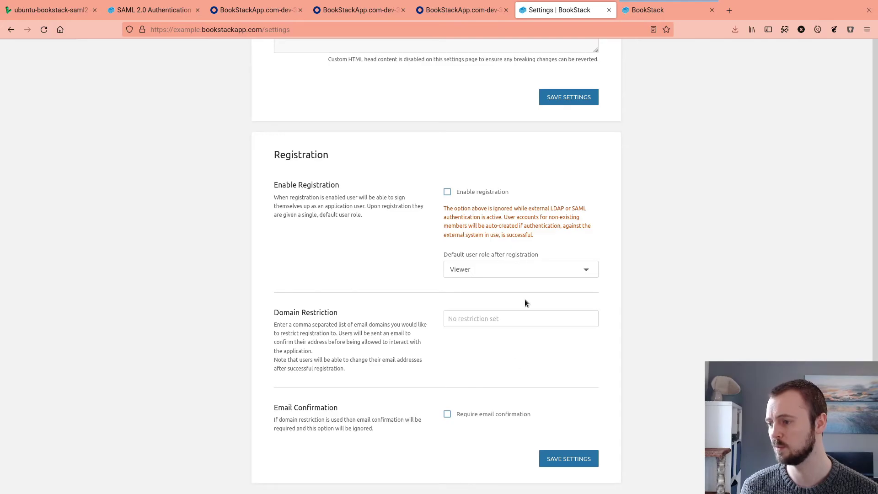
left_click(560, 461)
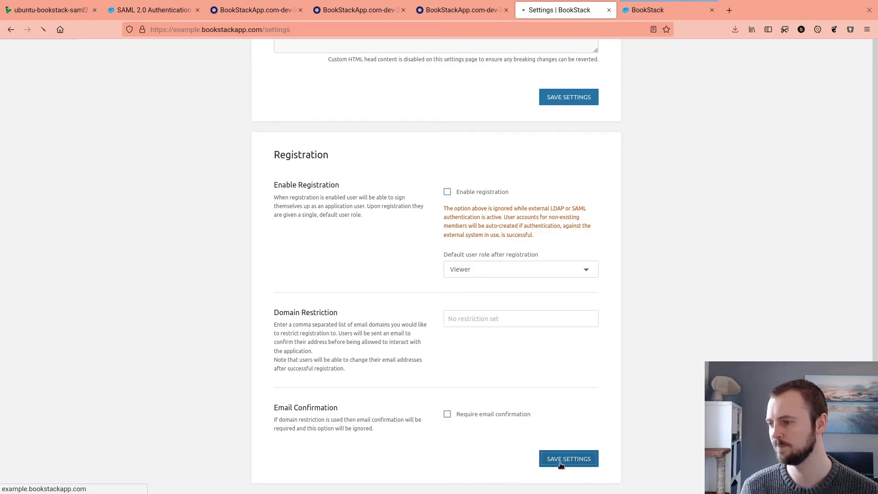
Log the test user out of BookStack and back in through Okta with the default Viewer role configured.
left_click(644, 10)
left_click(845, 51)
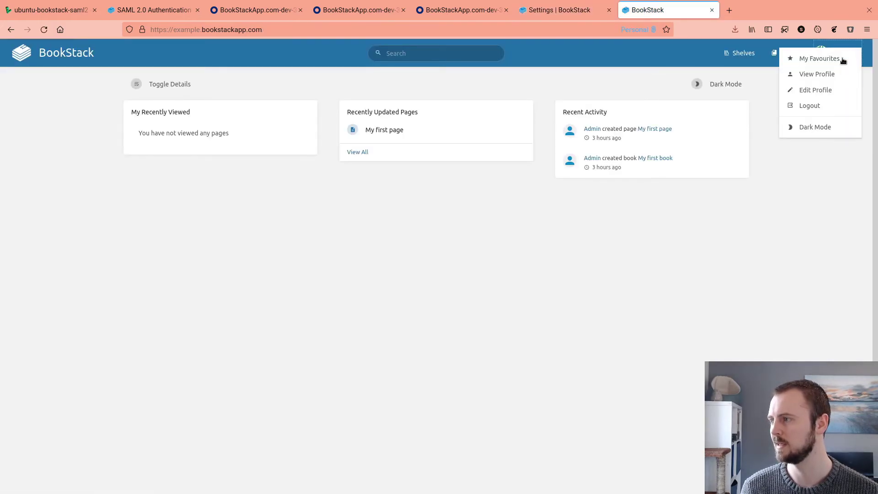
left_click(823, 107)
left_click(441, 157)
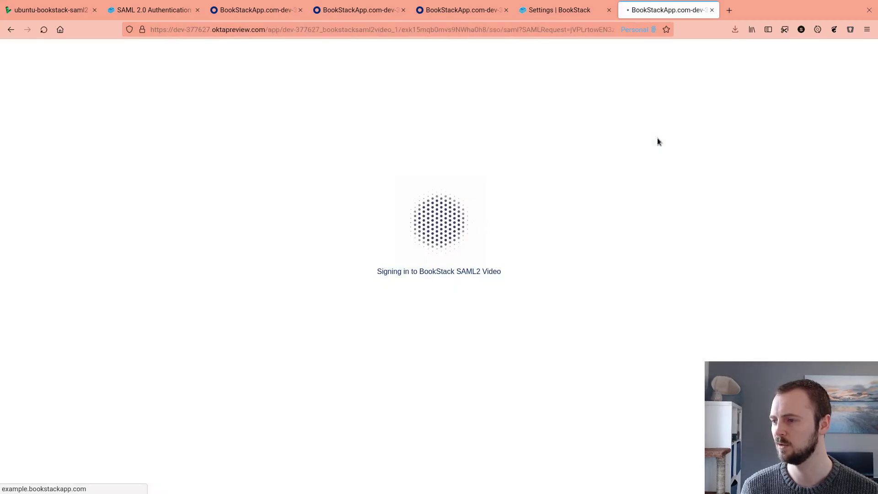
In the admin session, open the test user from the users list and examine the roles assigned with the default role set.
left_click(570, 11)
scroll(466, 205, "up", 15)
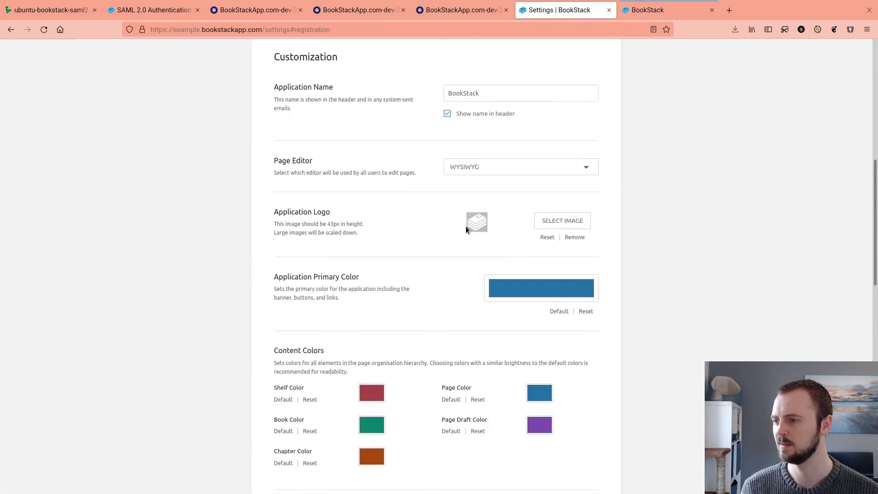
left_click(428, 85)
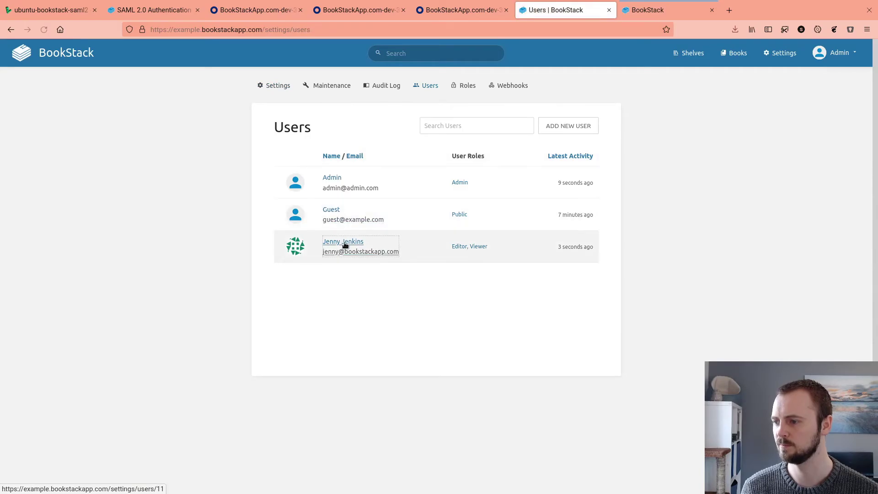
left_click(347, 245)
scroll(346, 242, "down", 2)
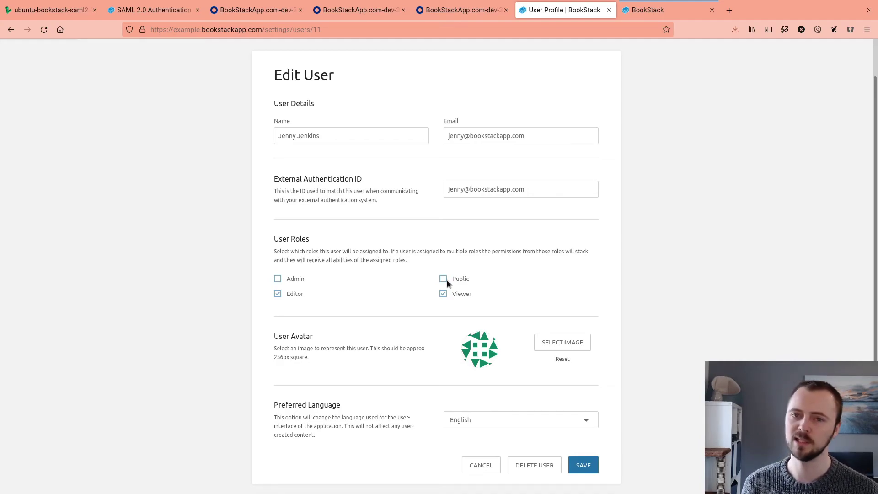
Check the Editor and Wizards groups on the user's Okta profile against the roles on the BookStack user page.
left_click(356, 15)
left_click(256, 10)
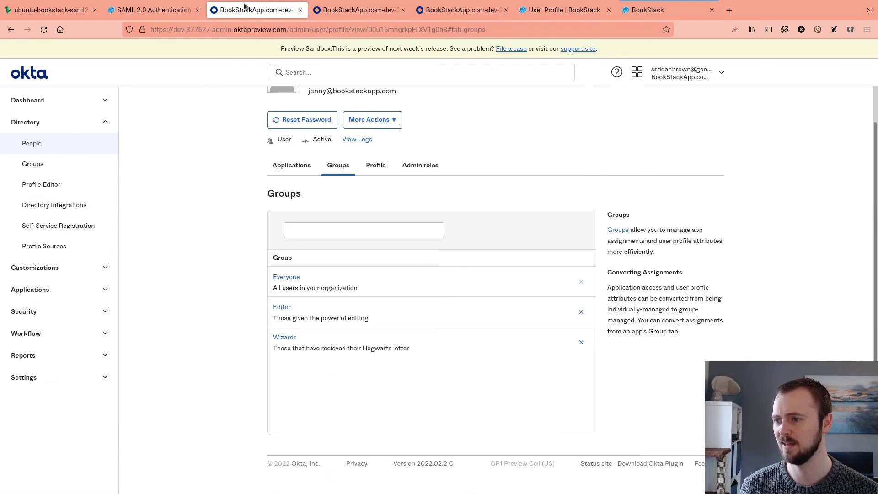
scroll(346, 248, "up", 2)
scroll(346, 248, "down", 2)
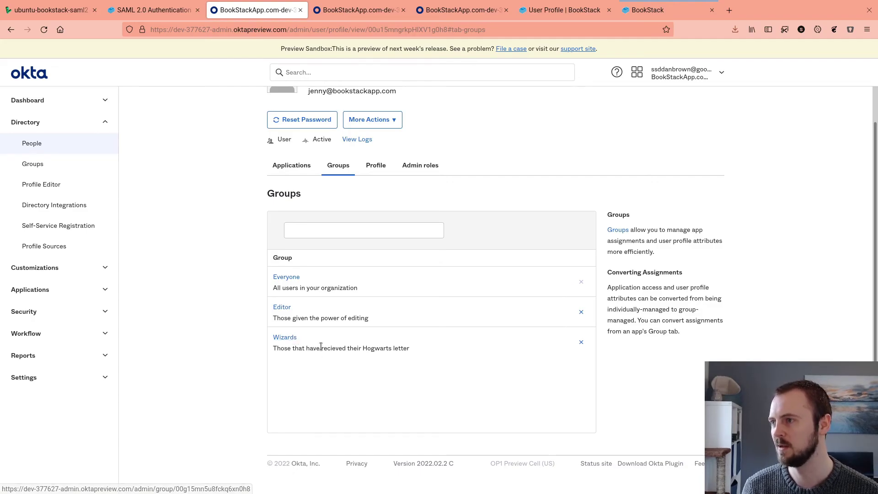
left_click(539, 16)
scroll(487, 95, "up", 2)
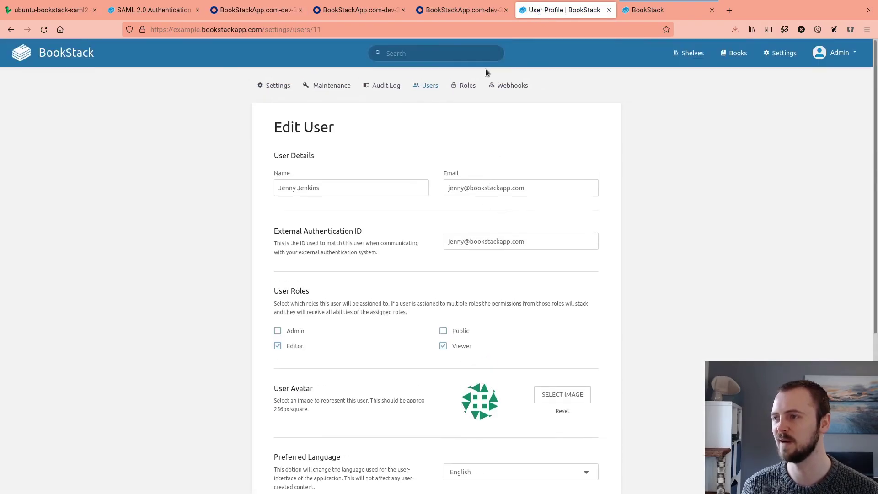
Set the external authentication ID of BookStack's Admin role to wizards and save the role.
left_click(461, 87)
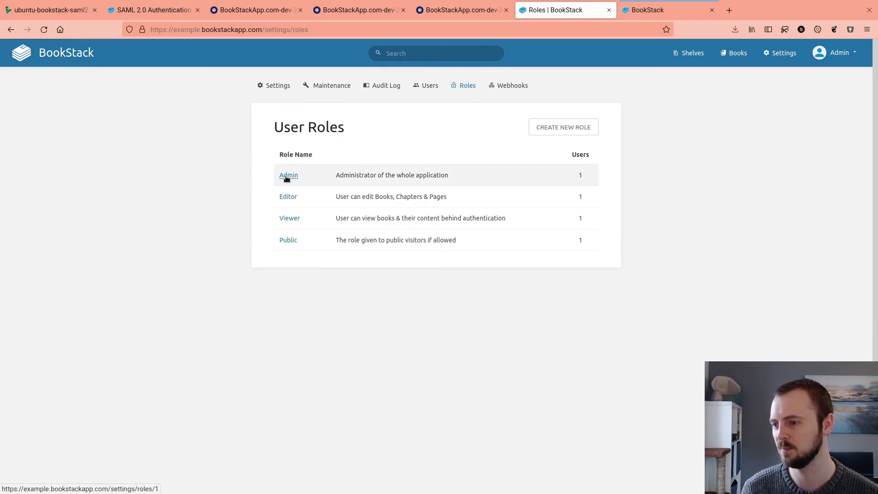
left_click(286, 177)
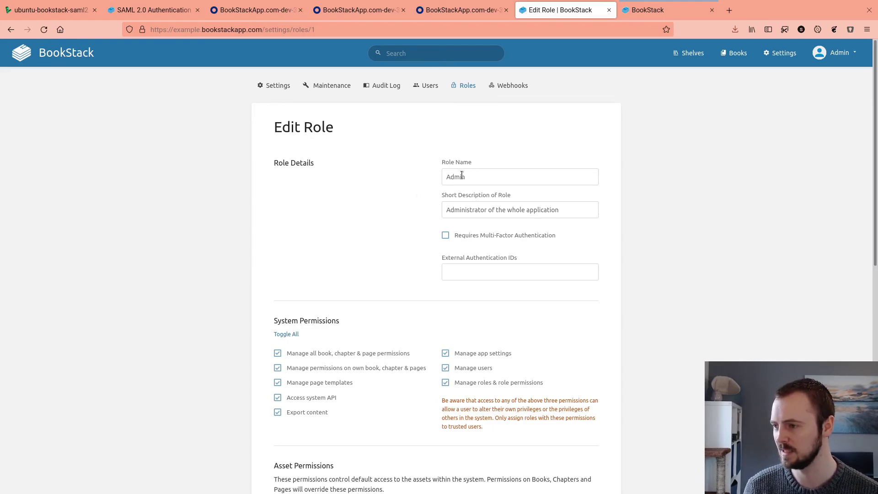
left_click(484, 265)
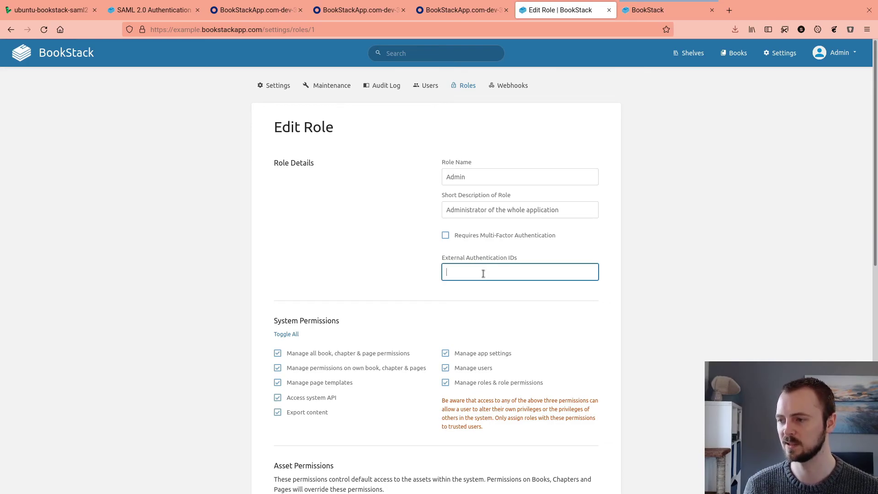
type("wi")
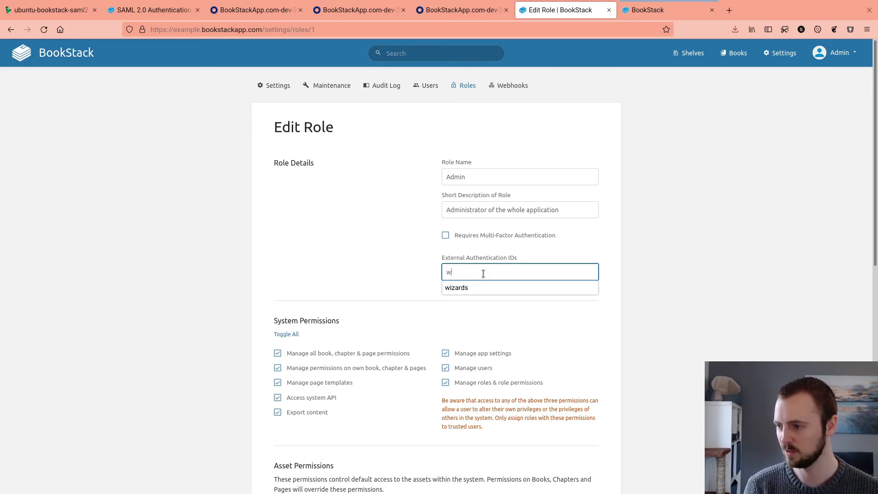
left_click(486, 289)
left_click(484, 291)
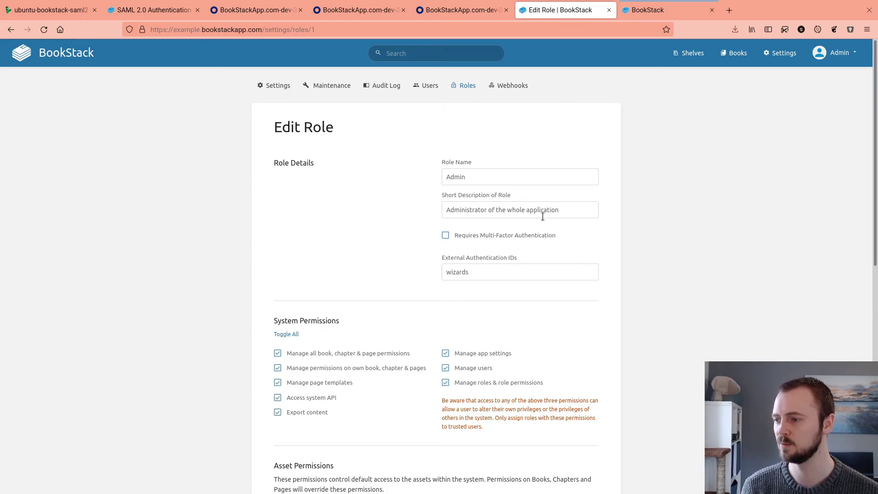
scroll(514, 224, "down", 4)
scroll(517, 228, "down", 5)
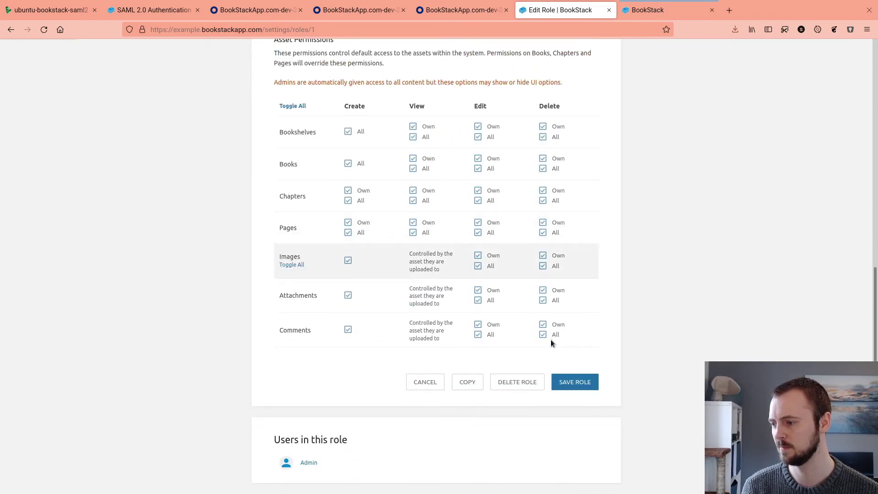
left_click(569, 382)
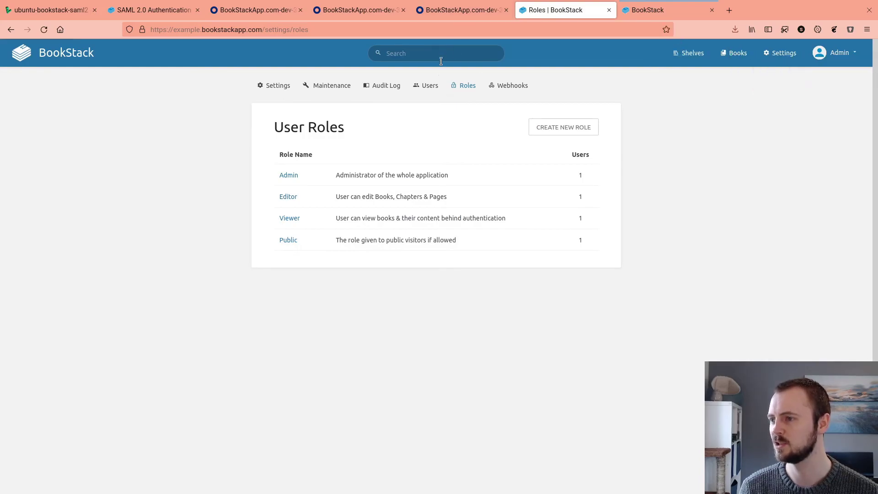
Remove the Editor role from the Okta test user in the users list and save the user.
left_click(426, 86)
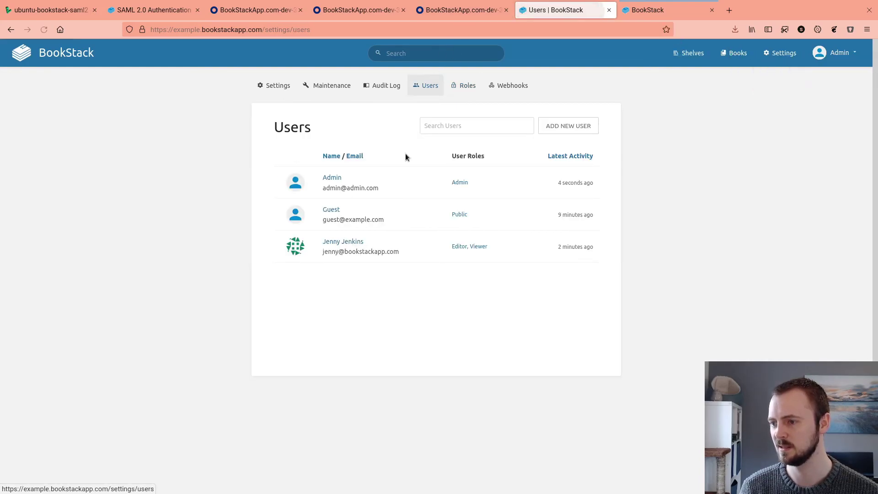
left_click(344, 251)
left_click(300, 346)
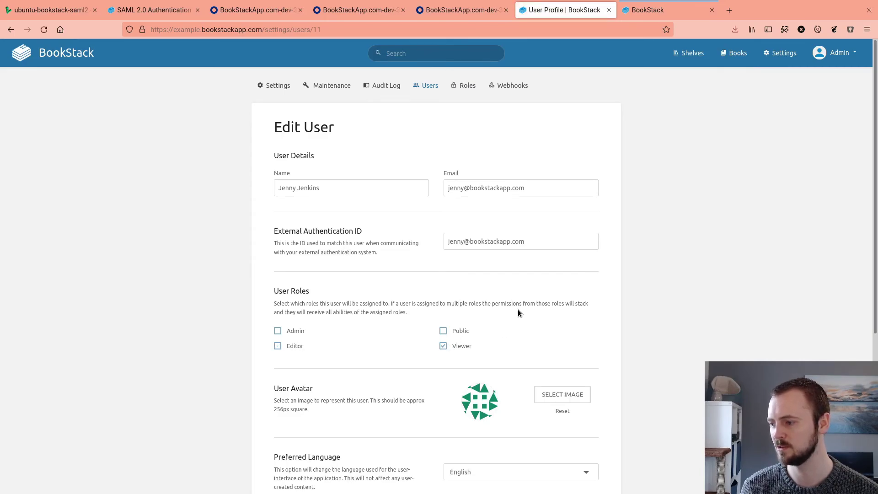
scroll(520, 313, "down", 3)
left_click(574, 360)
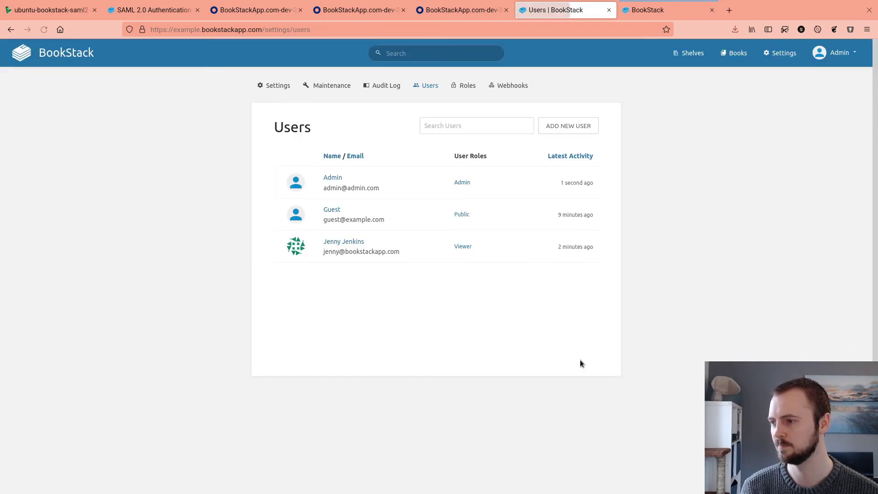
Log the test user out and back in through Okta, and check the user's assigned roles in the admin session.
left_click(660, 9)
left_click(830, 52)
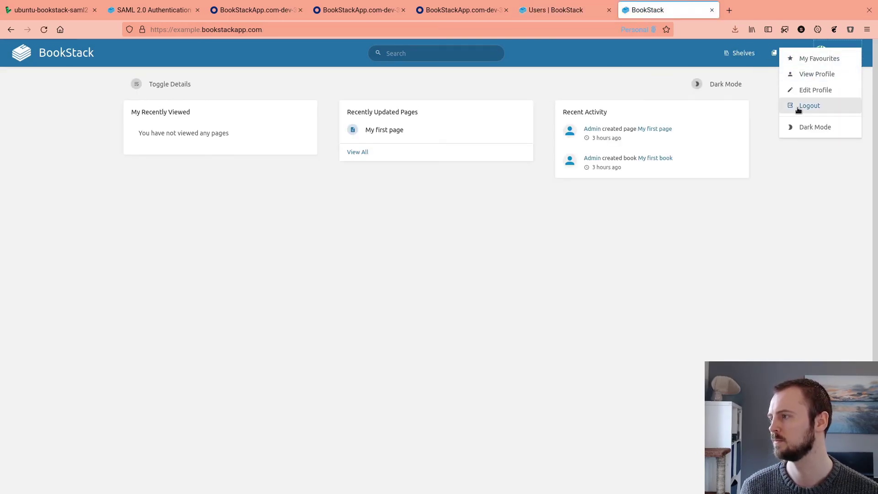
left_click(798, 106)
left_click(471, 155)
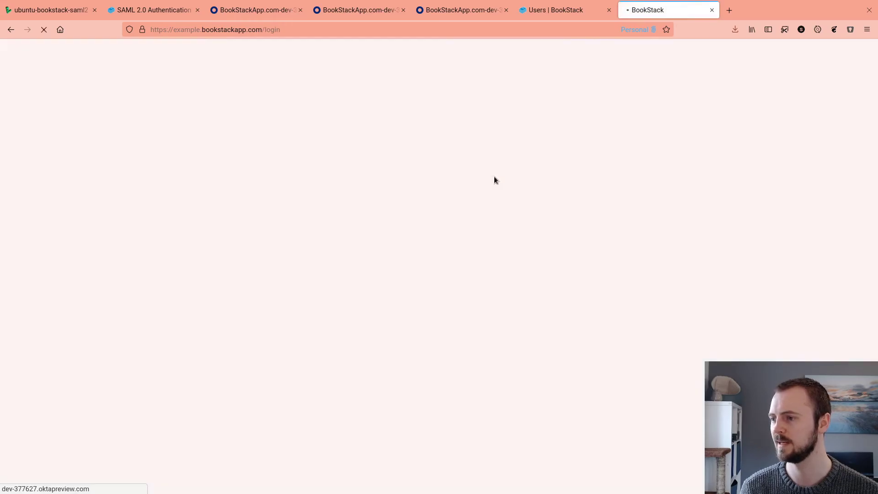
left_click(555, 10)
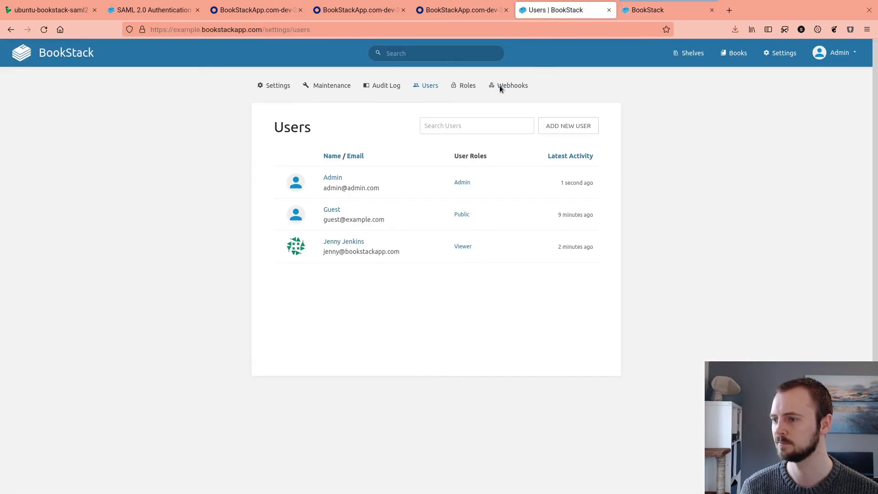
left_click(354, 251)
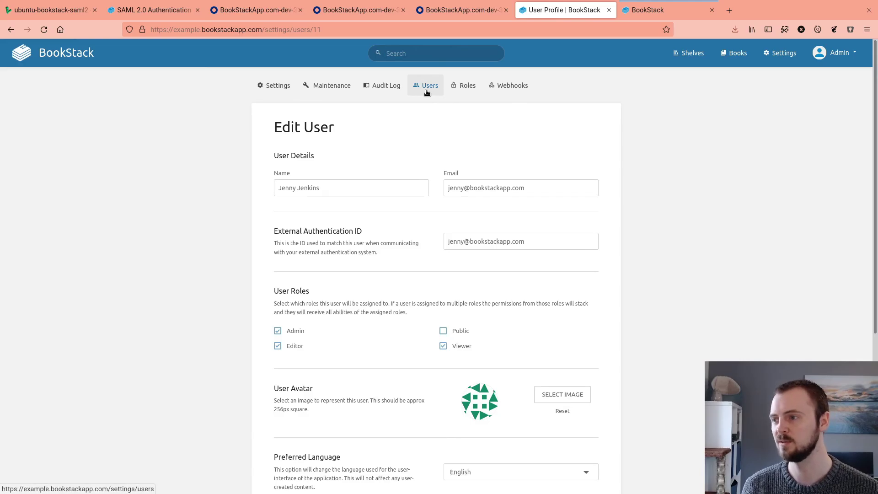
In the Admin role, append admins after wizards in the external authentication IDs, separated by a comma.
left_click(454, 88)
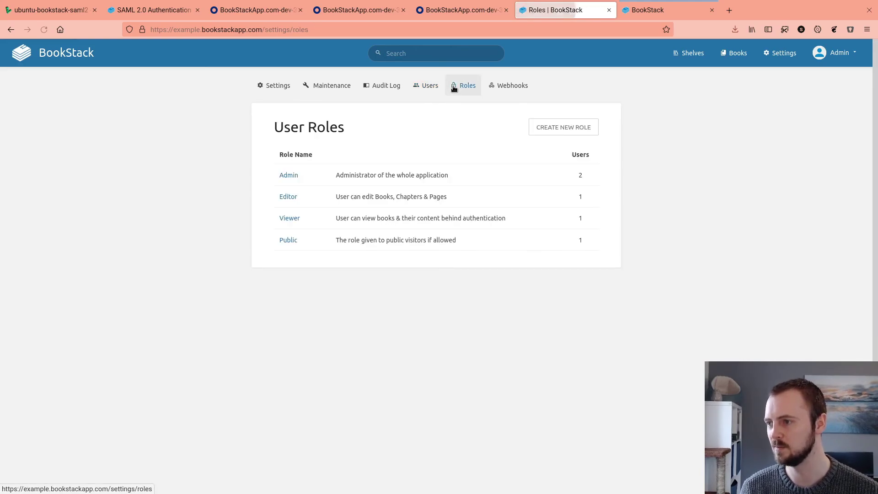
left_click(292, 178)
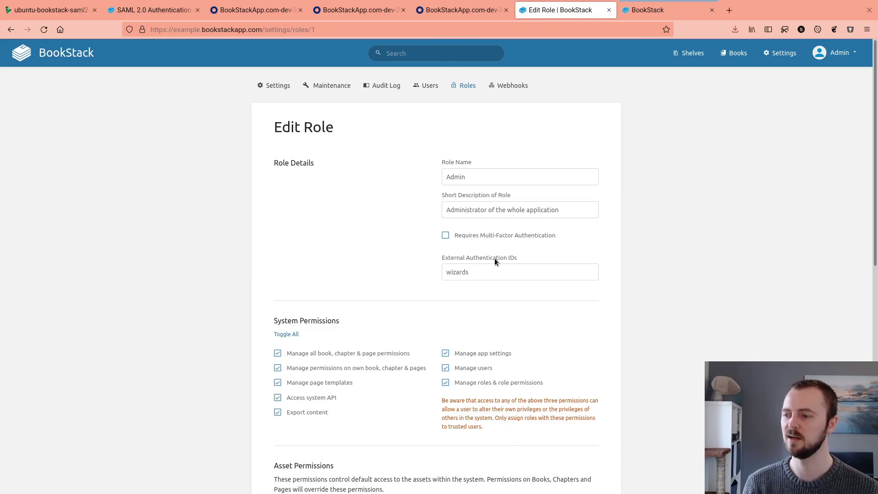
left_click(506, 271)
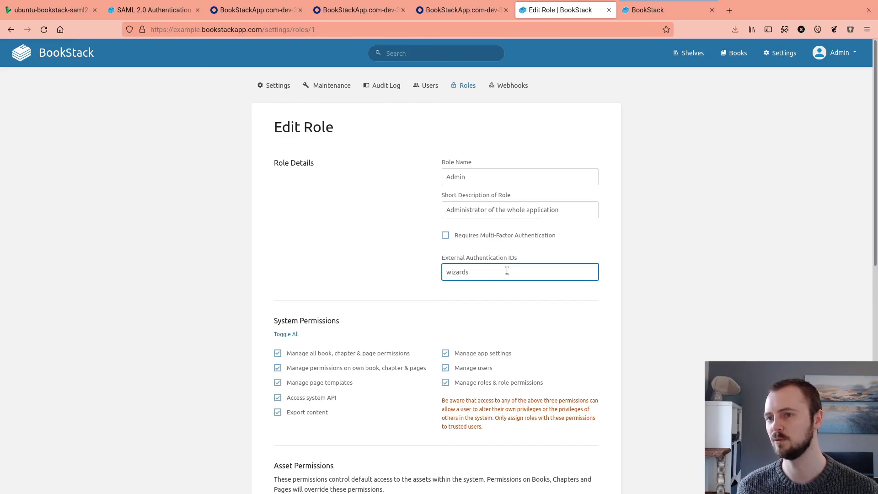
left_click_drag(498, 269, 448, 274)
left_click(479, 268)
left_click(484, 274)
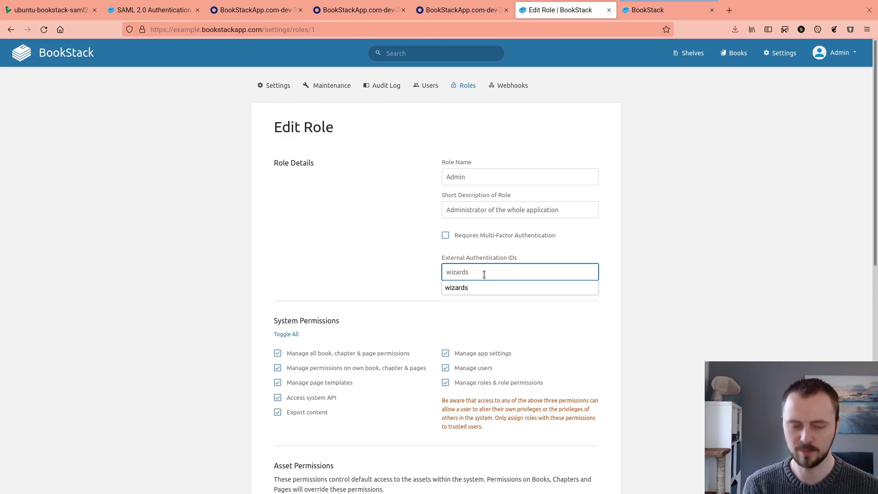
type(",admins")
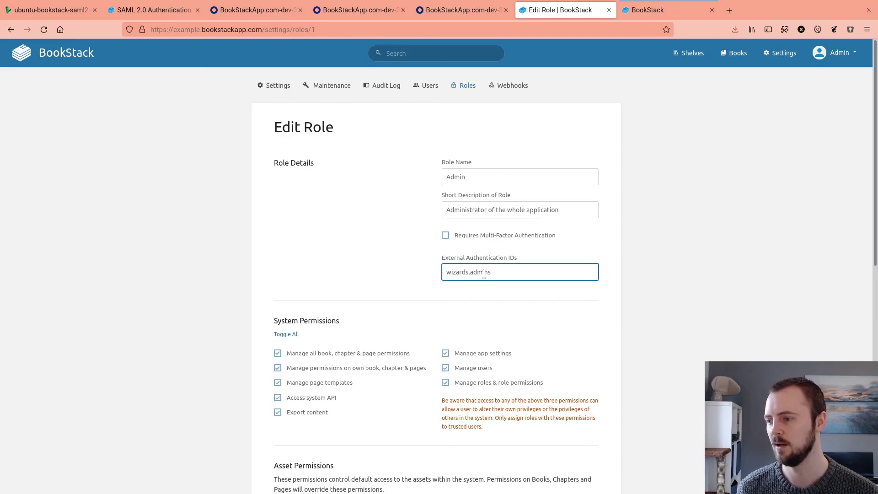
Remove the comma and admins from the Admin role's external authentication IDs, keeping only wizards.
key("BackSpace")
key("BackSpace")
key("BackSpace")
key("BackSpace")
key("BackSpace")
key("BackSpace")
key("BackSpace")
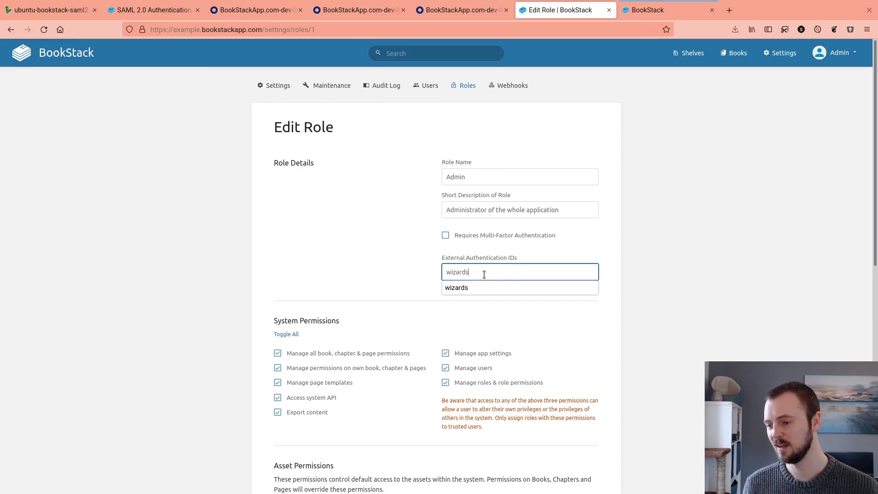
left_click(685, 239)
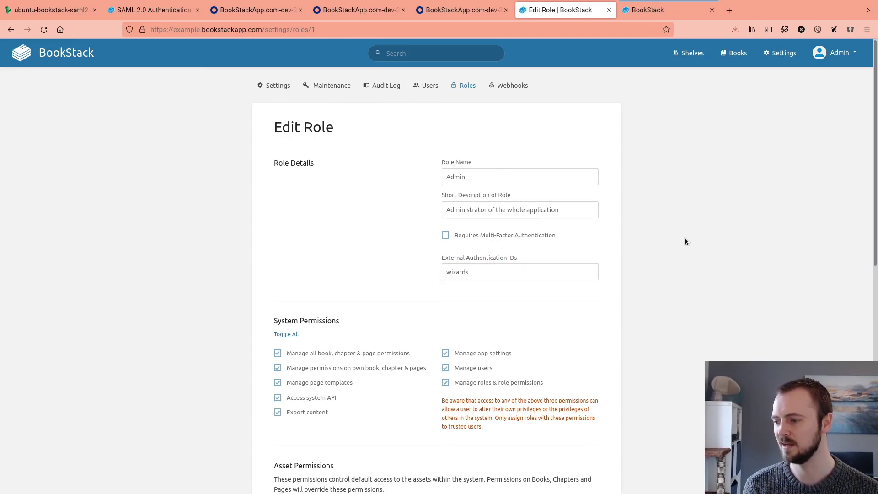